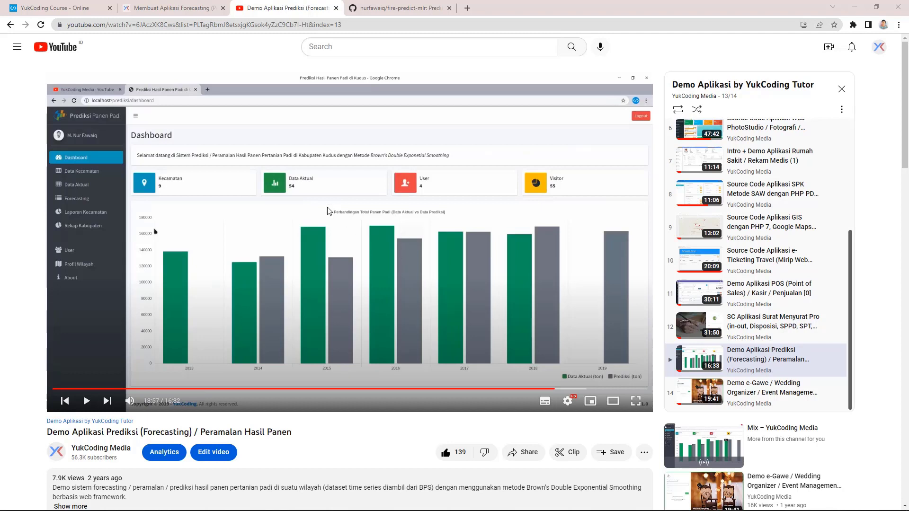
Step: Open the forecasting-pmb source from the article's 'disini' link, close it, and return to fire-predict-mlr
{"action": "left_click", "coordinate": [187, 10]}
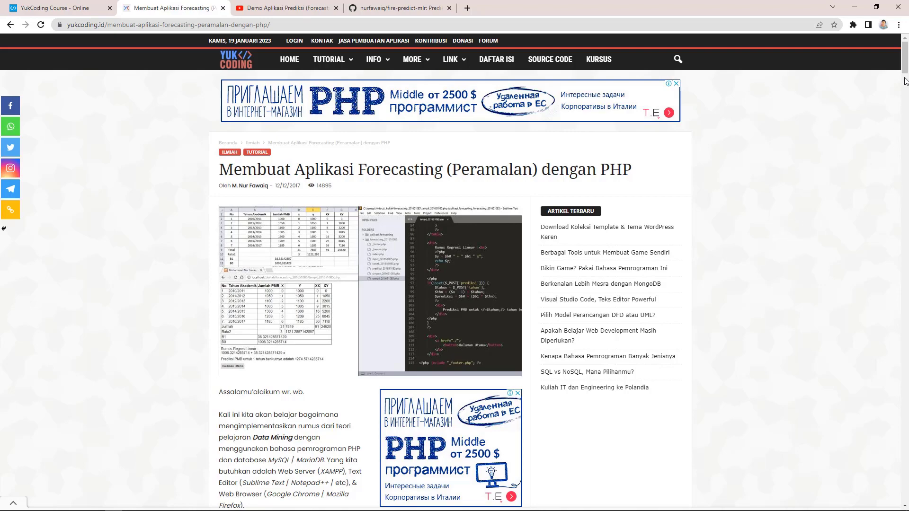
{"action": "left_click_drag", "start_coordinate": [905, 78], "coordinate": [906, 99]}
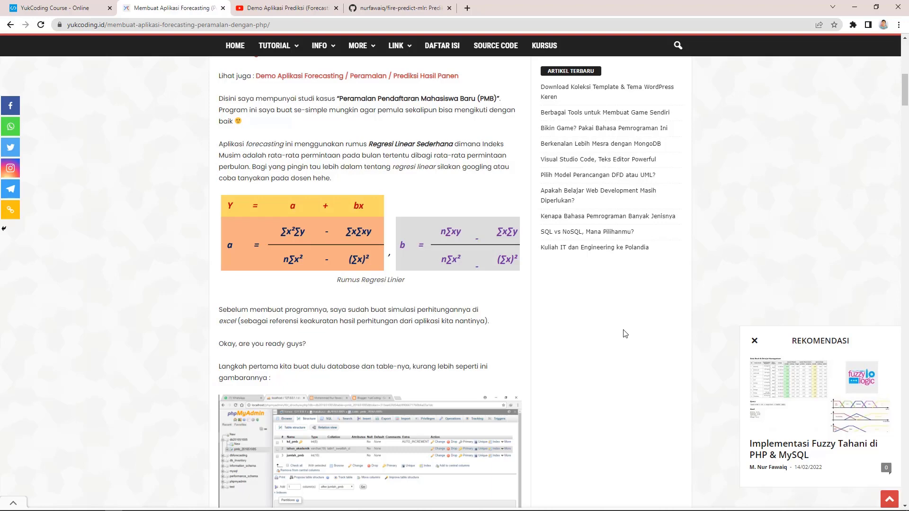
{"action": "left_click_drag", "start_coordinate": [906, 102], "coordinate": [905, 303]}
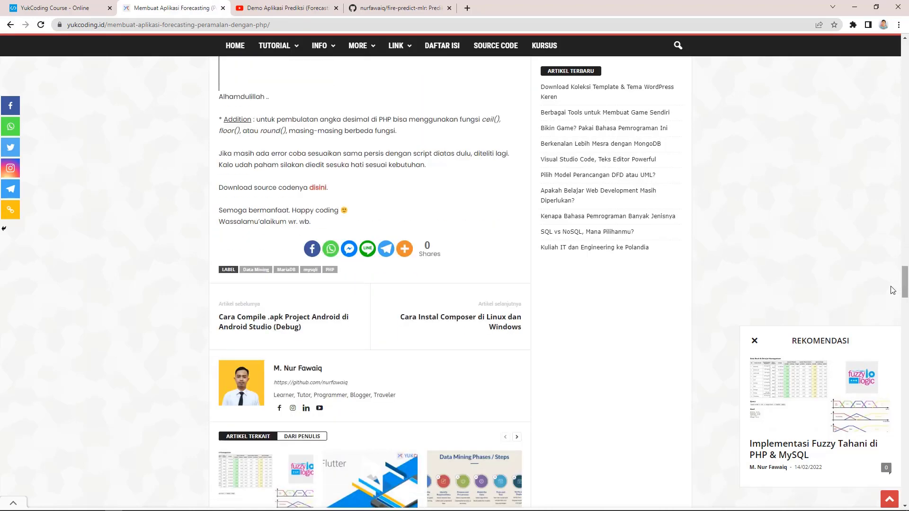
{"action": "left_click", "coordinate": [318, 188]}
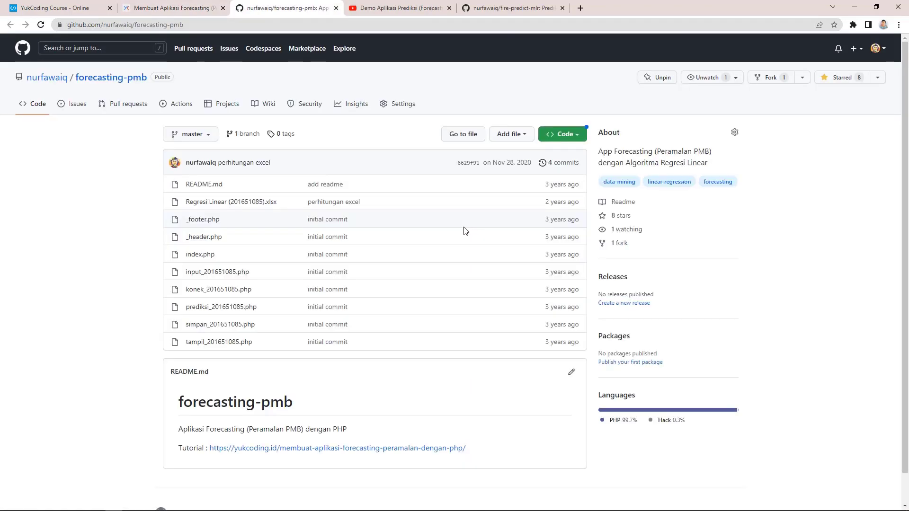
{"action": "left_click", "coordinate": [335, 9]}
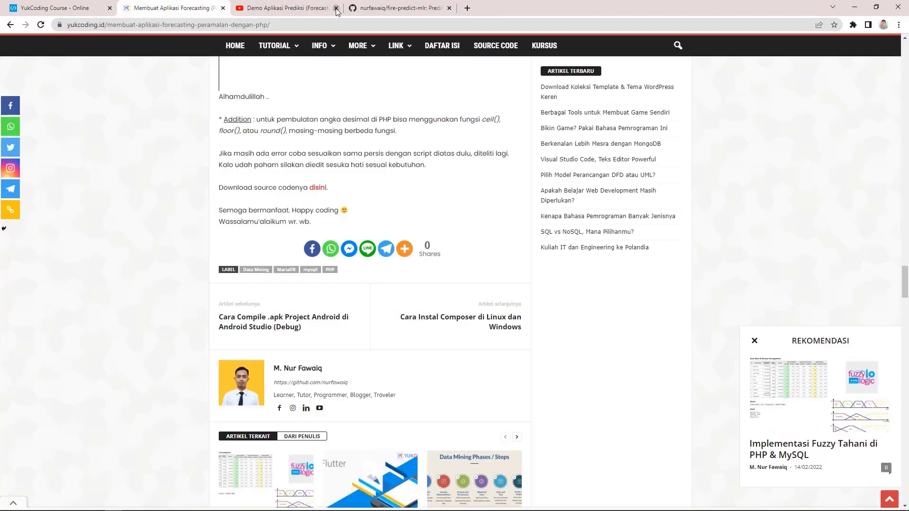
{"action": "left_click", "coordinate": [396, 9]}
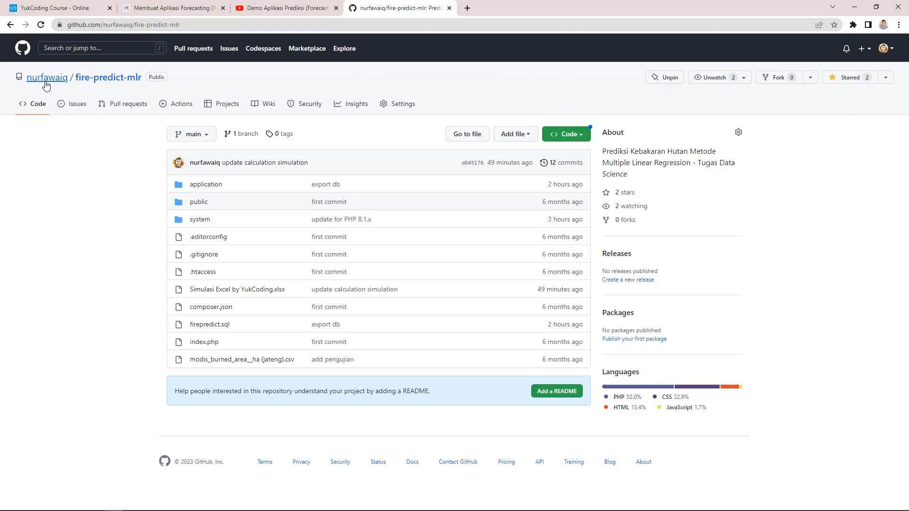
Step: Download fire-predict-mlr as a ZIP and reveal the 10,8 MB archive in the Downloads folder
{"action": "mouse_move", "coordinate": [46, 85]}
{"action": "left_click", "coordinate": [570, 136]}
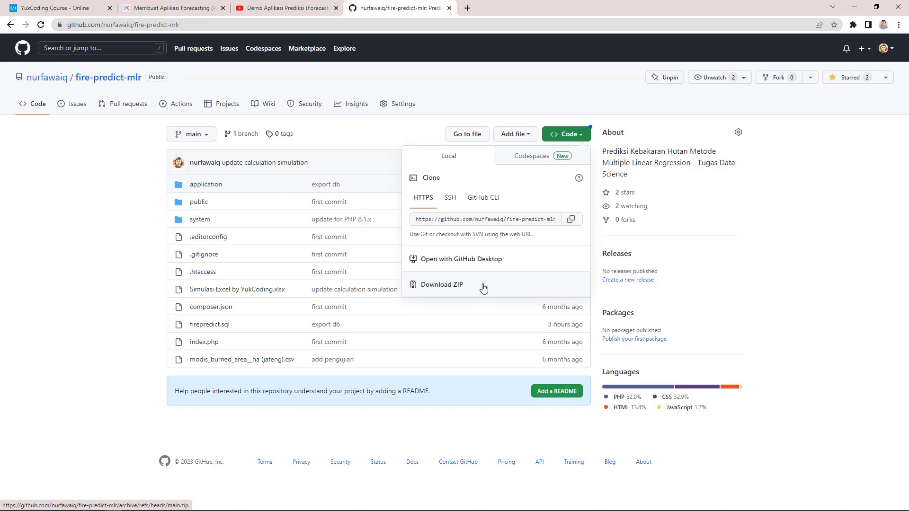
{"action": "left_click", "coordinate": [536, 289]}
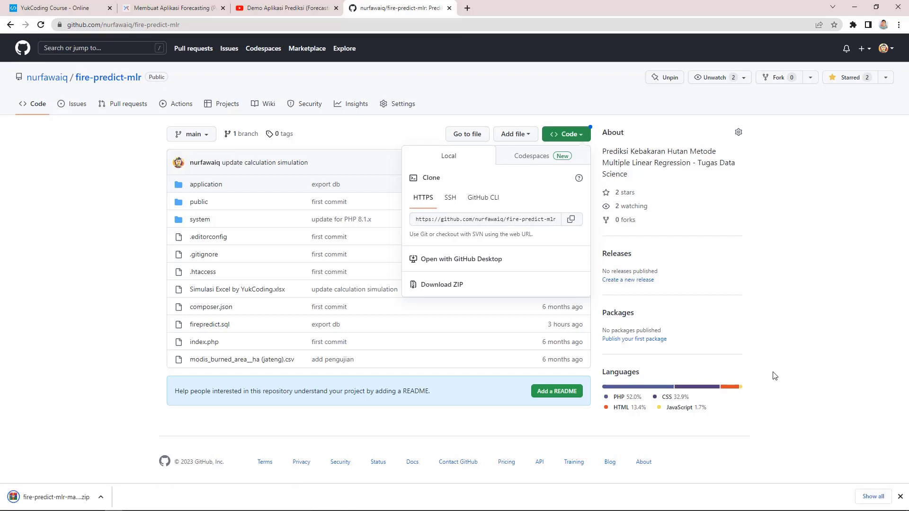
{"action": "left_click", "coordinate": [874, 496]}
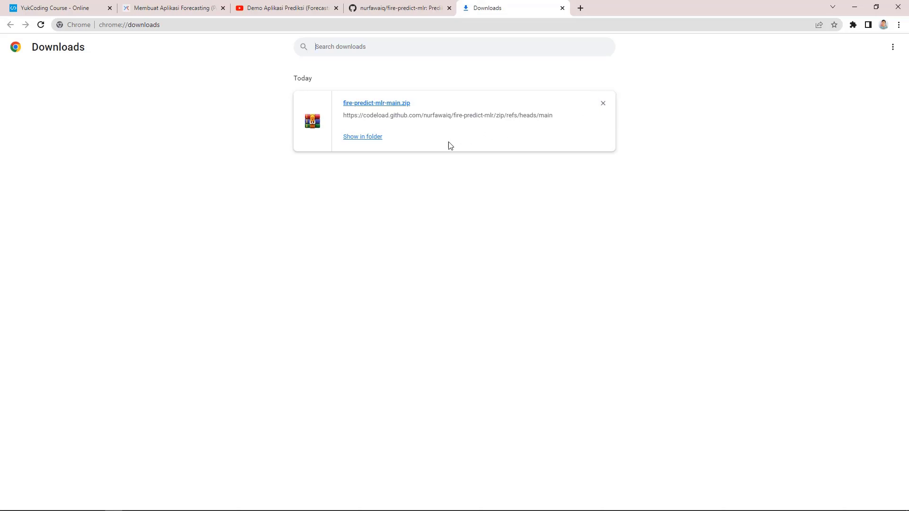
{"action": "left_click", "coordinate": [365, 140]}
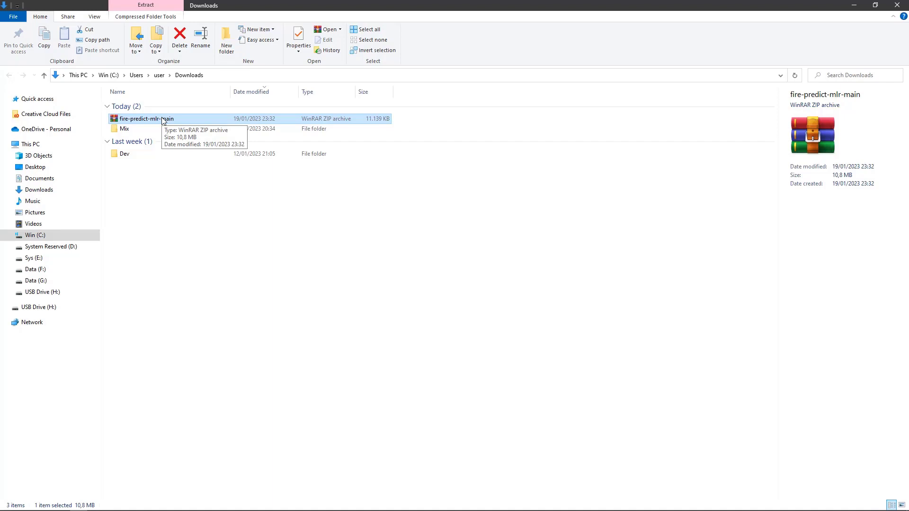
Step: Extract the fire-predict-mlr-main ZIP here, rename the folder to fire-predict-mlr, and cut it
{"action": "right_click", "coordinate": [162, 120]}
{"action": "left_click", "coordinate": [199, 165]}
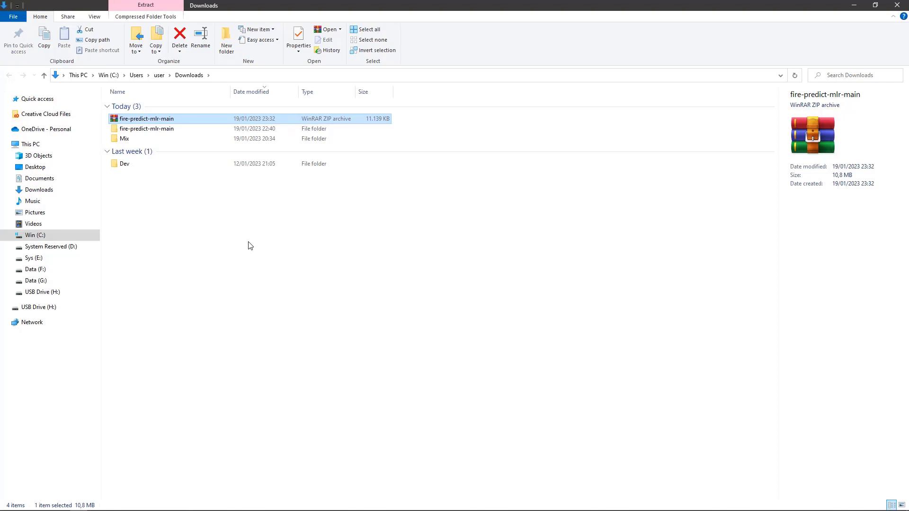
{"action": "left_click", "coordinate": [174, 135]}
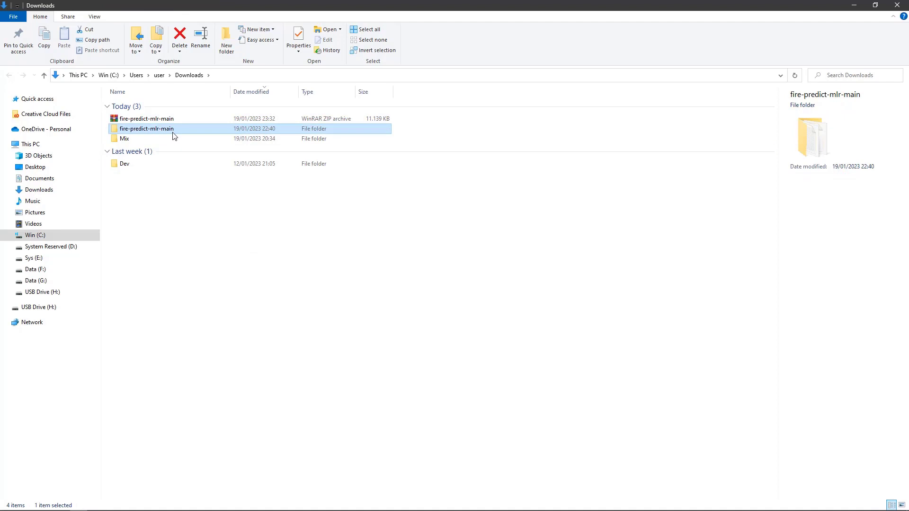
{"action": "key", "text": "F2"}
{"action": "left_click", "coordinate": [173, 133]}
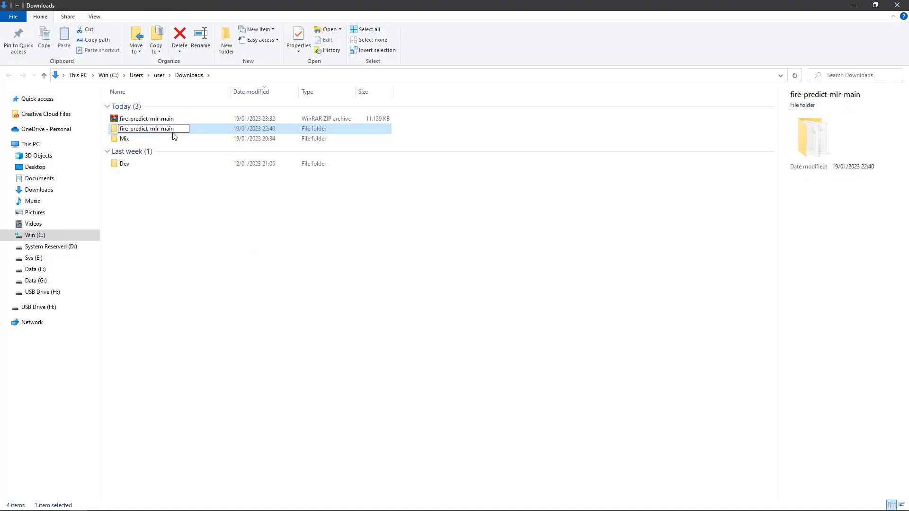
{"action": "key", "text": "ctrl+shift+Left"}
{"action": "key", "text": "ctrl+shift+Left"}
{"action": "key", "text": "BackSpace"}
{"action": "key", "text": "Return"}
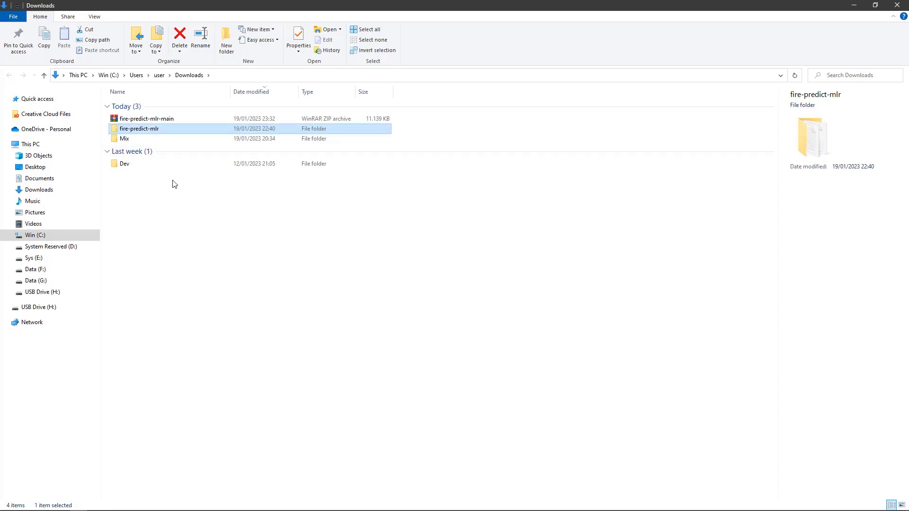
{"action": "key", "text": "ctrl+x"}
Step: Paste the fire-predict-mlr folder into E:\www, then switch to Visual Studio Code
{"action": "left_click", "coordinate": [68, 261]}
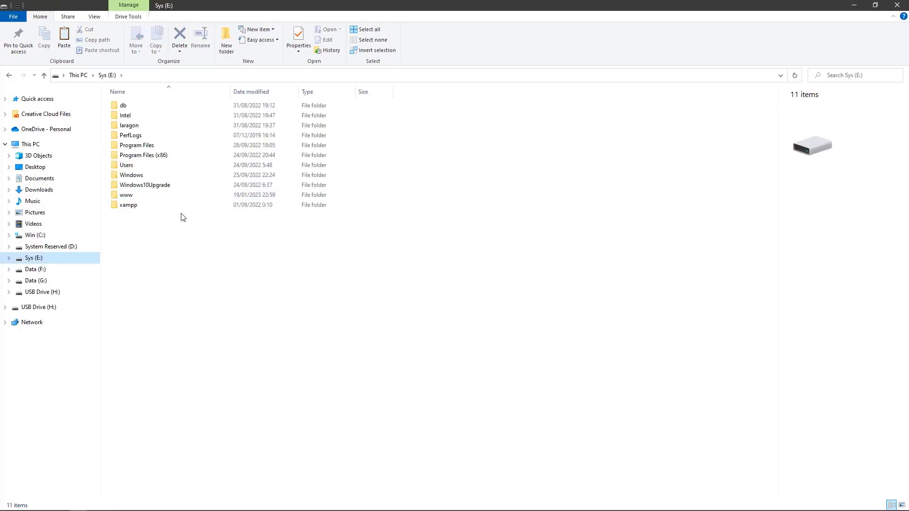
{"action": "double_click", "coordinate": [176, 195]}
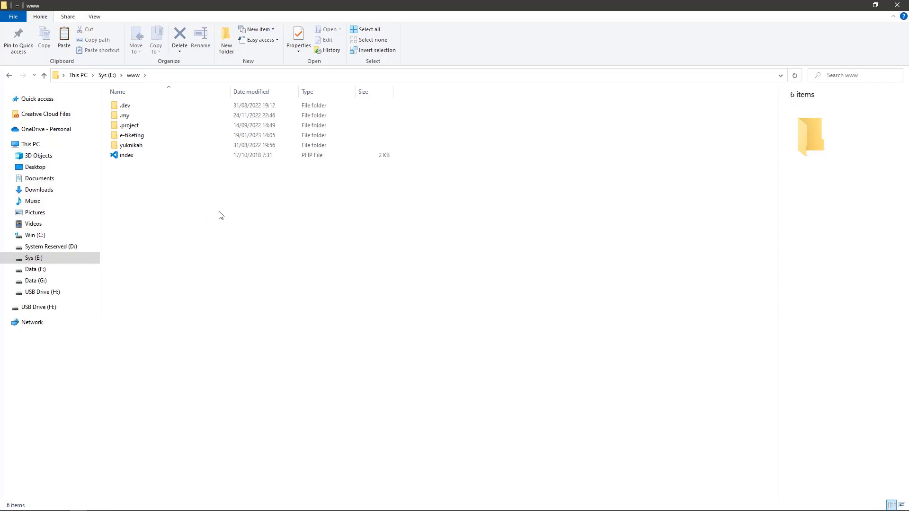
{"action": "key", "text": "ctrl+v"}
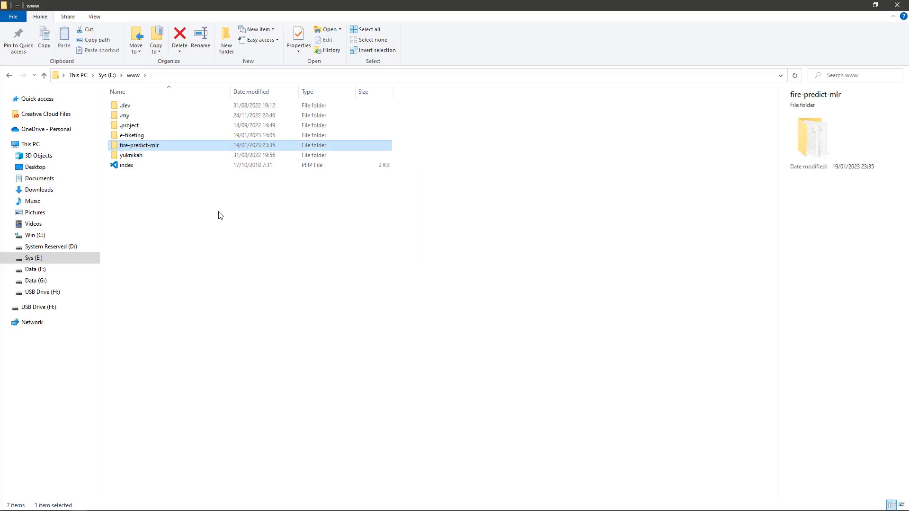
{"action": "left_click", "coordinate": [220, 215]}
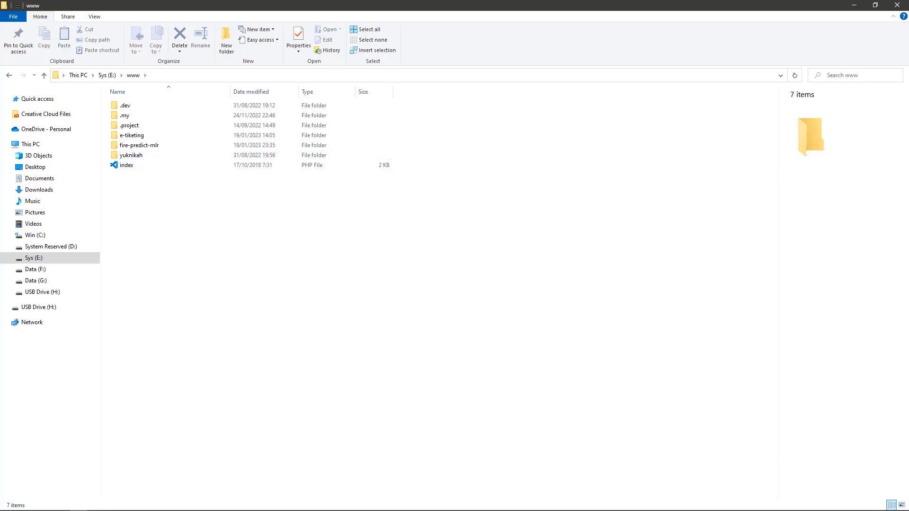
{"action": "left_click", "coordinate": [99, 506]}
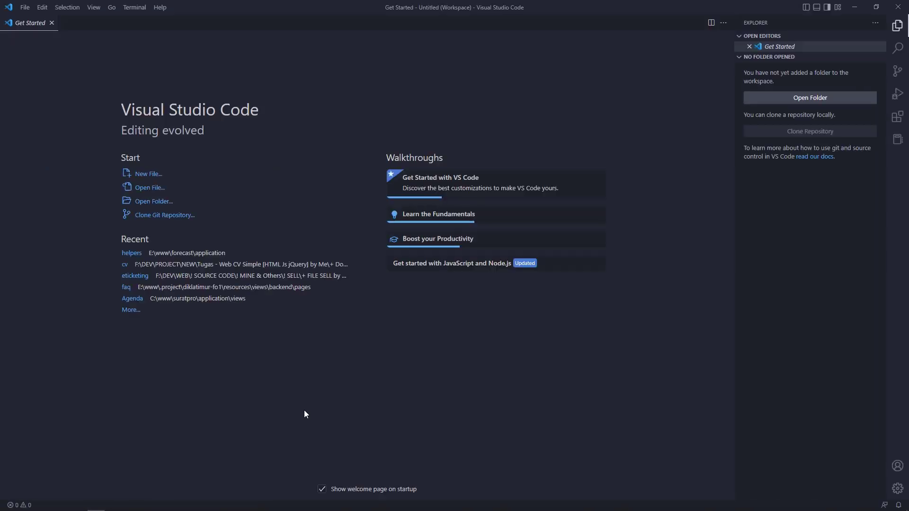
Step: Close Get Started and add E:\www\fire-predict-mlr to the VS Code workspace
{"action": "left_click", "coordinate": [52, 23]}
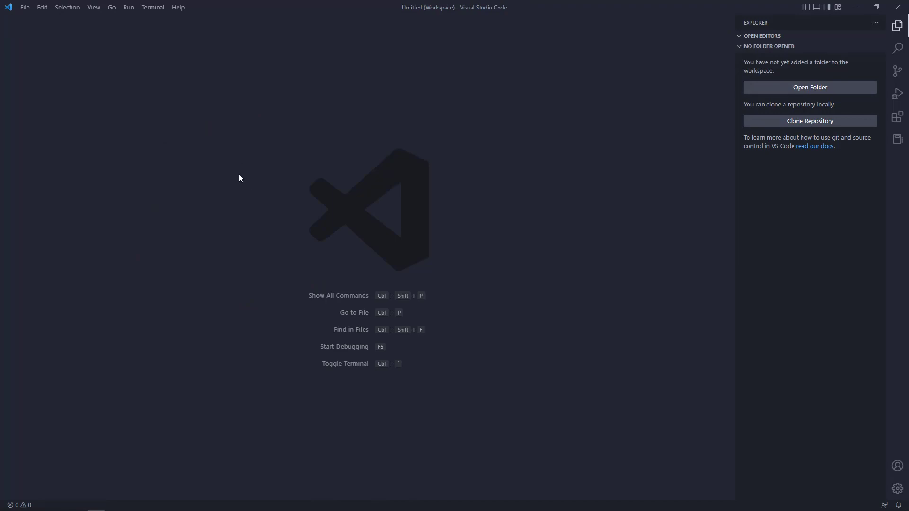
{"action": "key", "text": "alt+Tab"}
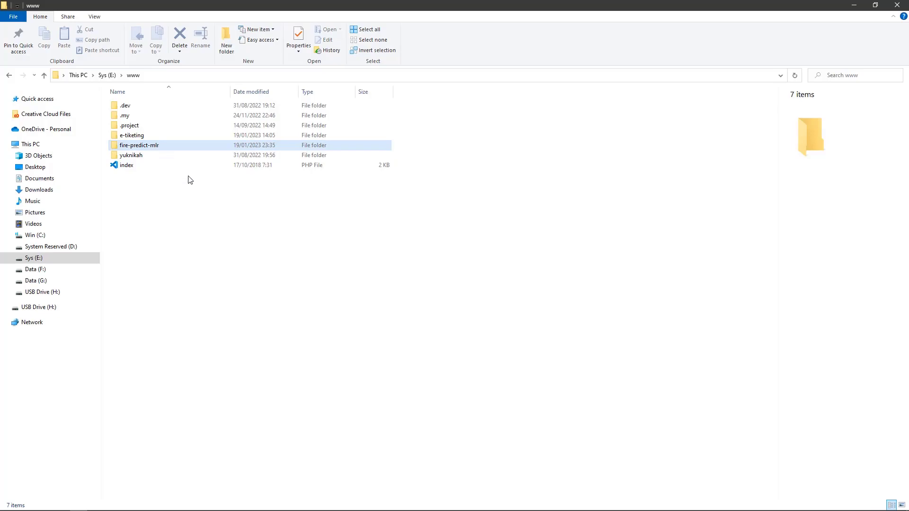
{"action": "key", "text": "alt+Tab"}
{"action": "left_click", "coordinate": [23, 8]}
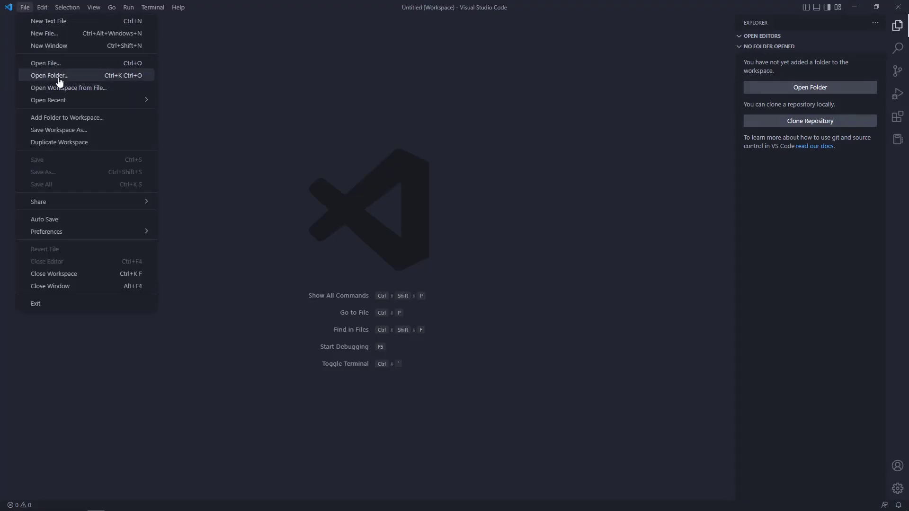
{"action": "left_click", "coordinate": [69, 119]}
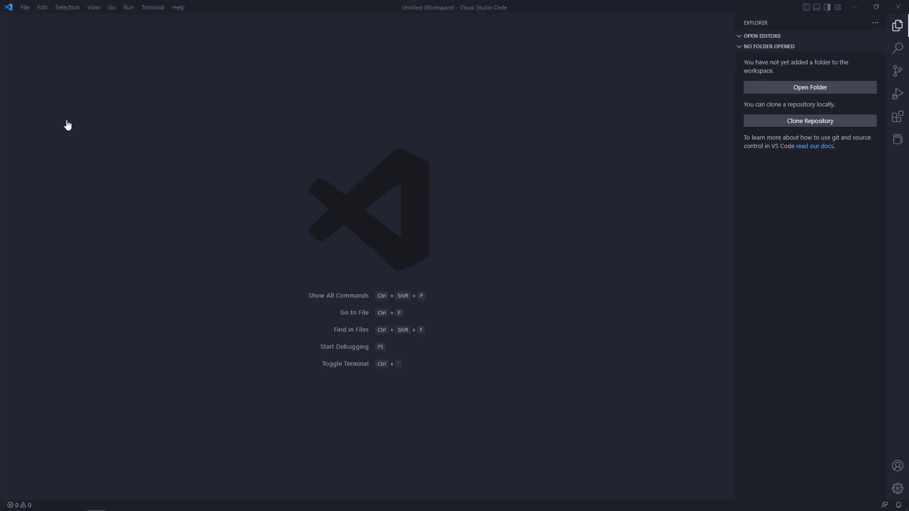
{"action": "left_click", "coordinate": [137, 25]}
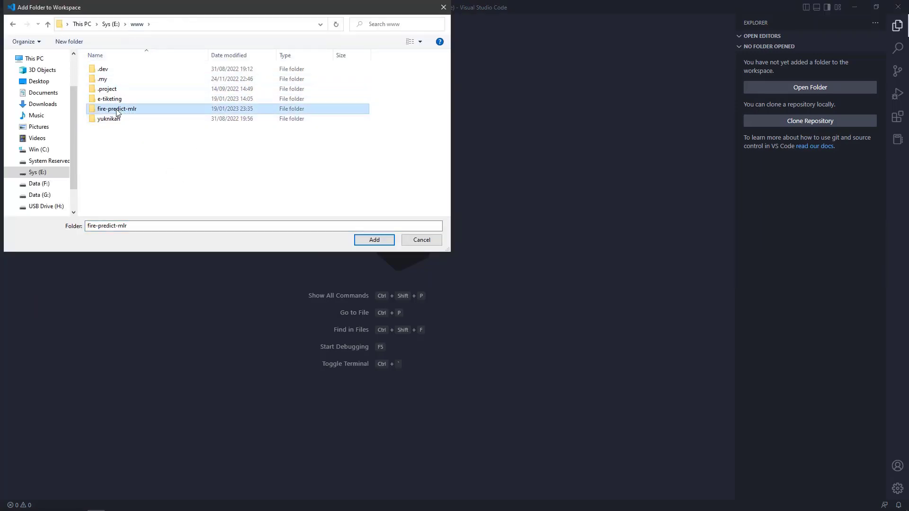
{"action": "left_click", "coordinate": [374, 239]}
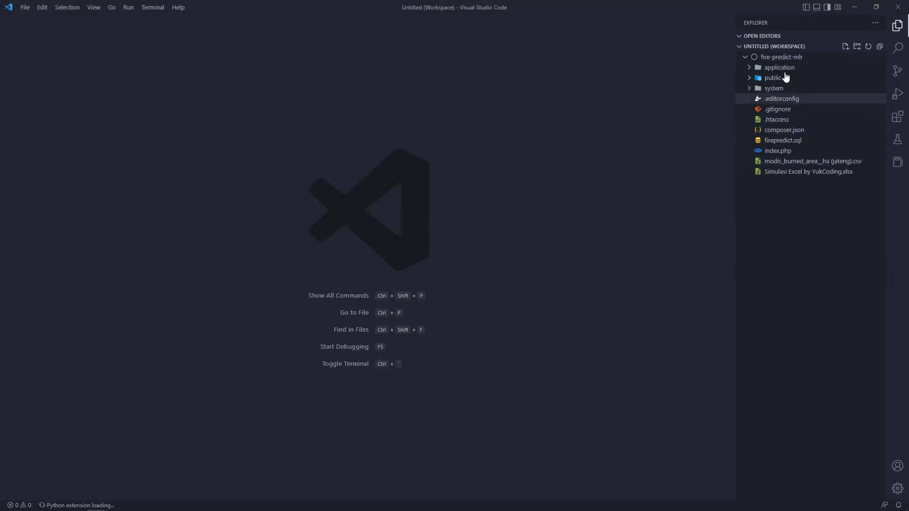
{"action": "left_click", "coordinate": [786, 69]}
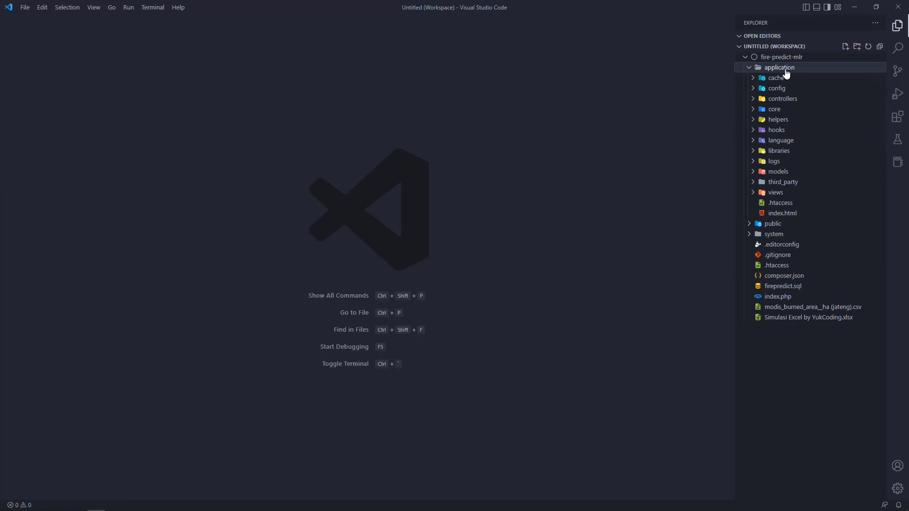
{"action": "left_click", "coordinate": [786, 71]}
{"action": "key", "text": "alt+Tab"}
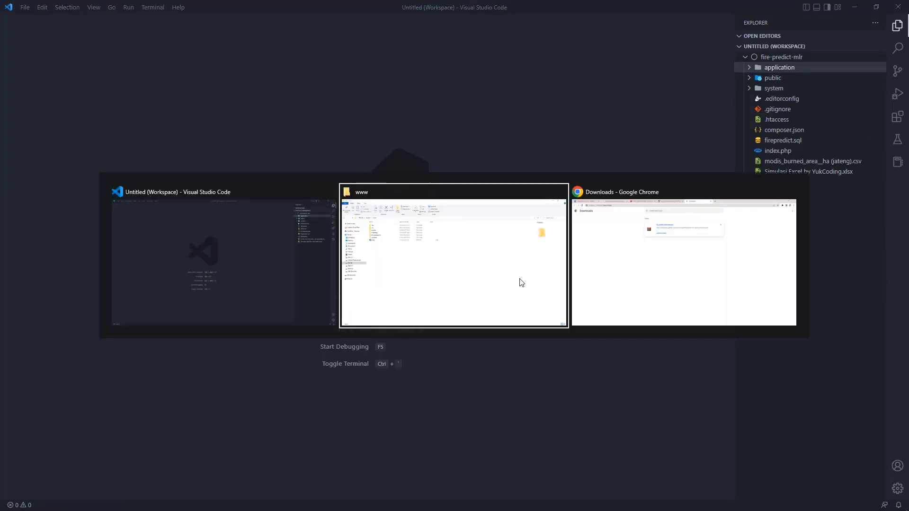
Step: Replace the Downloads page with a new tab loading localhost
{"action": "key", "text": "Tab"}
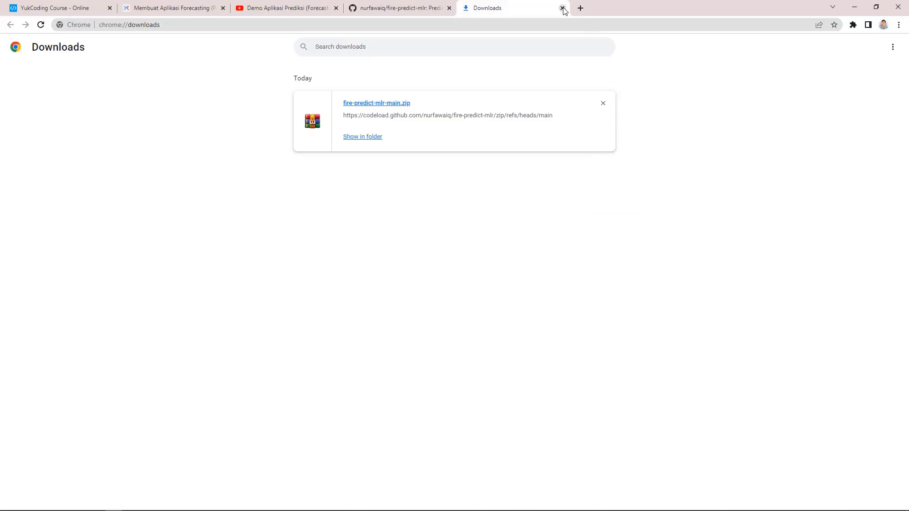
{"action": "left_click", "coordinate": [580, 8]}
{"action": "left_click", "coordinate": [563, 8]}
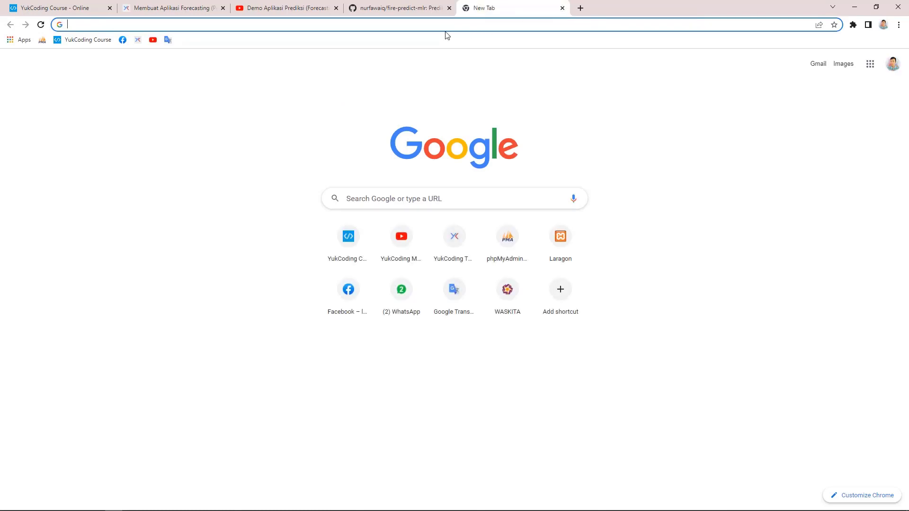
{"action": "type", "text": "localhost"}
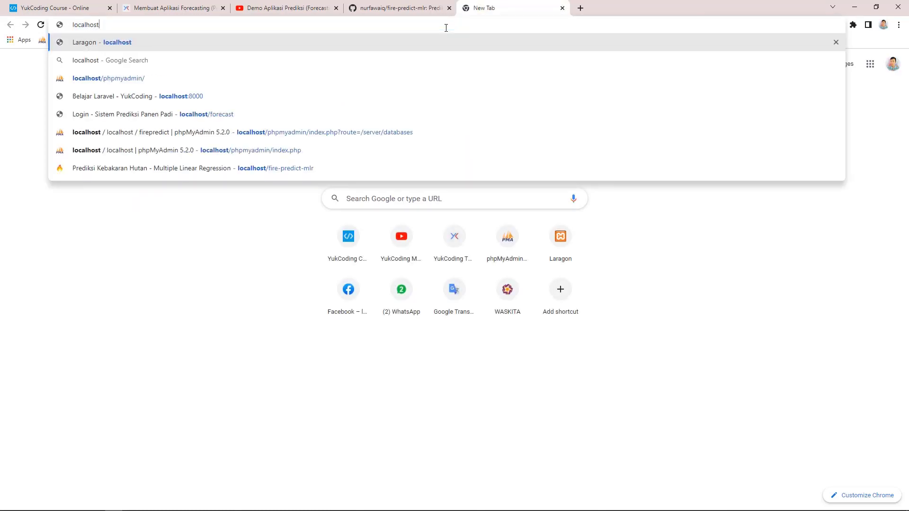
{"action": "key", "text": "Return"}
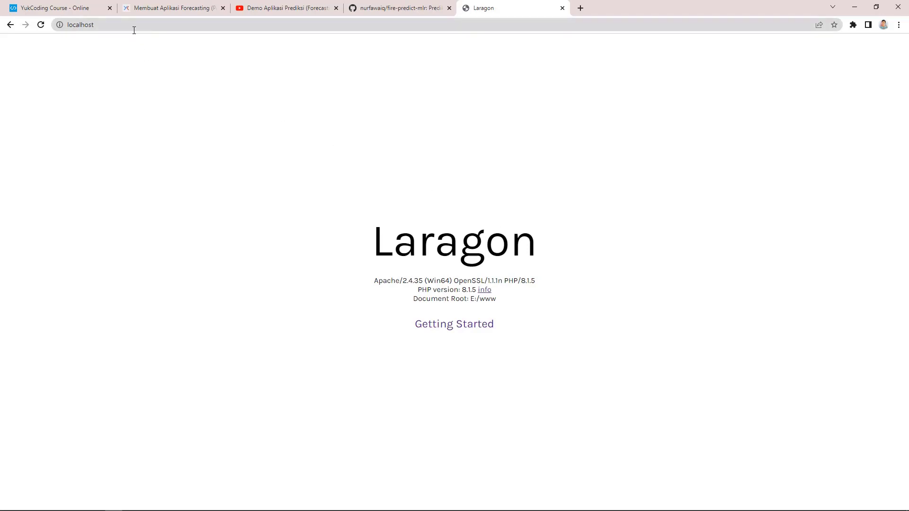
Step: Load localhost/phpmyadmin and show its Databases page listing 12 databases
{"action": "left_click", "coordinate": [393, 7]}
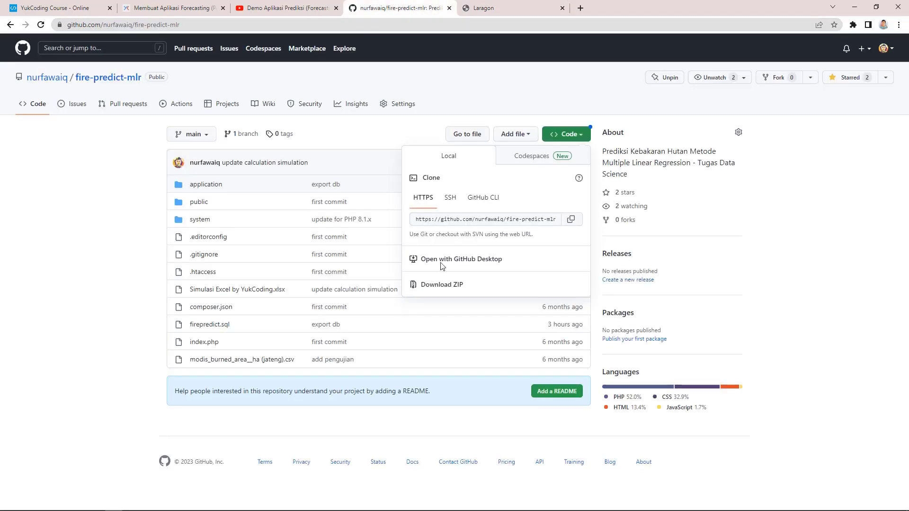
{"action": "left_click", "coordinate": [87, 241]}
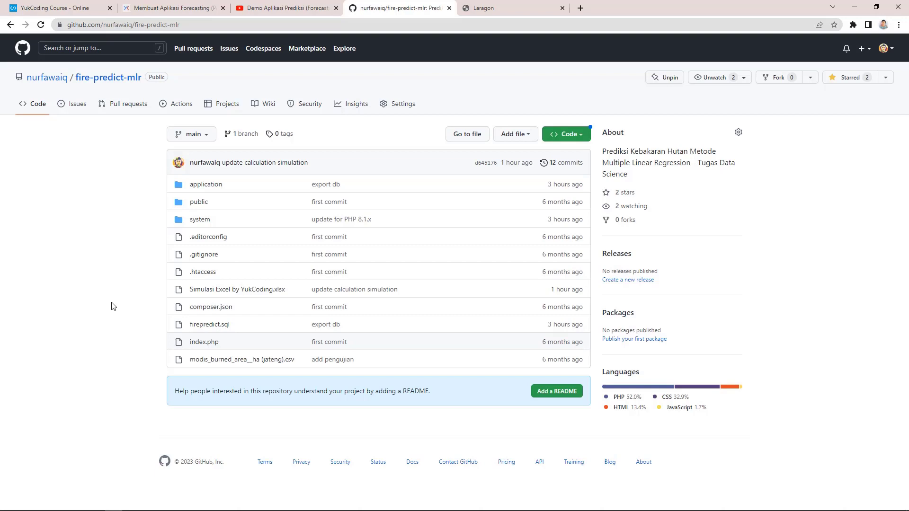
{"action": "left_click", "coordinate": [480, 6]}
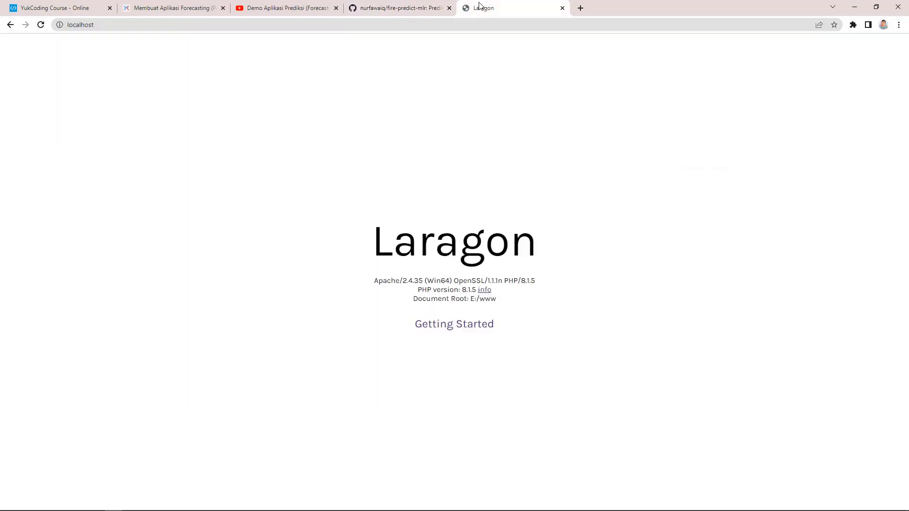
{"action": "left_click", "coordinate": [248, 25]}
{"action": "type", "text": "/"}
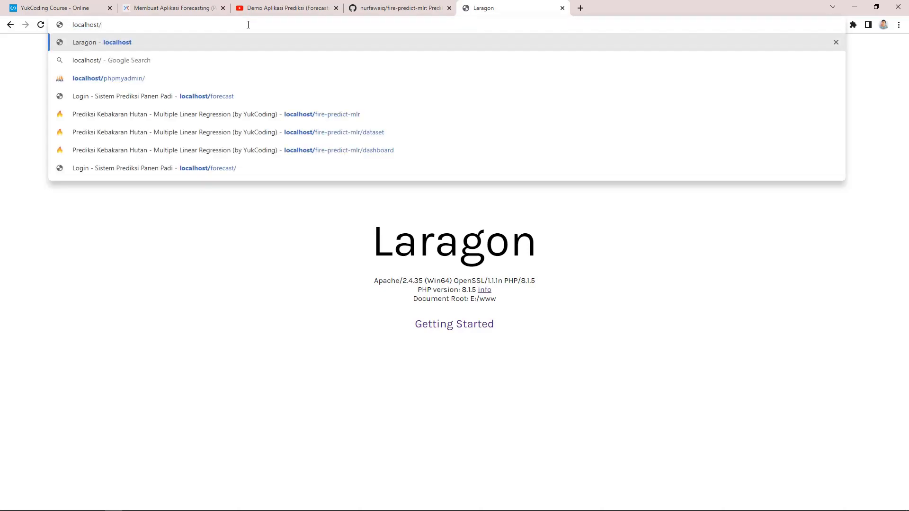
{"action": "type", "text": "php"}
{"action": "key", "text": "Return"}
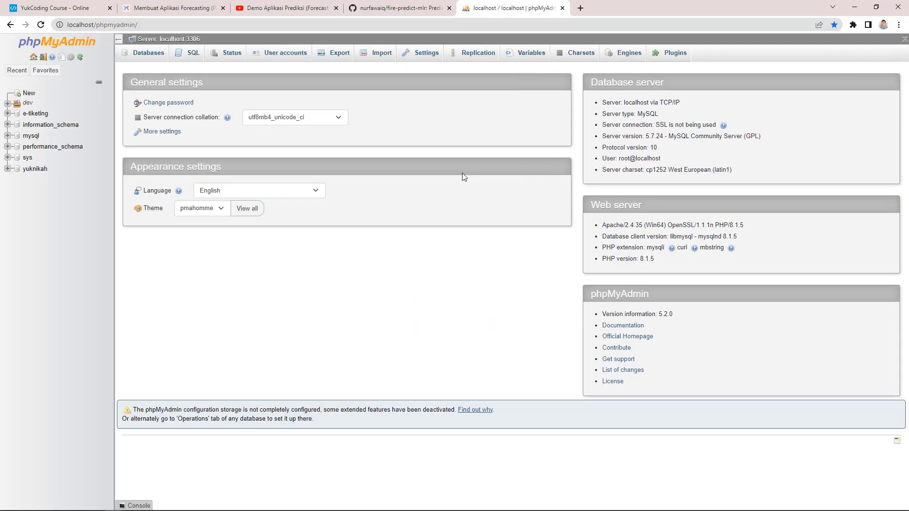
{"action": "left_click", "coordinate": [156, 56]}
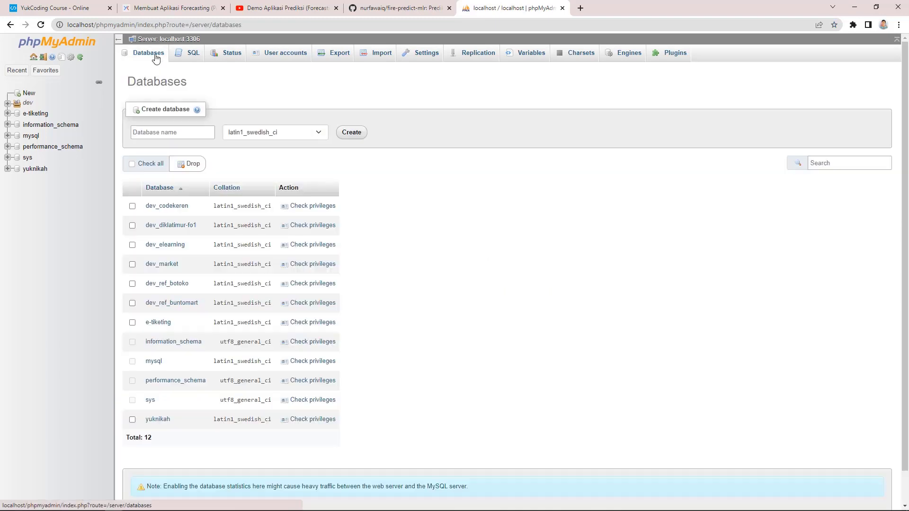
Step: Create a database named firepredict and open its empty structure page
{"action": "left_click", "coordinate": [175, 133]}
{"action": "key", "text": "alt+Tab"}
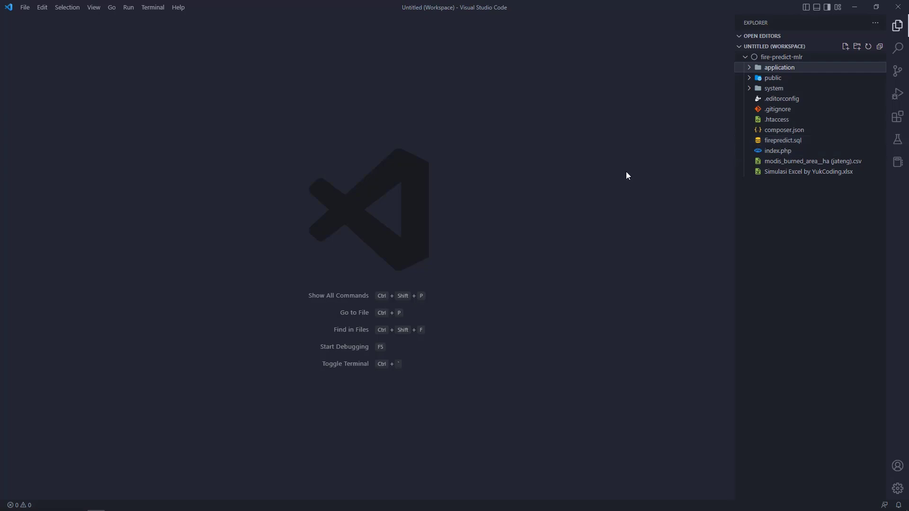
{"action": "key", "text": "alt+Tab"}
{"action": "type", "text": "fire"}
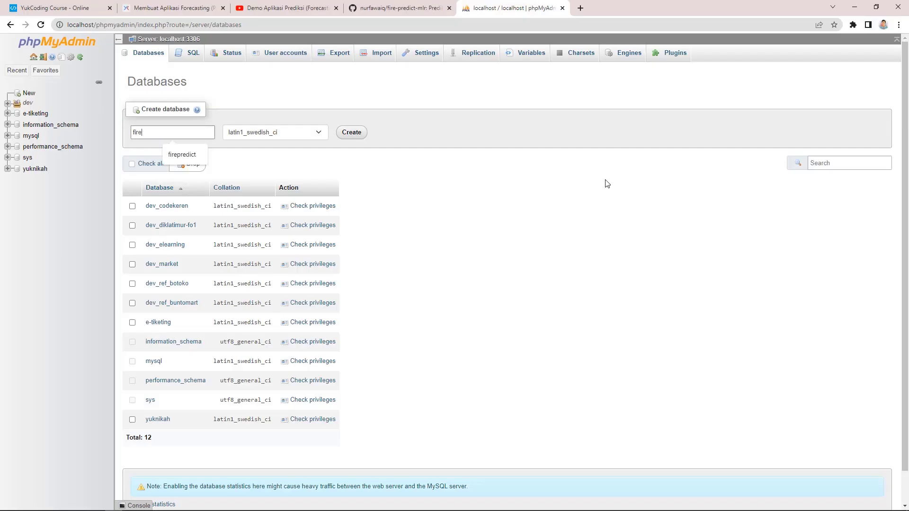
{"action": "type", "text": "predict"}
{"action": "left_click", "coordinate": [346, 135]}
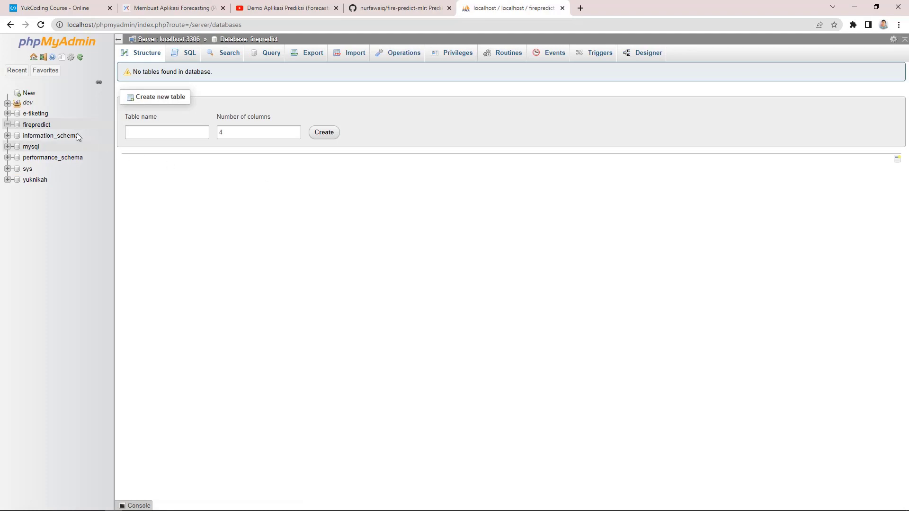
{"action": "left_click", "coordinate": [37, 125]}
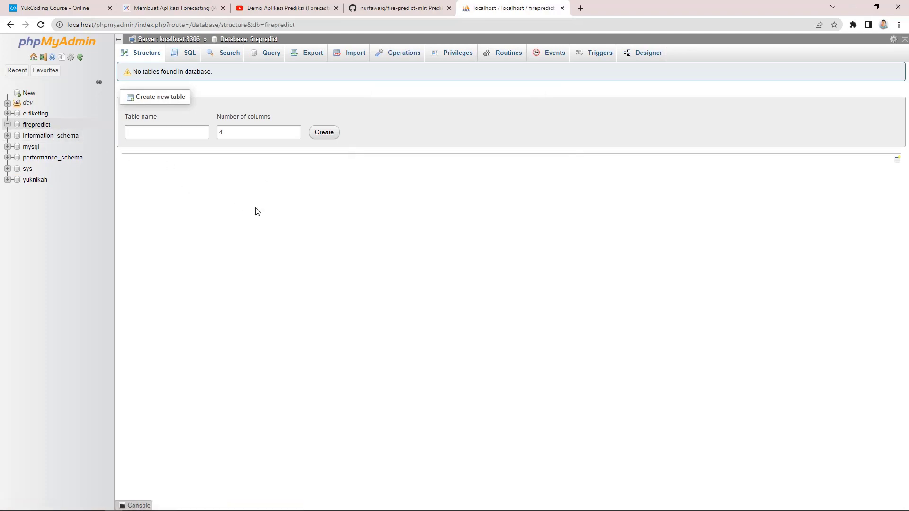
Step: Import firepredict.sql into the firepredict database, running 22 queries
{"action": "left_click", "coordinate": [351, 58]}
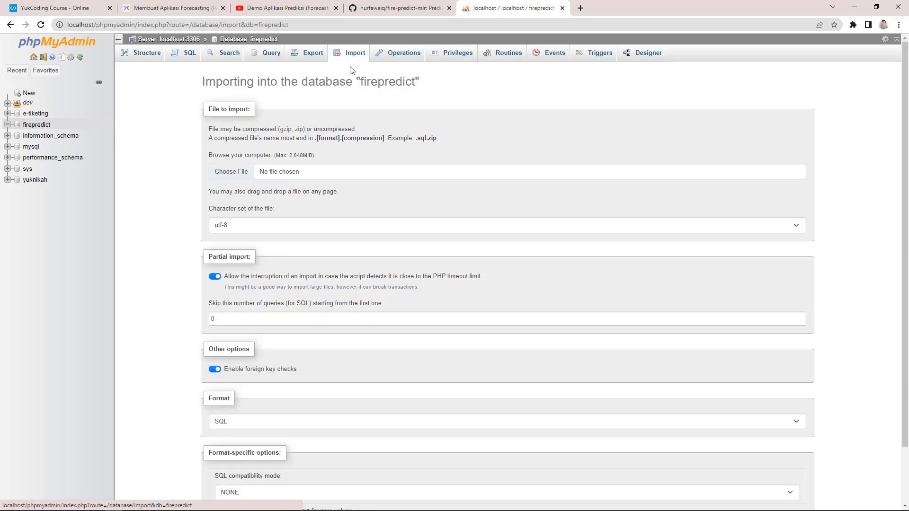
{"action": "left_click", "coordinate": [237, 172]}
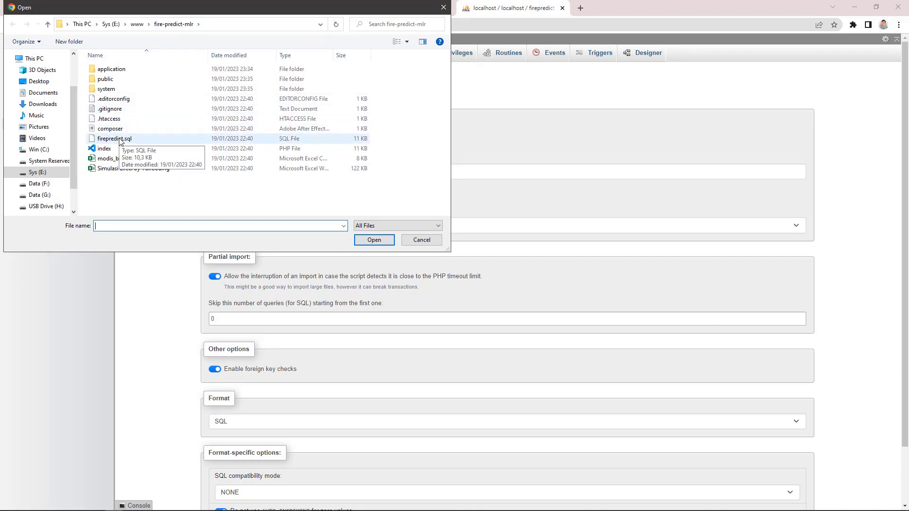
{"action": "double_click", "coordinate": [115, 139]}
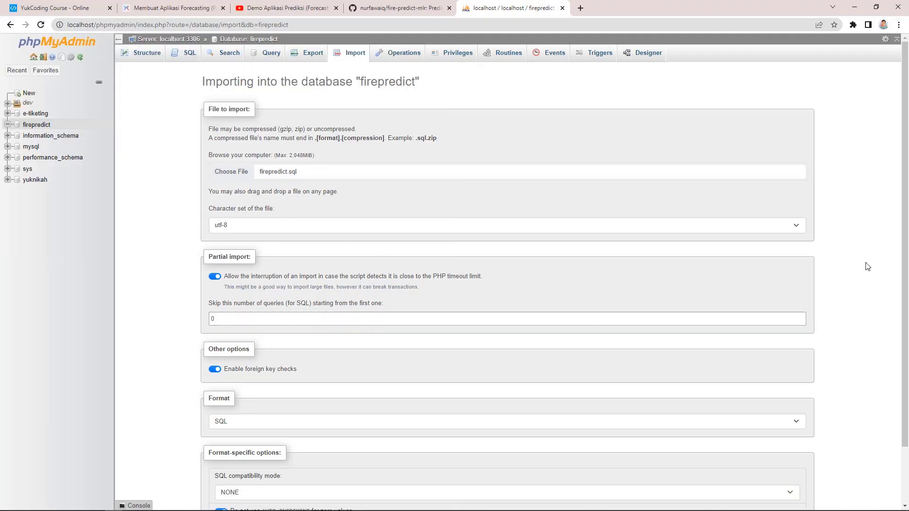
{"action": "scroll", "coordinate": [908, 339], "scroll_direction": "down", "scroll_amount": 1}
{"action": "scroll", "coordinate": [907, 338], "scroll_direction": "down", "scroll_amount": 1}
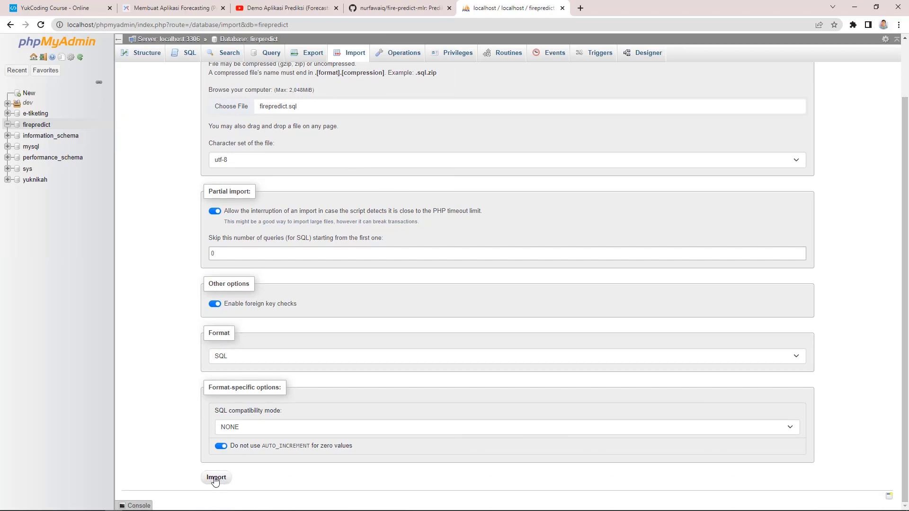
{"action": "left_click", "coordinate": [224, 487]}
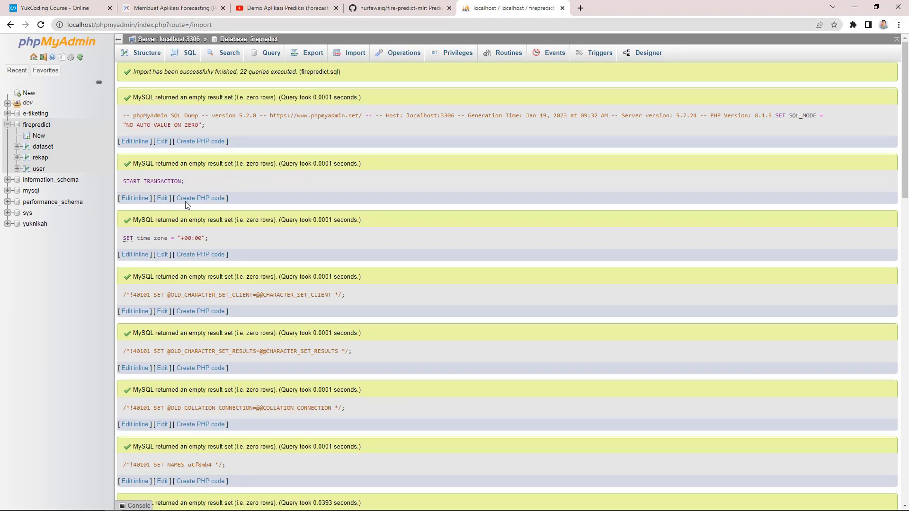
Step: Check firepredict's dataset, rekap and user tables, confirming user holds 2 accounts
{"action": "left_click", "coordinate": [37, 124]}
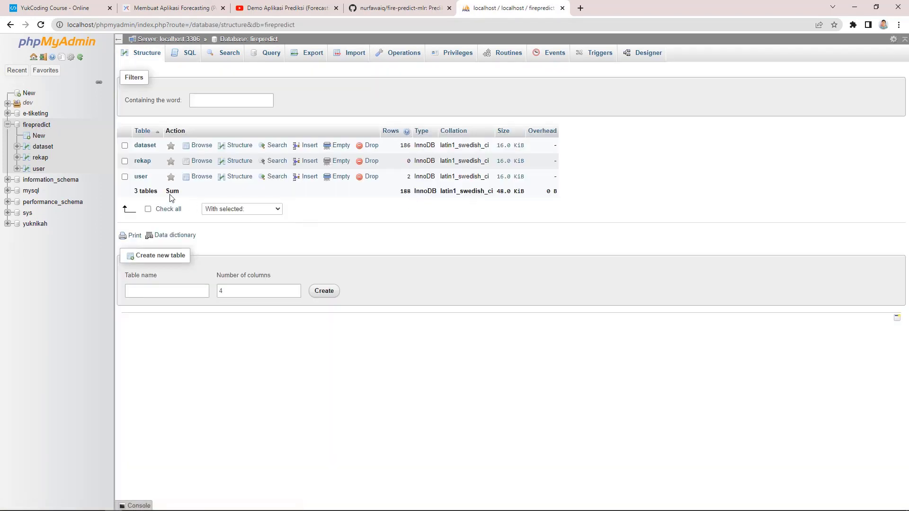
{"action": "left_click", "coordinate": [38, 170]}
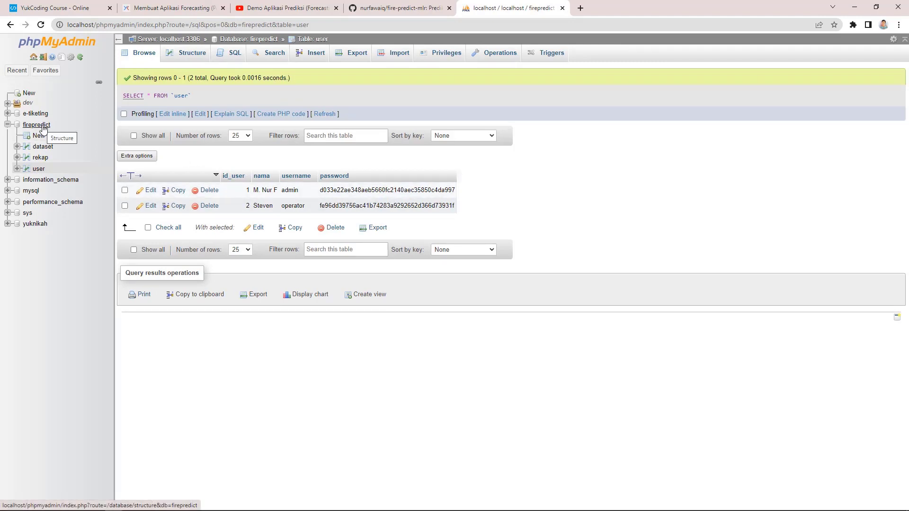
{"action": "key", "text": "alt+Tab"}
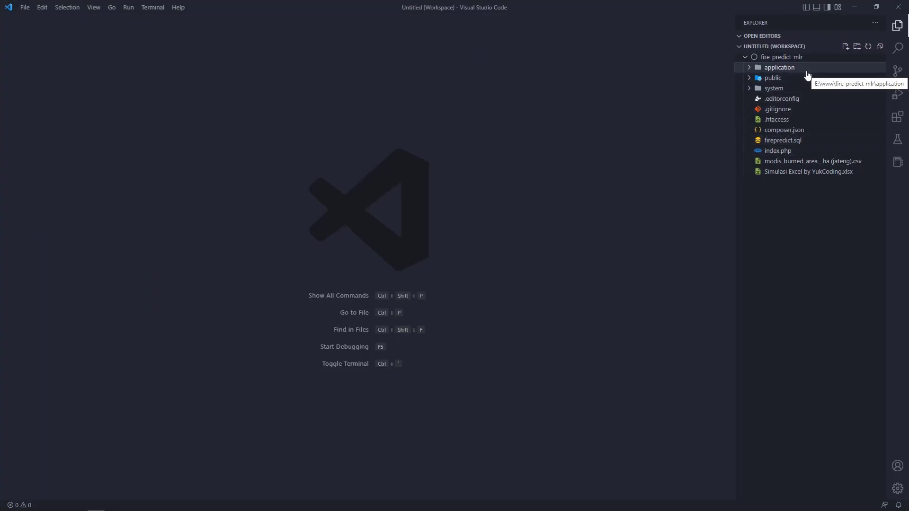
Step: Verify application/config/database.php uses the firepredict database via mysqli, then close it
{"action": "left_click", "coordinate": [806, 71]}
{"action": "left_click", "coordinate": [799, 89]}
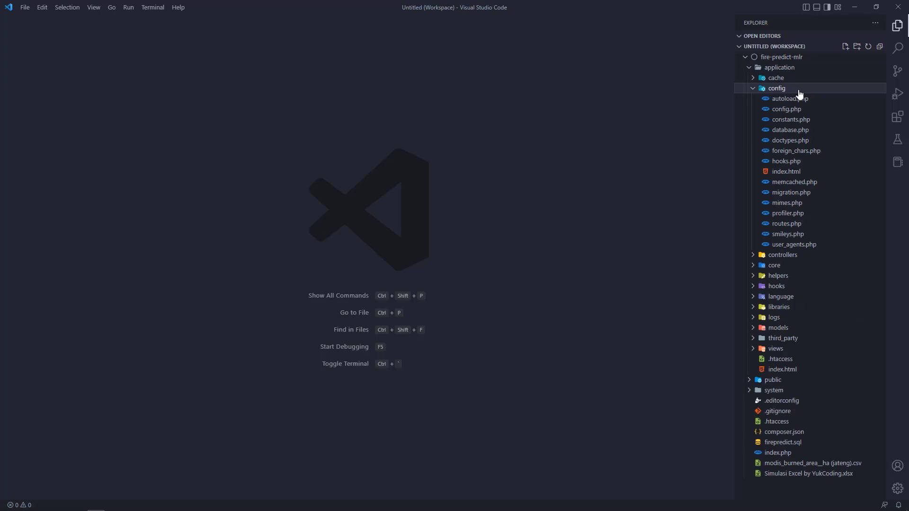
{"action": "left_click", "coordinate": [796, 136]}
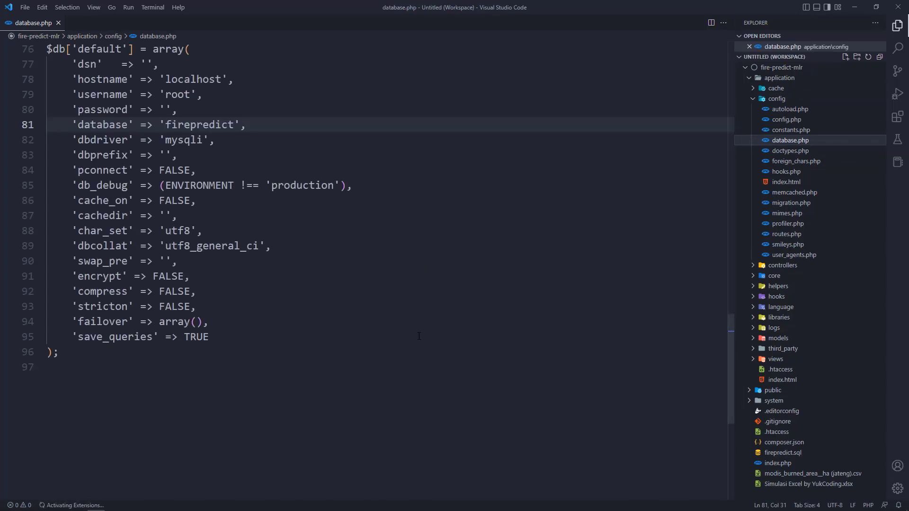
{"action": "scroll", "coordinate": [244, 280], "scroll_direction": "up", "scroll_amount": 2}
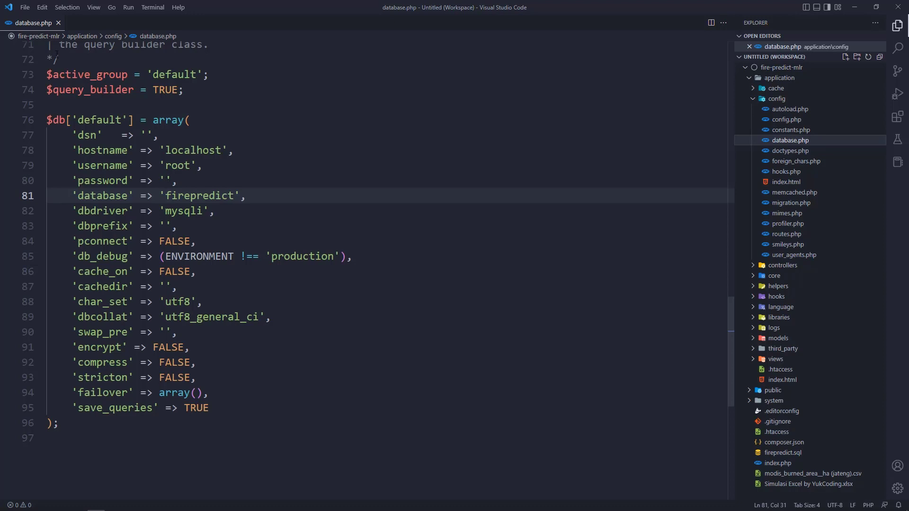
{"action": "left_click", "coordinate": [58, 23]}
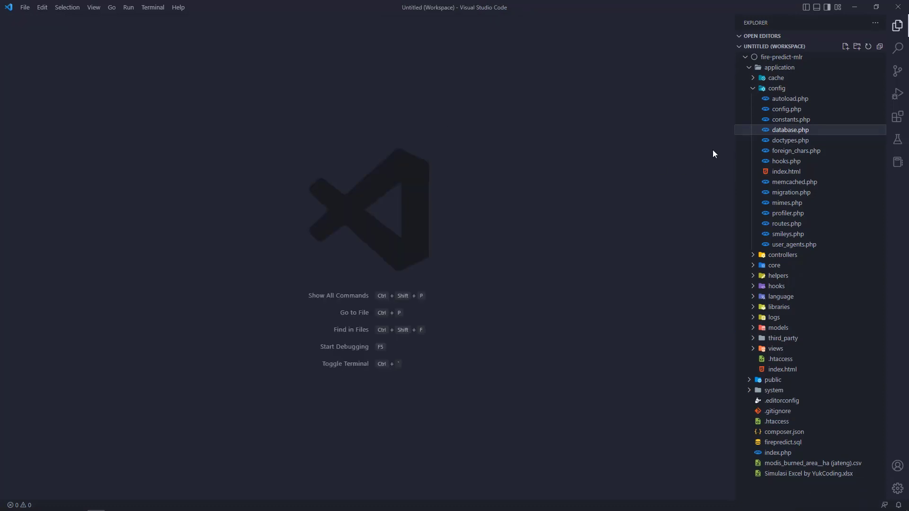
{"action": "left_click", "coordinate": [779, 68]}
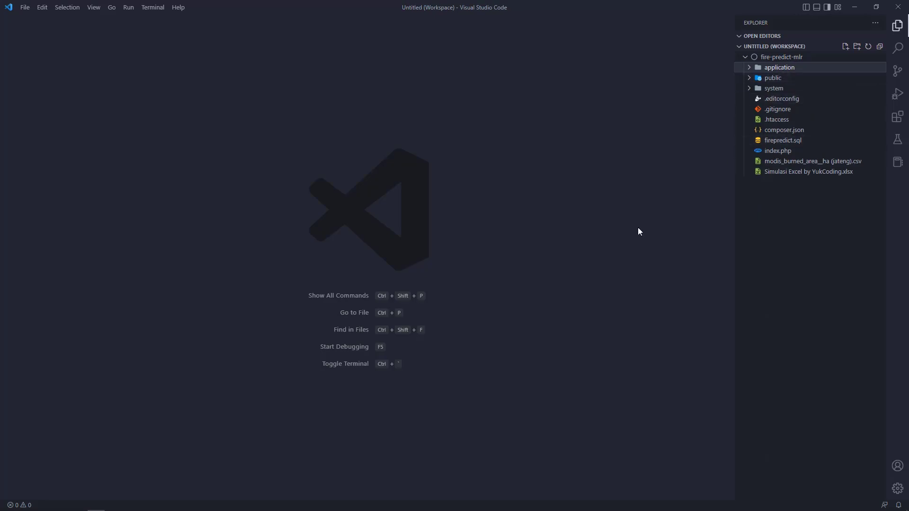
{"action": "key", "text": "alt+Tab"}
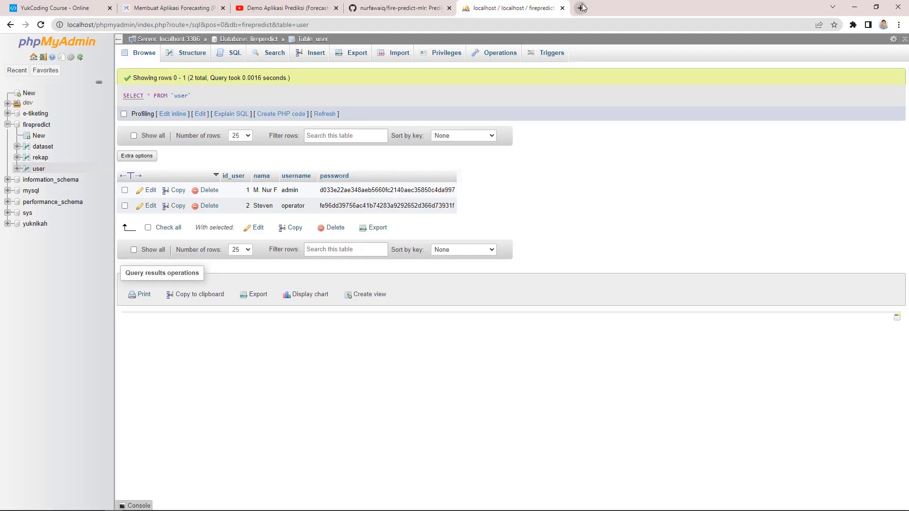
Step: Load localhost/fire-predict-mlr in a new tab, showing 186 records, 15 years and 2 users
{"action": "left_click", "coordinate": [581, 8]}
{"action": "type", "text": "localhost/"}
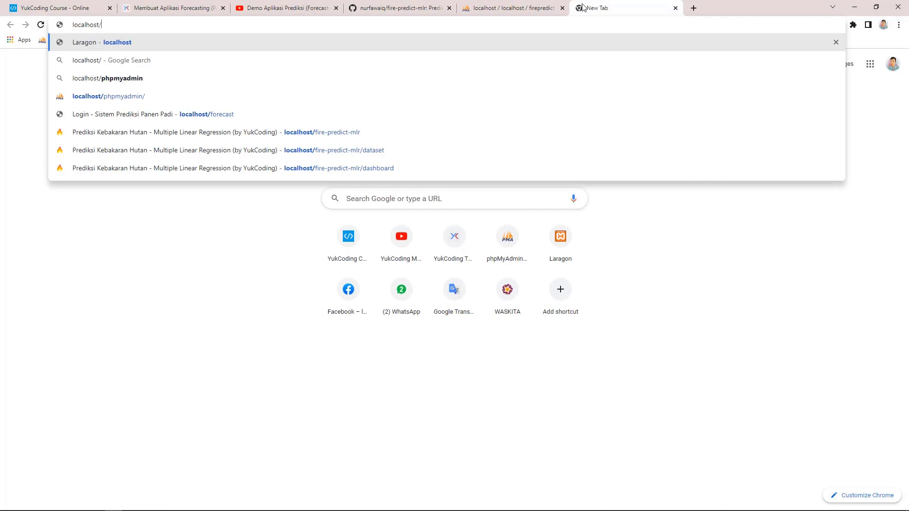
{"action": "key", "text": "alt+Tab"}
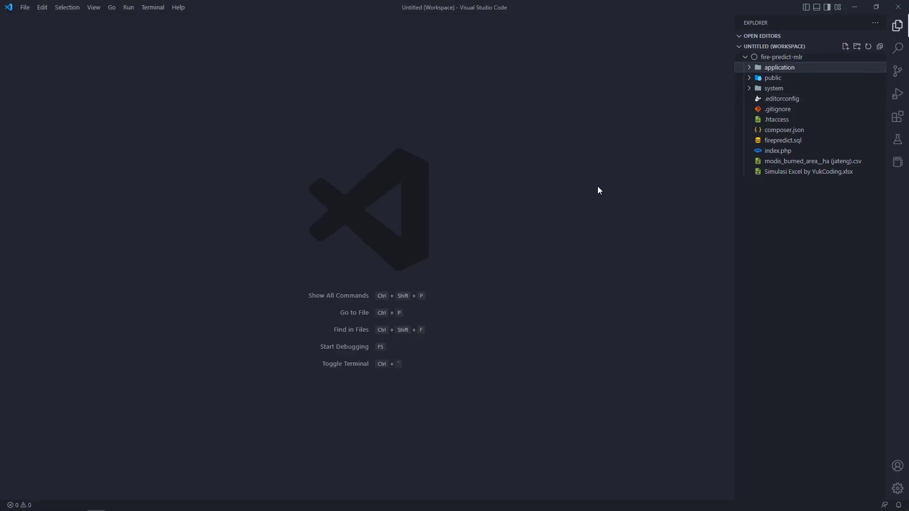
{"action": "key", "text": "alt+Tab"}
{"action": "type", "text": "fire"}
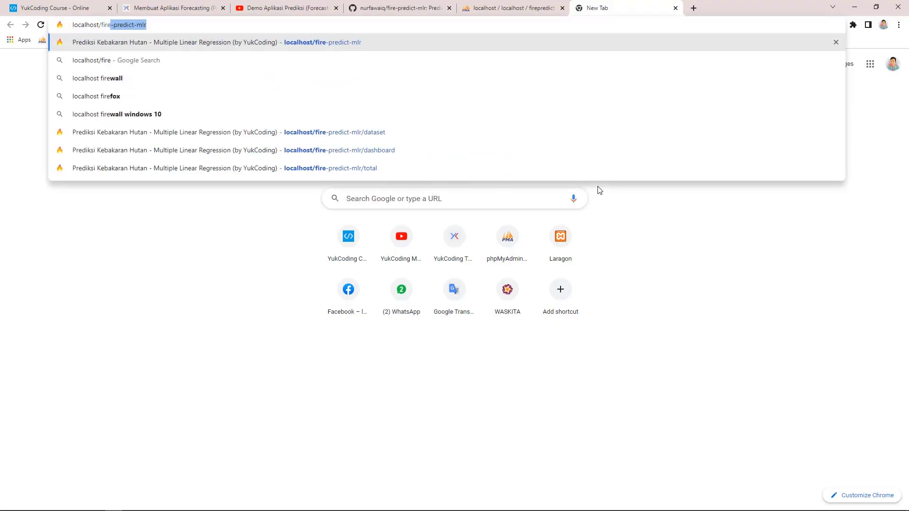
{"action": "type", "text": "-predict-mlr"}
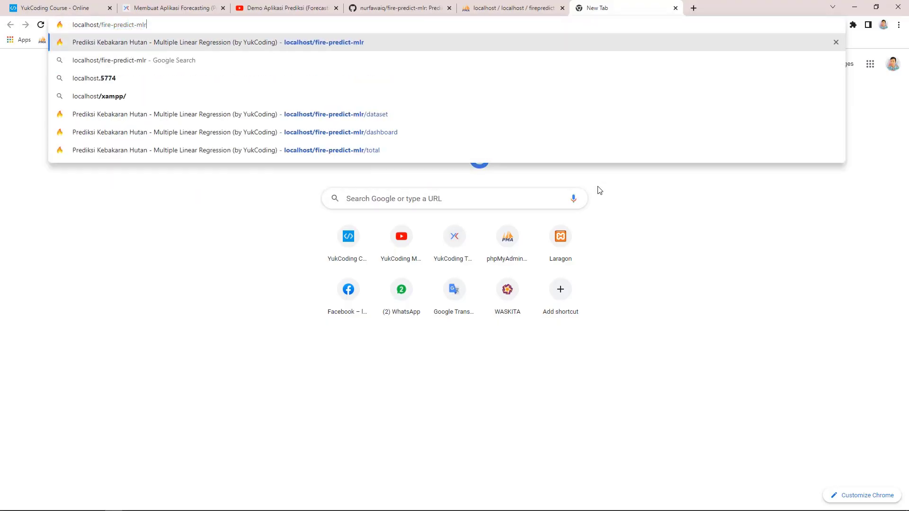
{"action": "key", "text": "Return"}
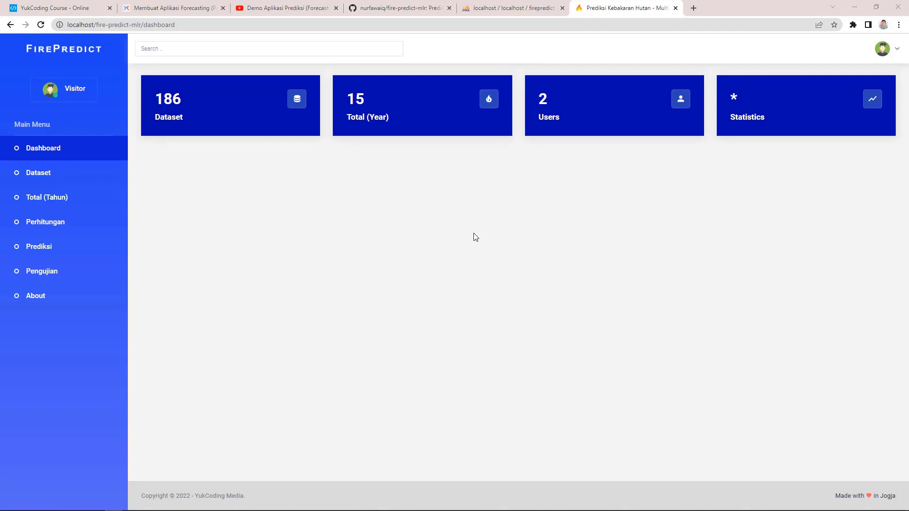
{"action": "key", "text": "alt+Tab"}
{"action": "key", "text": "alt+Tab"}
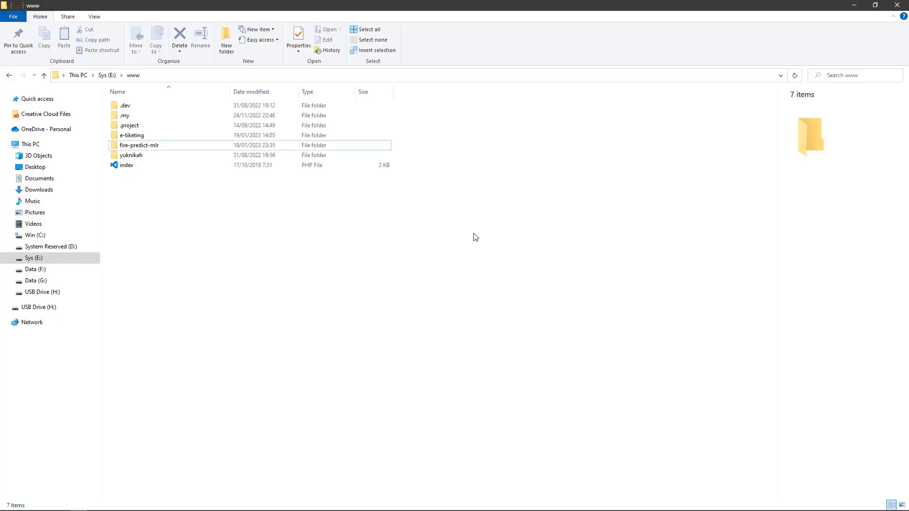
Step: Open the fire-predict-mlr folder and its Simulasi Excel by YukCoding workbook
{"action": "double_click", "coordinate": [170, 148]}
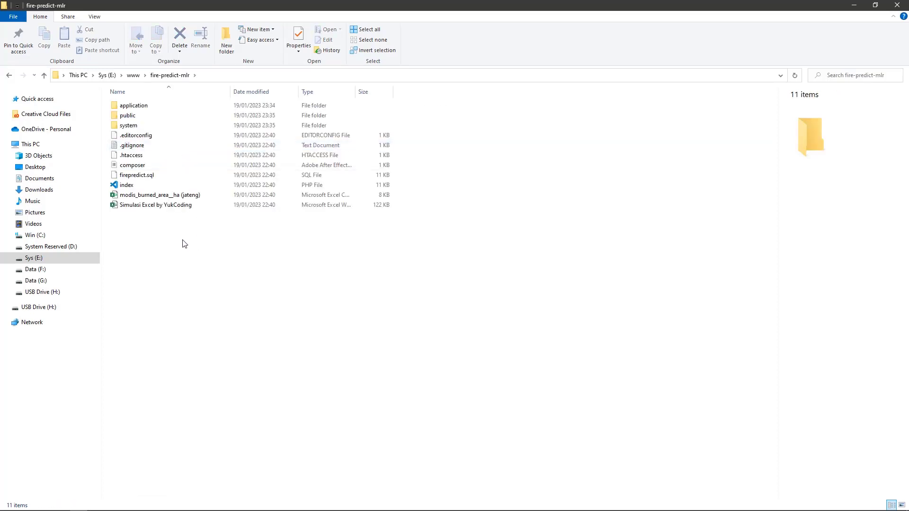
{"action": "double_click", "coordinate": [169, 208]}
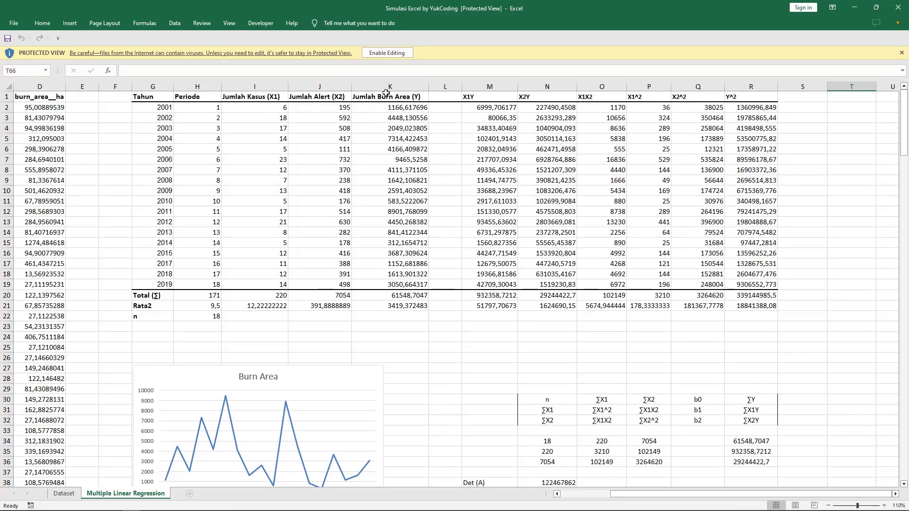
Step: Enable editing and look over columns A–E of the Dataset sheet, then return to the fire-predict-mlr folder
{"action": "left_click", "coordinate": [385, 54]}
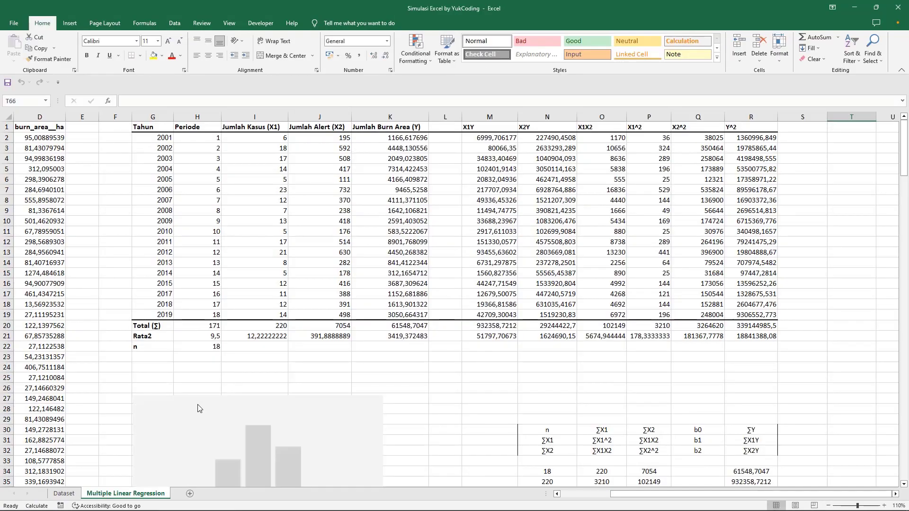
{"action": "left_click", "coordinate": [63, 493]}
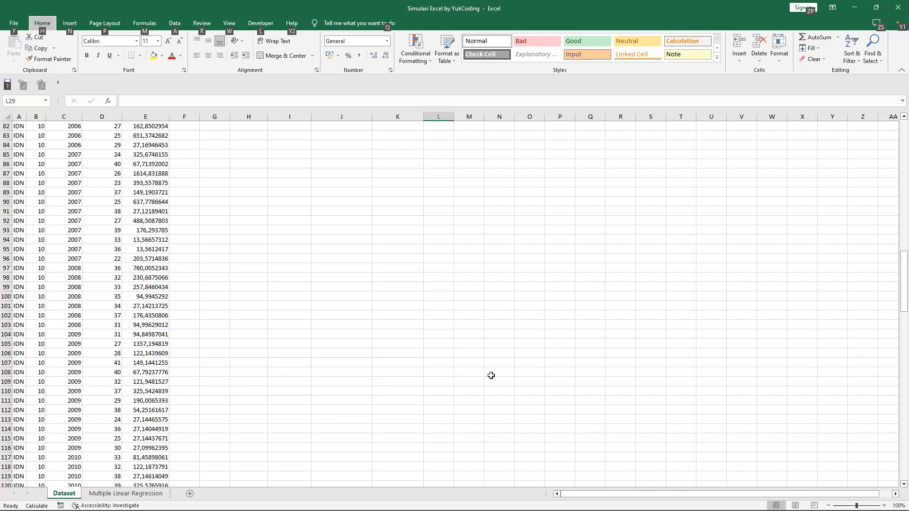
{"action": "left_click_drag", "start_coordinate": [902, 290], "coordinate": [902, 121]}
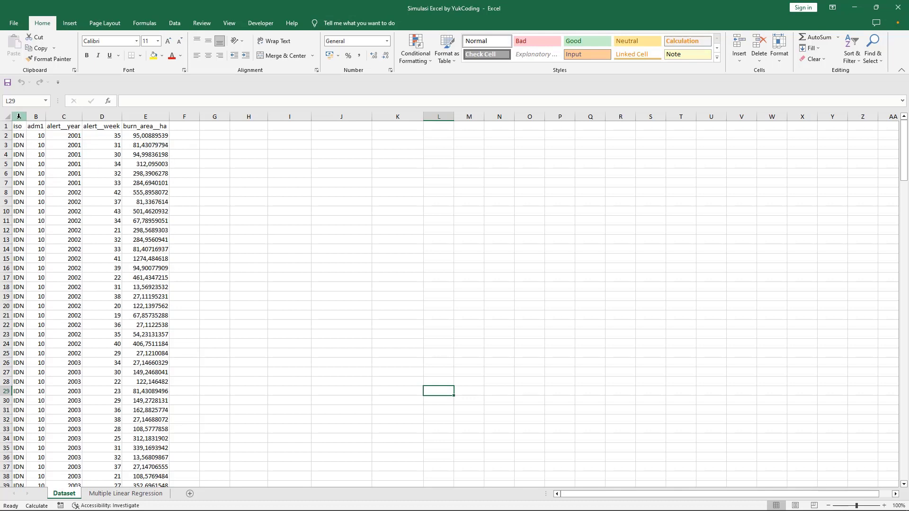
{"action": "left_click_drag", "start_coordinate": [19, 116], "coordinate": [161, 116]}
{"action": "left_click", "coordinate": [183, 157]}
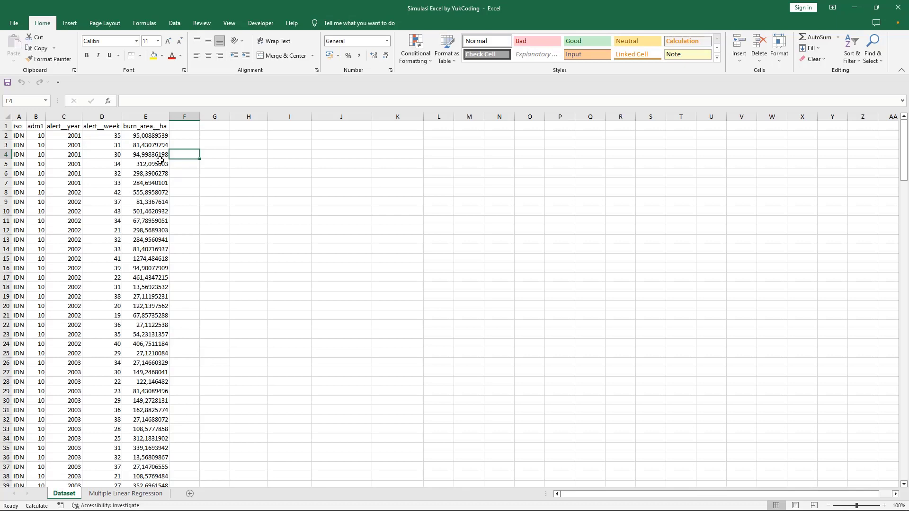
{"action": "key", "text": "alt+Tab"}
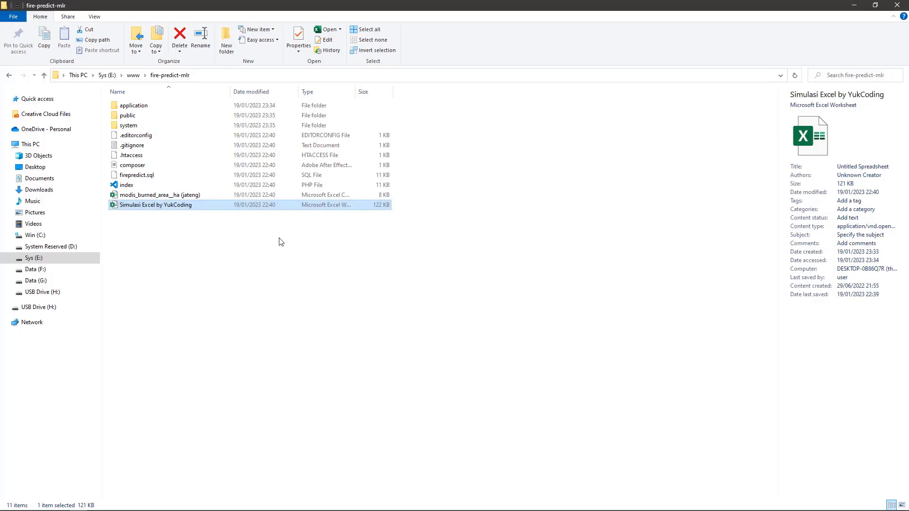
Step: Check rows 1, 6, 9 and 14 of the raw modis_burned_area__ha (jateng) CSV, then close it
{"action": "left_click", "coordinate": [191, 197]}
{"action": "key", "text": "alt+Tab"}
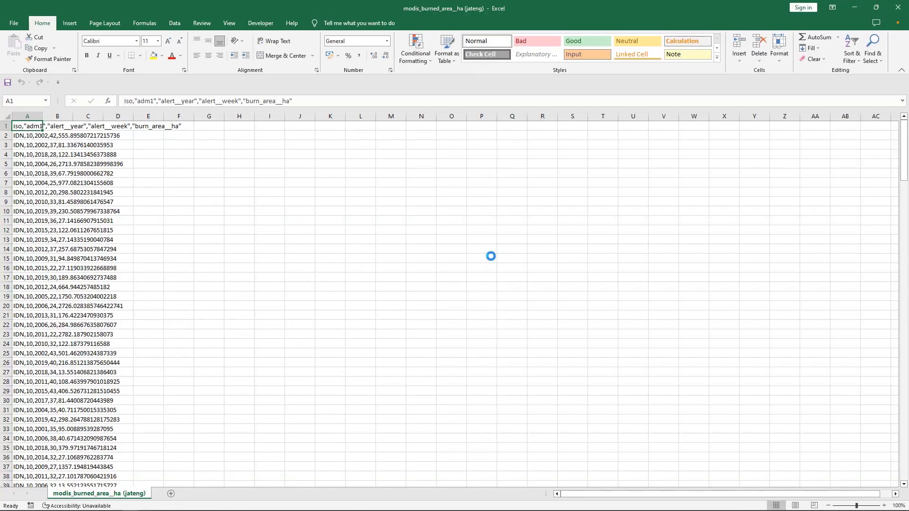
{"action": "left_click", "coordinate": [26, 138]}
{"action": "left_click", "coordinate": [22, 175]}
{"action": "left_click", "coordinate": [22, 202]}
{"action": "left_click", "coordinate": [23, 249]}
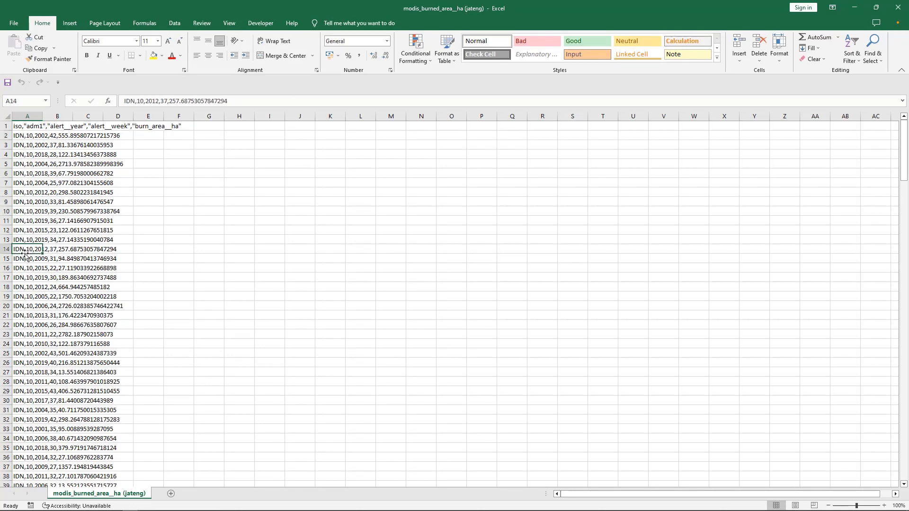
{"action": "left_click", "coordinate": [903, 14]}
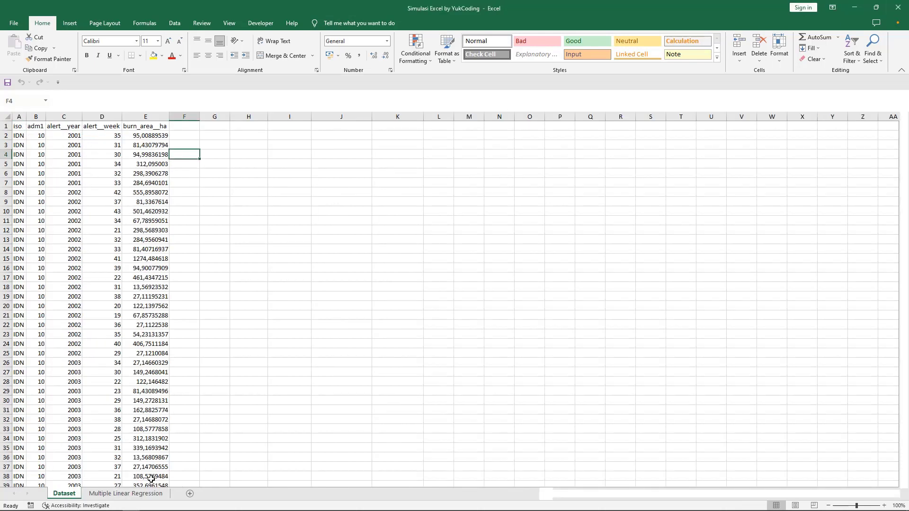
Step: Show the Multiple Linear Regression sheet and scroll through its sums table and Burn Area chart
{"action": "left_click", "coordinate": [142, 494]}
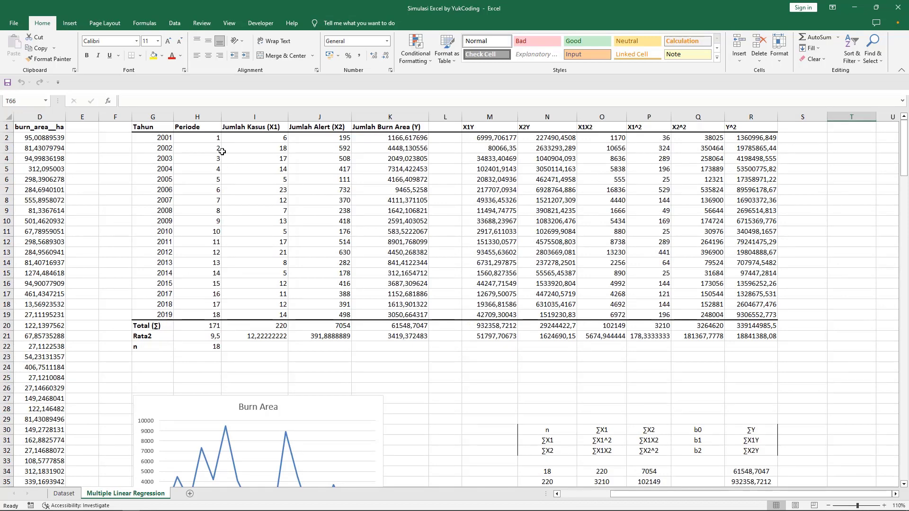
{"action": "left_click", "coordinate": [64, 494]}
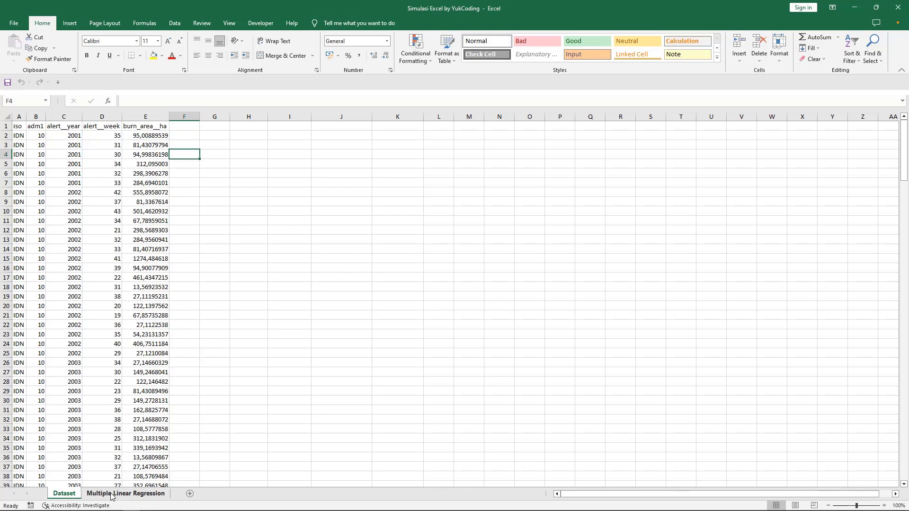
{"action": "left_click", "coordinate": [126, 493]}
{"action": "scroll", "coordinate": [74, 374], "scroll_direction": "down", "scroll_amount": 2}
{"action": "scroll", "coordinate": [74, 374], "scroll_direction": "down", "scroll_amount": 7}
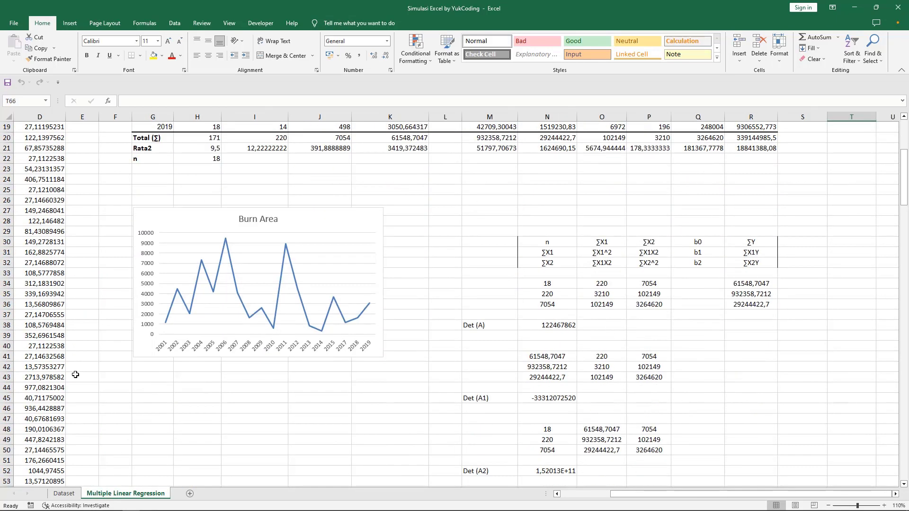
{"action": "left_click_drag", "start_coordinate": [903, 212], "coordinate": [903, 157]}
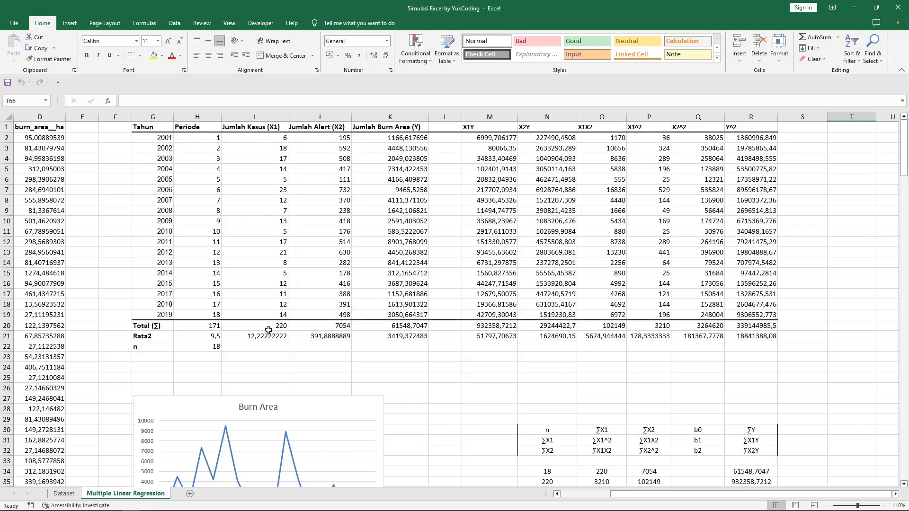
{"action": "scroll", "coordinate": [558, 373], "scroll_direction": "down", "scroll_amount": 2}
{"action": "scroll", "coordinate": [455, 407], "scroll_direction": "up", "scroll_amount": 2}
Step: Review the product and squared columns block M1:R21 and the X2Y formula =J7*K7 in N7
{"action": "left_click_drag", "start_coordinate": [488, 129], "coordinate": [753, 337]}
{"action": "left_click", "coordinate": [698, 357]}
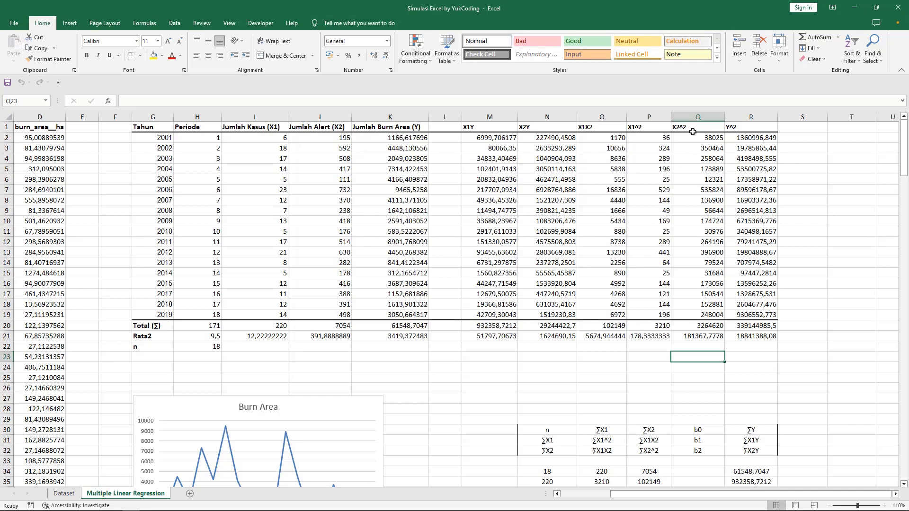
{"action": "scroll", "coordinate": [426, 344], "scroll_direction": "down", "scroll_amount": 2}
{"action": "scroll", "coordinate": [427, 344], "scroll_direction": "down", "scroll_amount": 4}
{"action": "scroll", "coordinate": [441, 342], "scroll_direction": "up", "scroll_amount": 6}
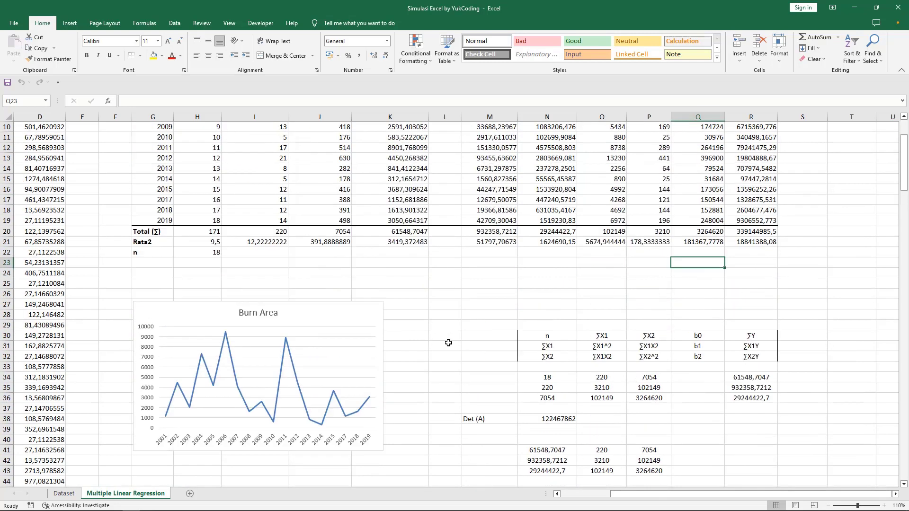
{"action": "left_click", "coordinate": [564, 188]}
{"action": "key", "text": "F2"}
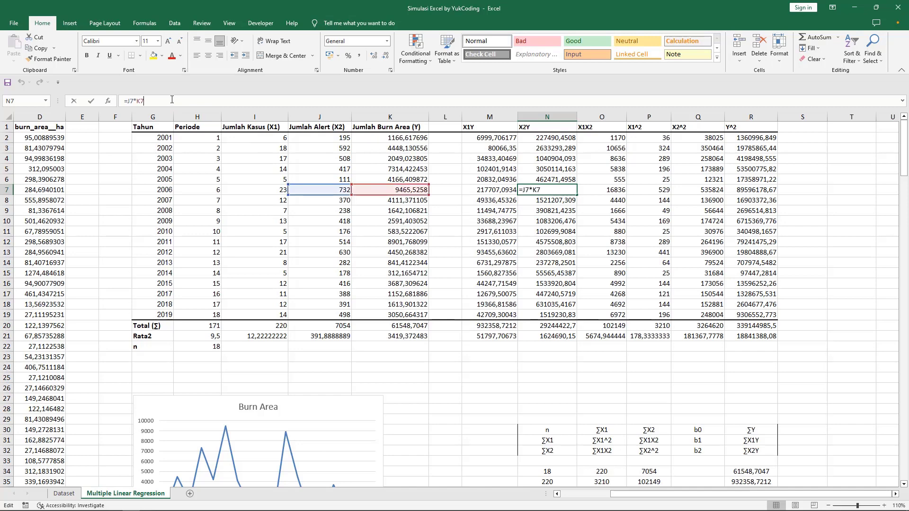
{"action": "left_click", "coordinate": [545, 210]}
{"action": "scroll", "coordinate": [460, 374], "scroll_direction": "down", "scroll_amount": 7}
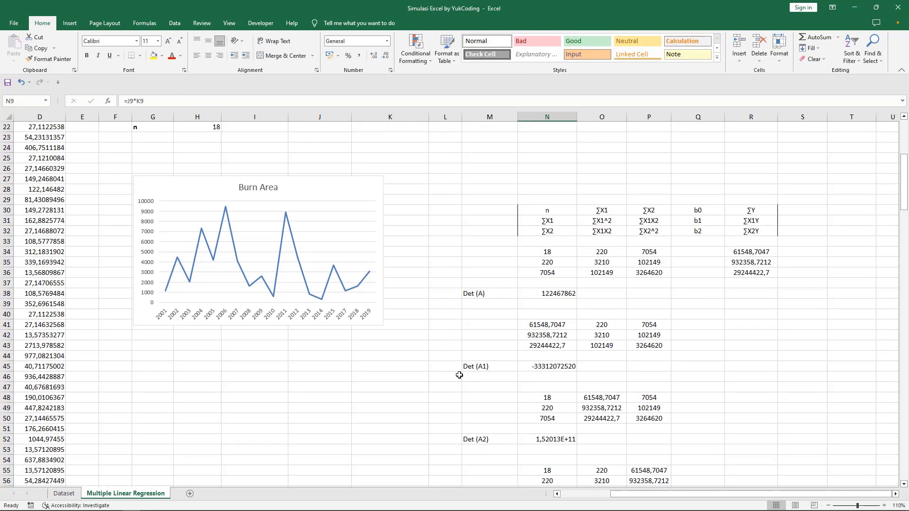
{"action": "scroll", "coordinate": [405, 382], "scroll_direction": "up", "scroll_amount": 2}
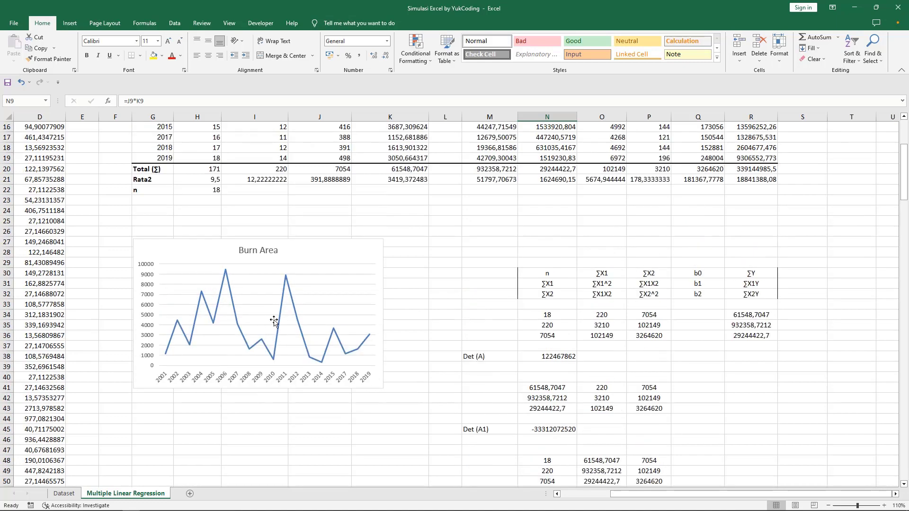
{"action": "scroll", "coordinate": [311, 353], "scroll_direction": "down", "scroll_amount": 8}
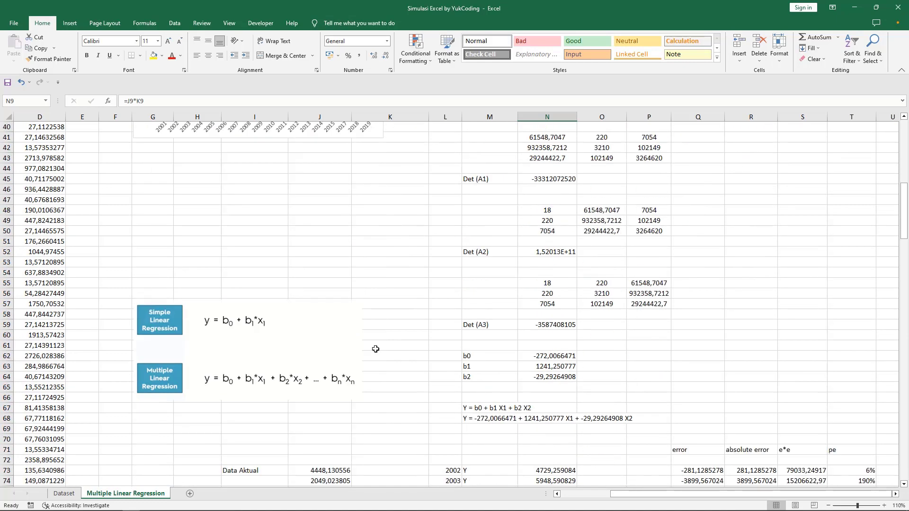
{"action": "scroll", "coordinate": [376, 349], "scroll_direction": "down", "scroll_amount": 1}
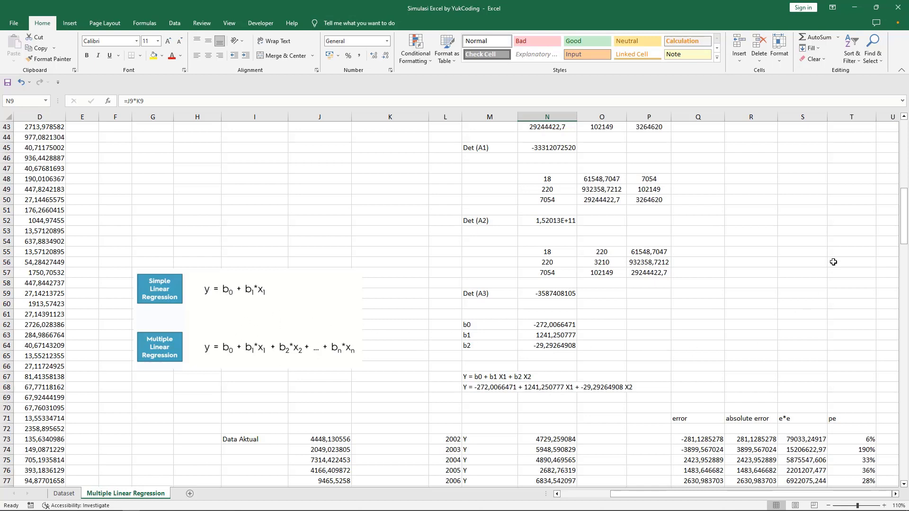
{"action": "left_click_drag", "start_coordinate": [904, 225], "coordinate": [904, 155]}
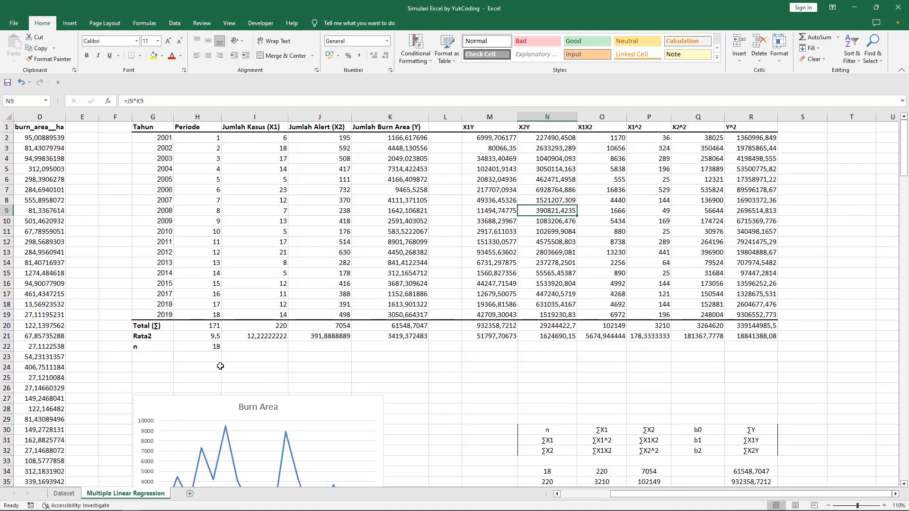
{"action": "scroll", "coordinate": [639, 410], "scroll_direction": "down", "scroll_amount": 1}
{"action": "scroll", "coordinate": [639, 411], "scroll_direction": "down", "scroll_amount": 5}
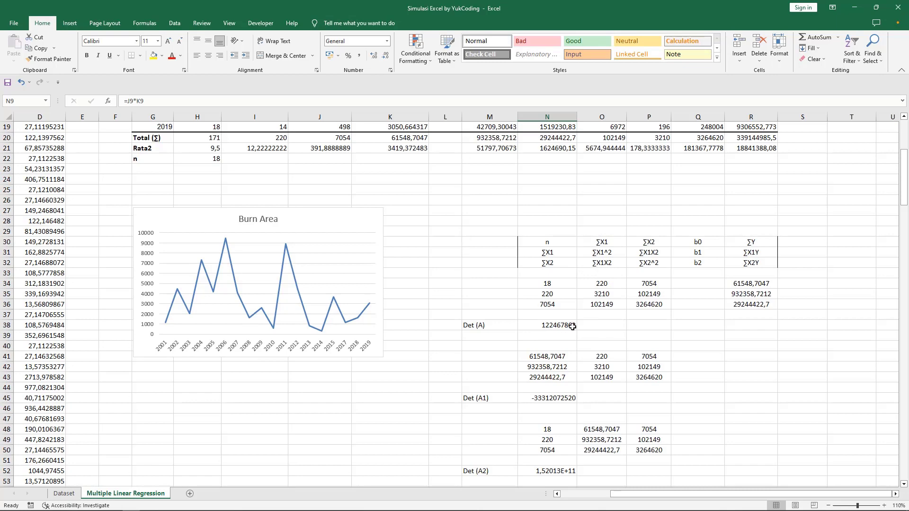
{"action": "scroll", "coordinate": [574, 349], "scroll_direction": "down", "scroll_amount": 3}
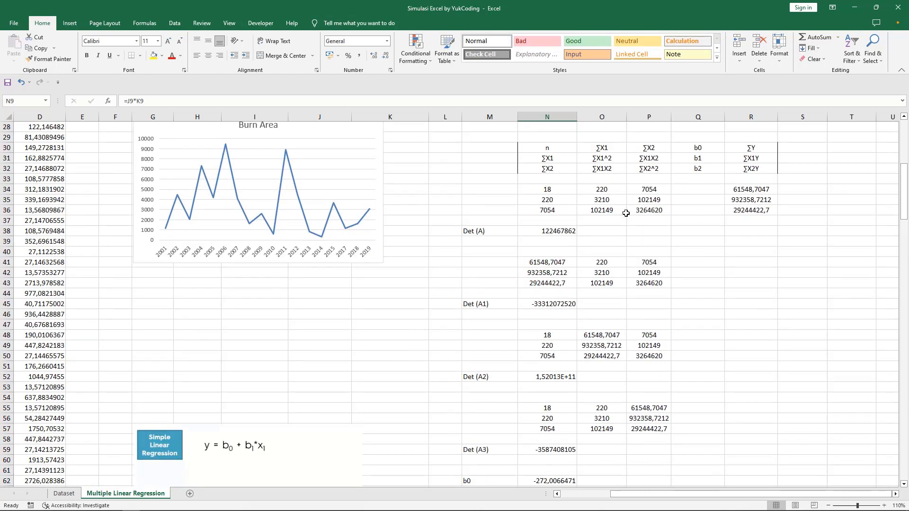
{"action": "left_click", "coordinate": [555, 306]}
{"action": "left_click", "coordinate": [197, 99]}
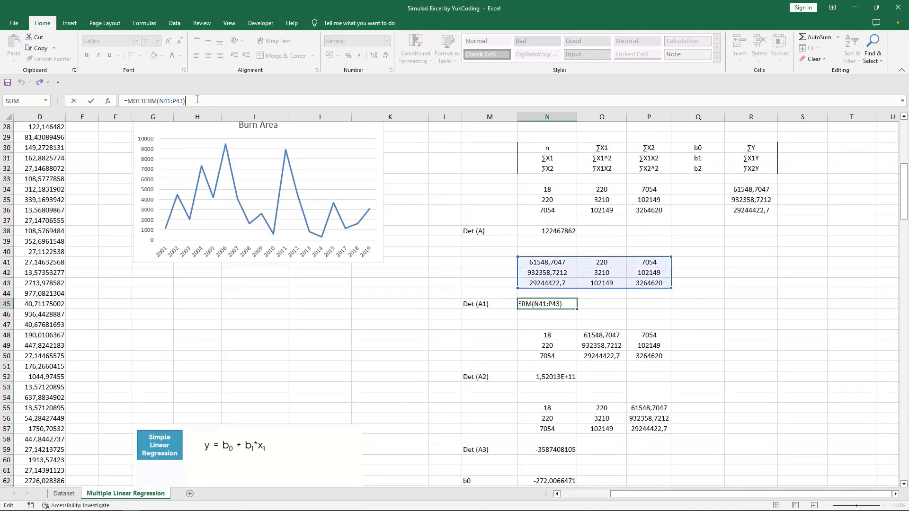
{"action": "key", "text": "Return"}
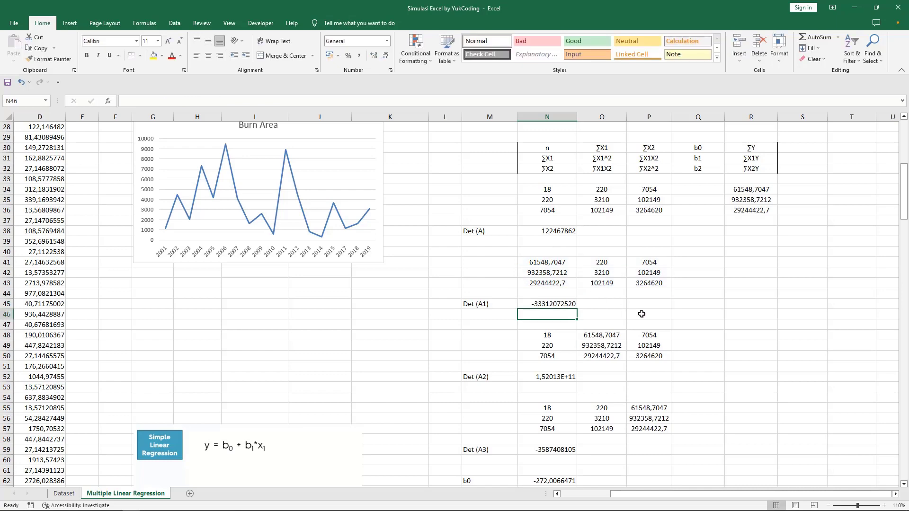
Step: Scroll down to the fitted regression equation in cell M68
{"action": "scroll", "coordinate": [640, 344], "scroll_direction": "down", "scroll_amount": 3}
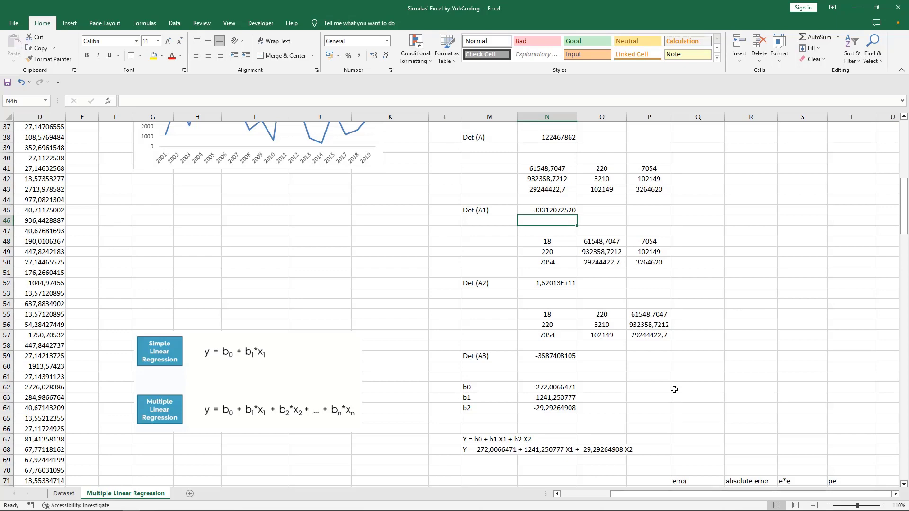
{"action": "scroll", "coordinate": [781, 412], "scroll_direction": "down", "scroll_amount": 5}
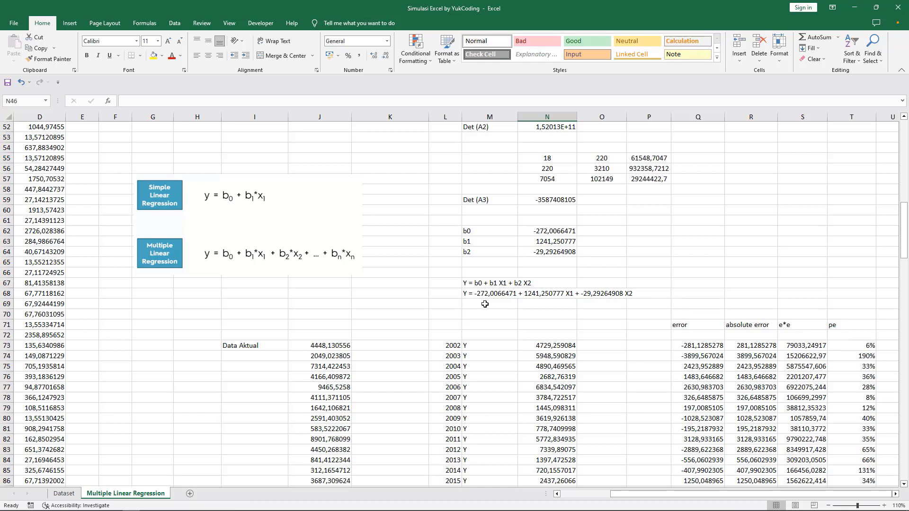
{"action": "left_click", "coordinate": [466, 295]}
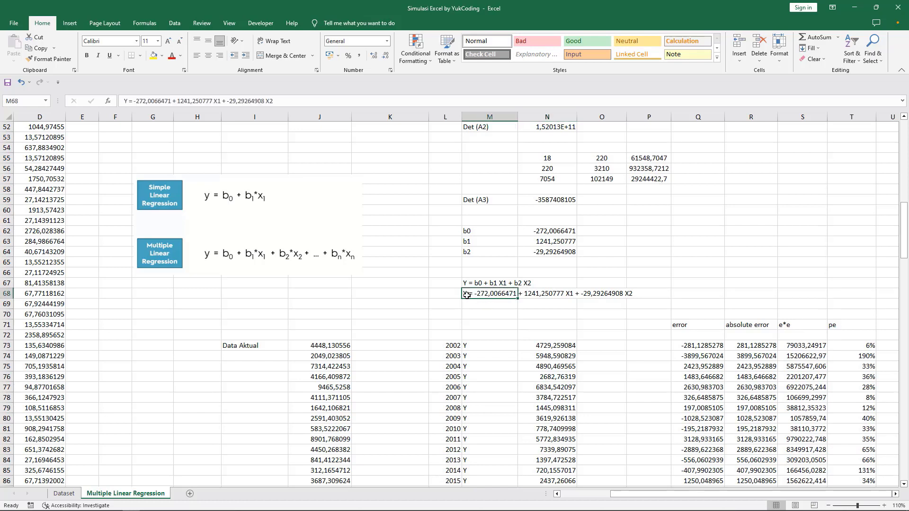
{"action": "scroll", "coordinate": [499, 325], "scroll_direction": "down", "scroll_amount": 3}
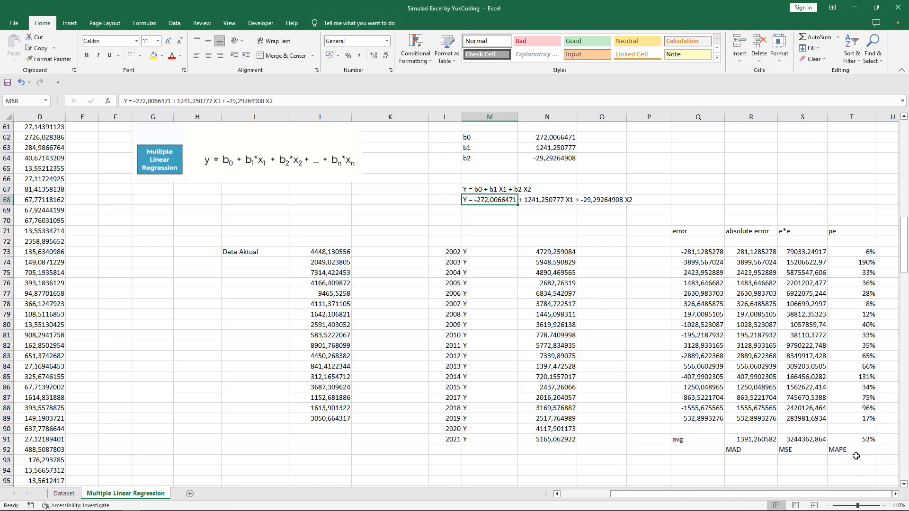
Step: Inspect the Q74 error formula and the MAD 1391,260582, MSE 3244362,864 and MAPE 53% averages
{"action": "left_click", "coordinate": [711, 261]}
{"action": "left_click", "coordinate": [184, 101]}
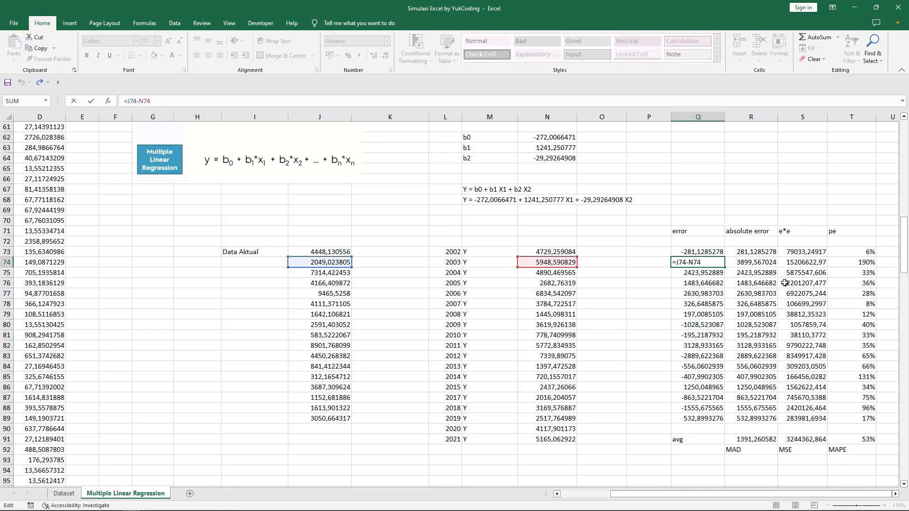
{"action": "key", "text": "Return"}
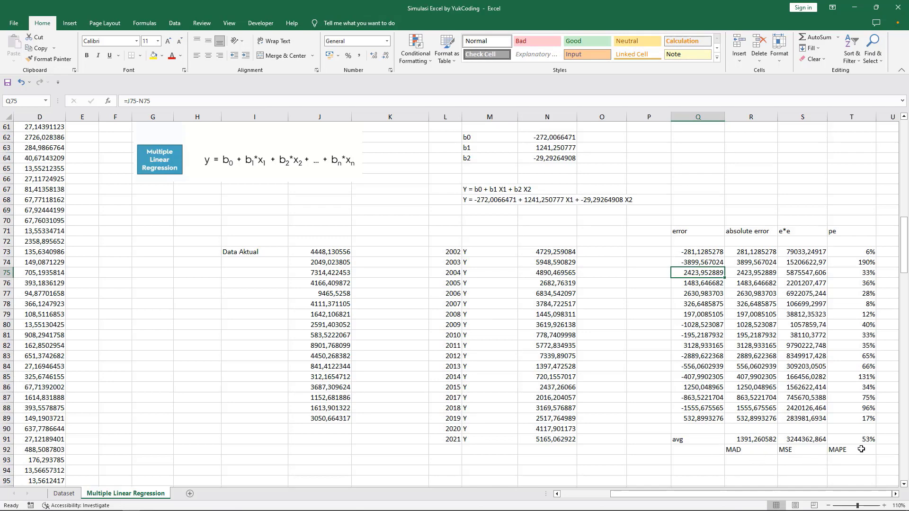
{"action": "scroll", "coordinate": [859, 449], "scroll_direction": "down", "scroll_amount": 2}
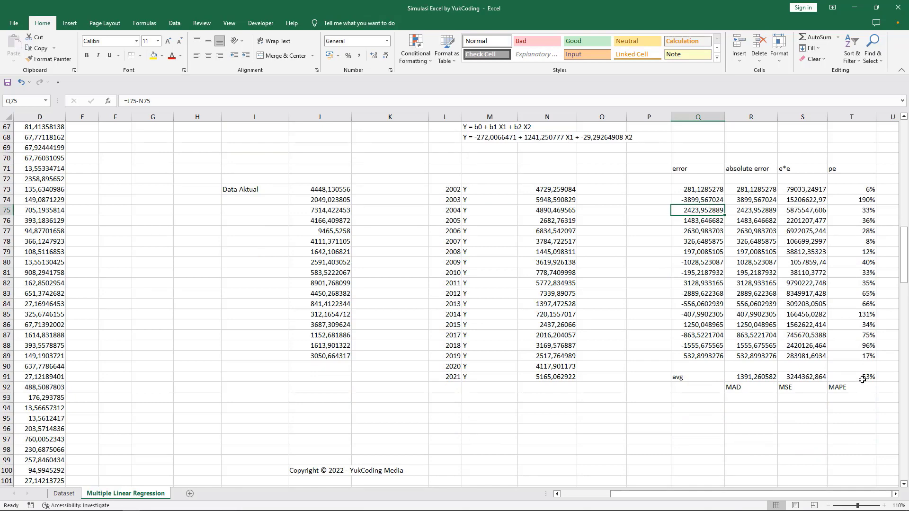
{"action": "key", "text": "alt+Tab"}
{"action": "key", "text": "alt+Tab"}
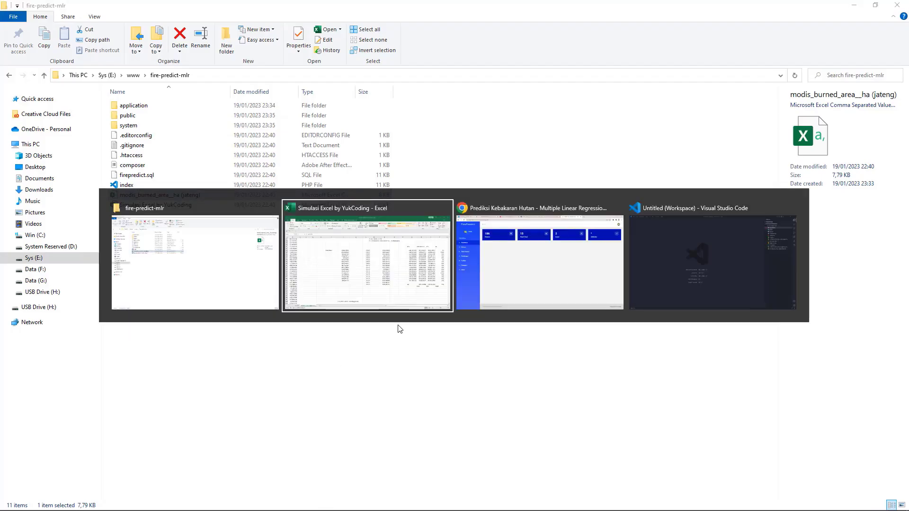
Step: Show FirePredict's Pengujian MAD, MSE and MAPE, then compare against Excel's regression sheet
{"action": "left_click", "coordinate": [57, 273]}
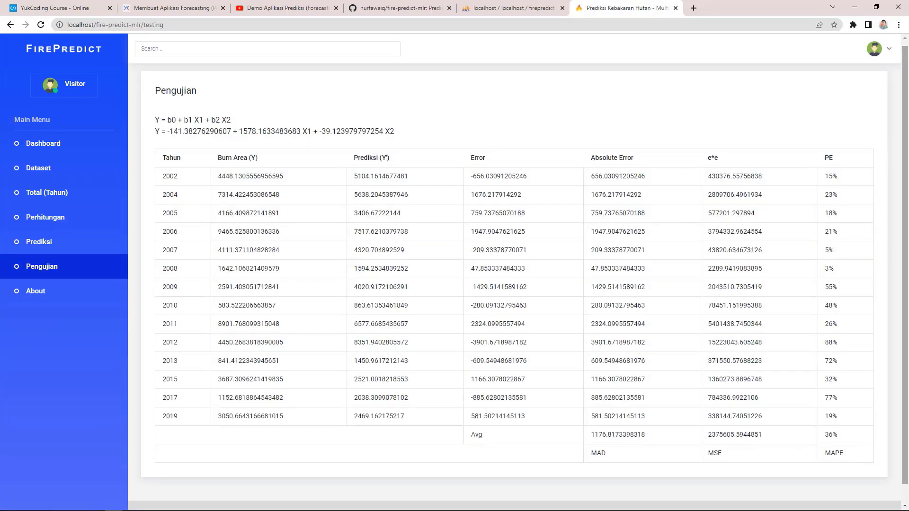
{"action": "scroll", "coordinate": [782, 355], "scroll_direction": "down", "scroll_amount": 1}
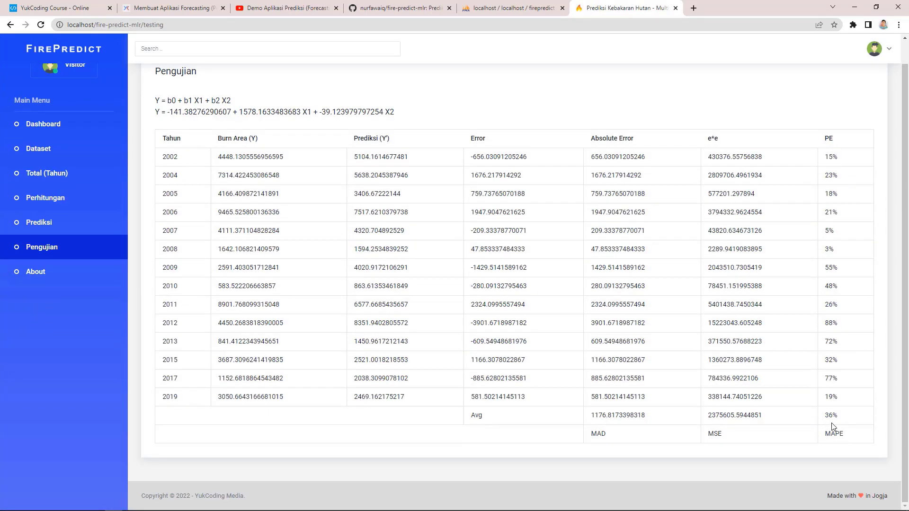
{"action": "key", "text": "alt+Tab"}
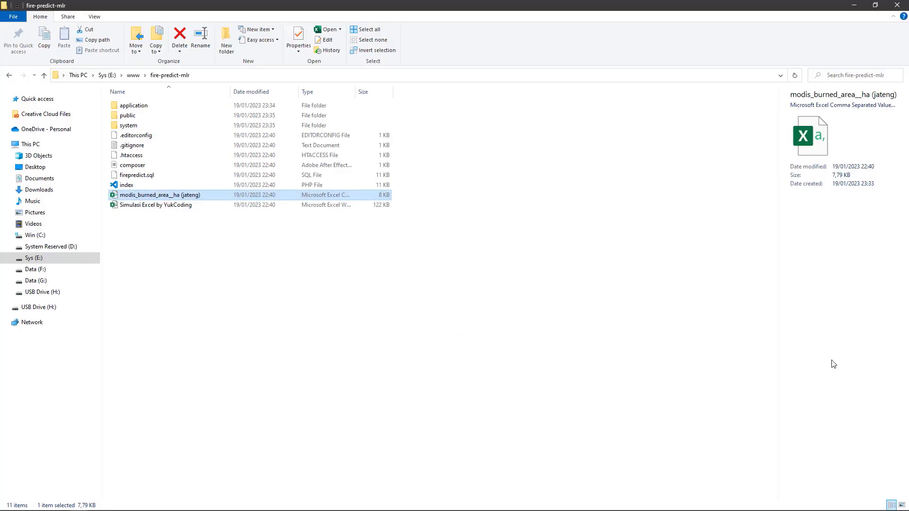
{"action": "key", "text": "alt+Tab"}
{"action": "key", "text": "alt+Tab"}
{"action": "scroll", "coordinate": [740, 385], "scroll_direction": "up", "scroll_amount": 1}
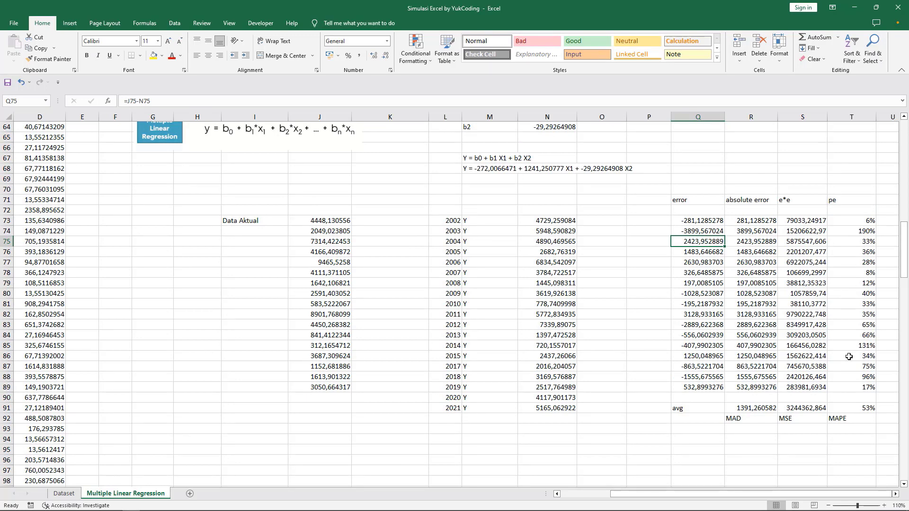
{"action": "left_click_drag", "start_coordinate": [903, 274], "coordinate": [903, 259]}
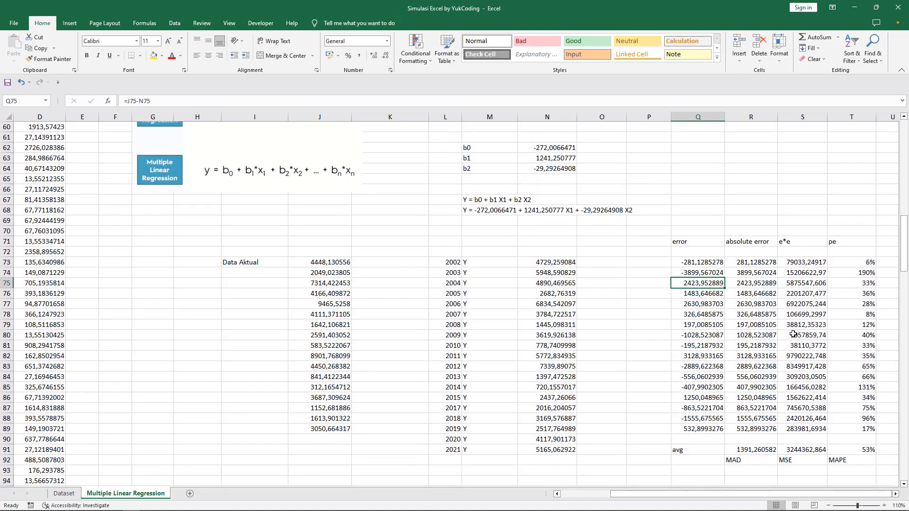
{"action": "left_click_drag", "start_coordinate": [904, 255], "coordinate": [904, 261]}
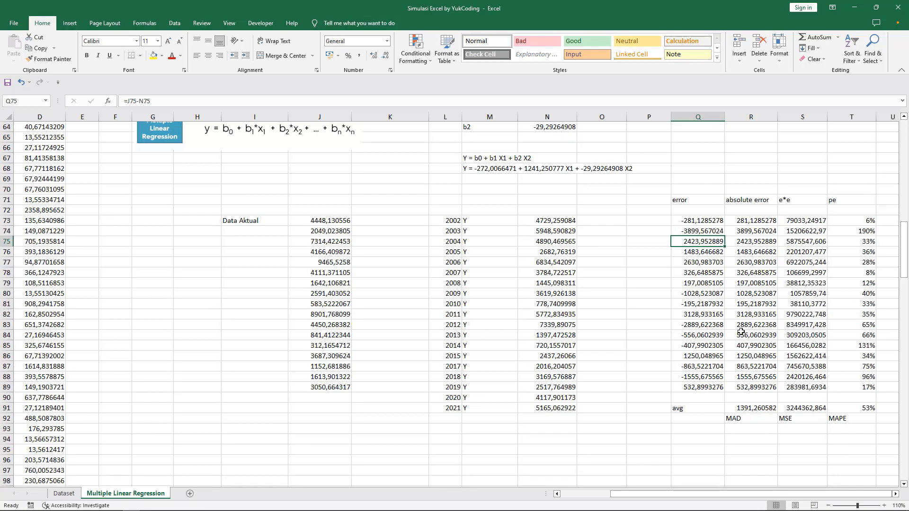
Step: Recheck the Pengujian results, then scroll Excel up to the sums table totalling 171, 220, 7054 and 61548,7047
{"action": "key", "text": "alt+Tab"}
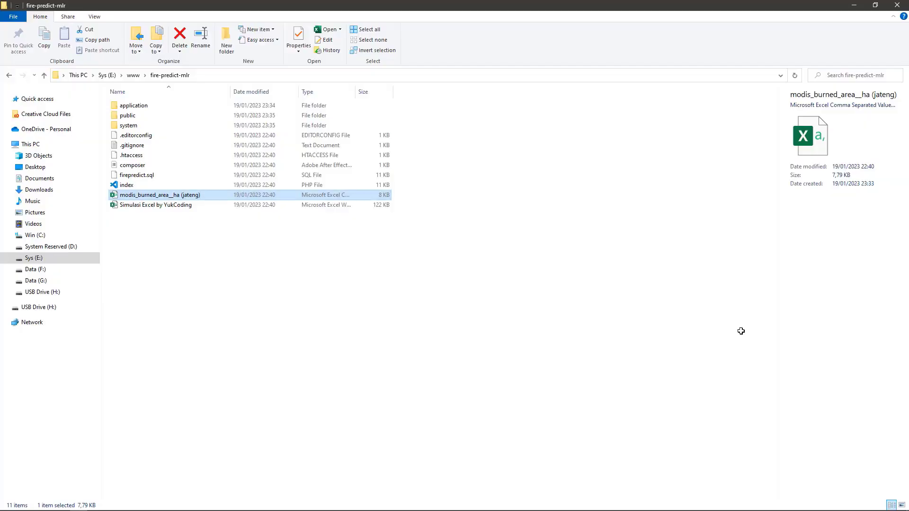
{"action": "key", "text": "alt+Tab"}
{"action": "key", "text": "Tab"}
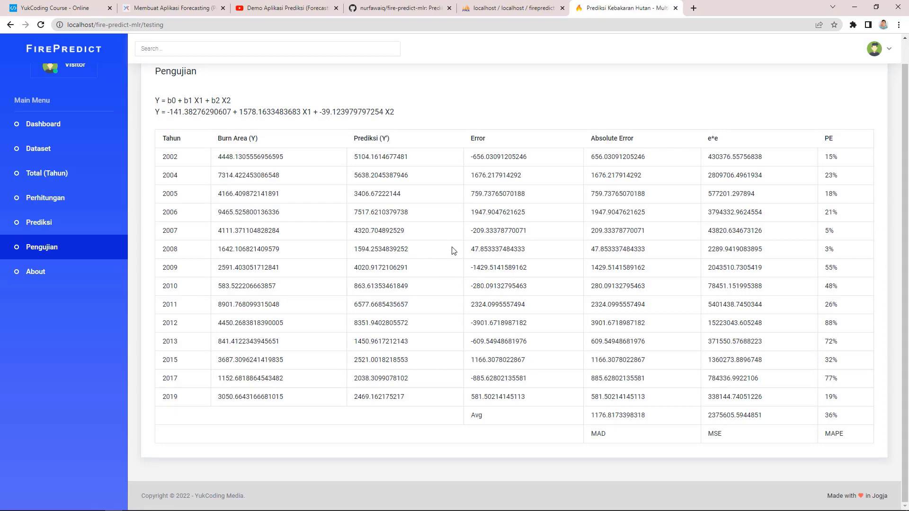
{"action": "key", "text": "alt+Tab"}
{"action": "key", "text": "Tab"}
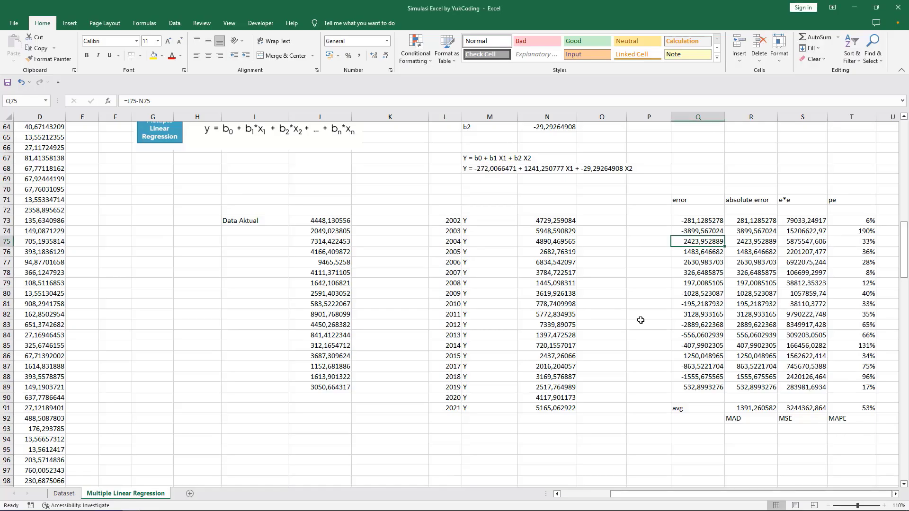
{"action": "left_click_drag", "start_coordinate": [903, 274], "coordinate": [904, 164]}
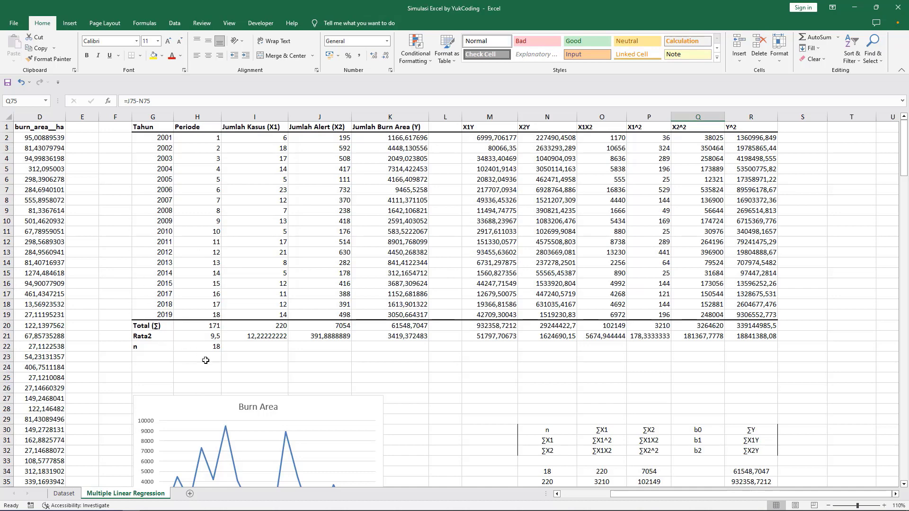
Step: Scroll the regression sheet from the yearly totals through determinants and coefficients to the error table
{"action": "mouse_move", "coordinate": [906, 175]}
{"action": "left_mouse_down"}
{"action": "mouse_move", "coordinate": [901, 293]}
{"action": "mouse_move", "coordinate": [906, 168]}
{"action": "left_mouse_up"}
{"action": "left_click_drag", "start_coordinate": [124, 264], "coordinate": [761, 269]}
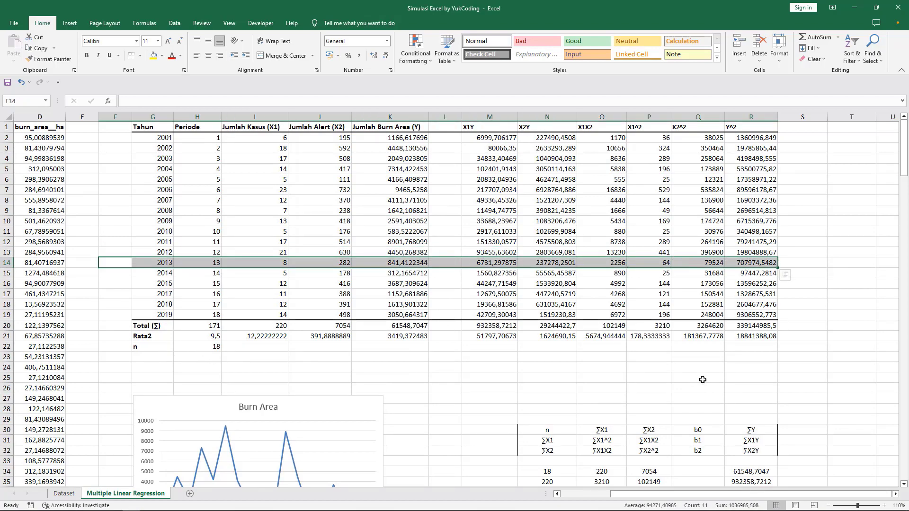
{"action": "scroll", "coordinate": [574, 392], "scroll_direction": "down", "scroll_amount": 7}
{"action": "scroll", "coordinate": [615, 406], "scroll_direction": "down", "scroll_amount": 14}
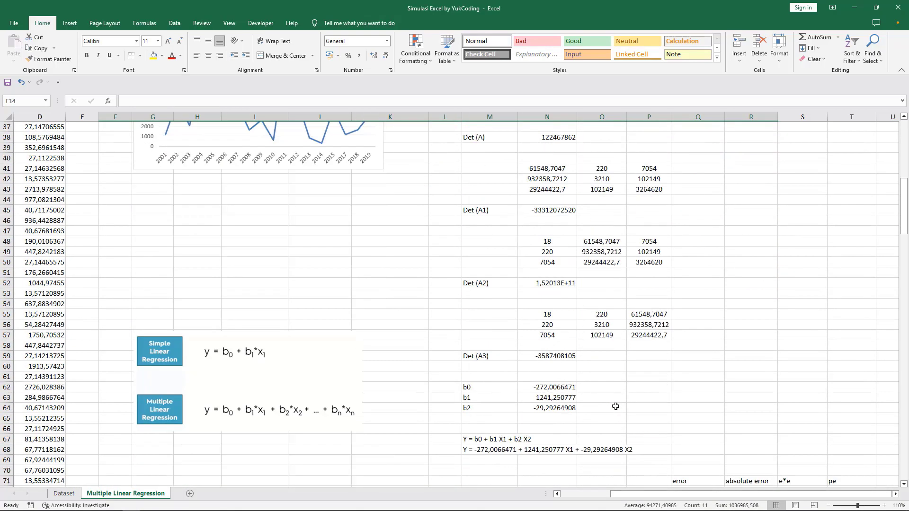
{"action": "scroll", "coordinate": [615, 407], "scroll_direction": "down", "scroll_amount": 4}
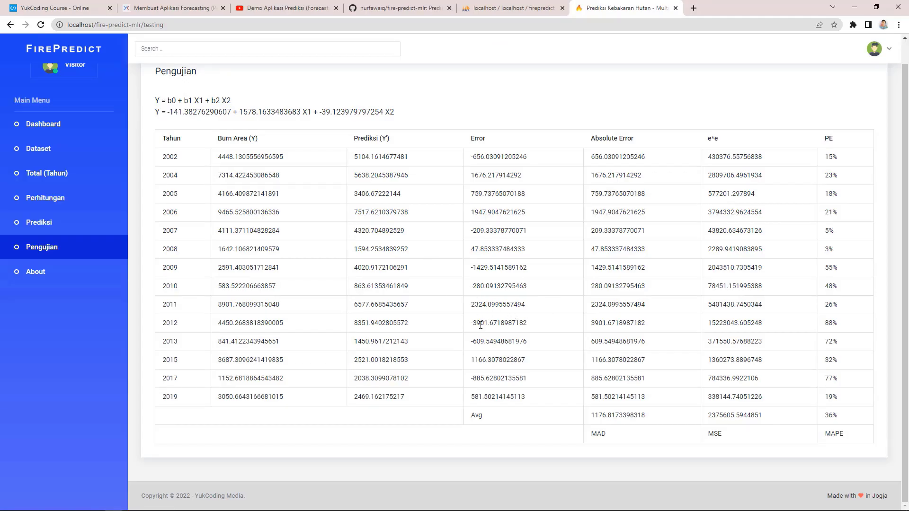
Step: Browse Total (Tahun), Dataset and Dashboard, back out of the login page, then Total, Perhitungan and Prediksi
{"action": "left_click", "coordinate": [73, 176]}
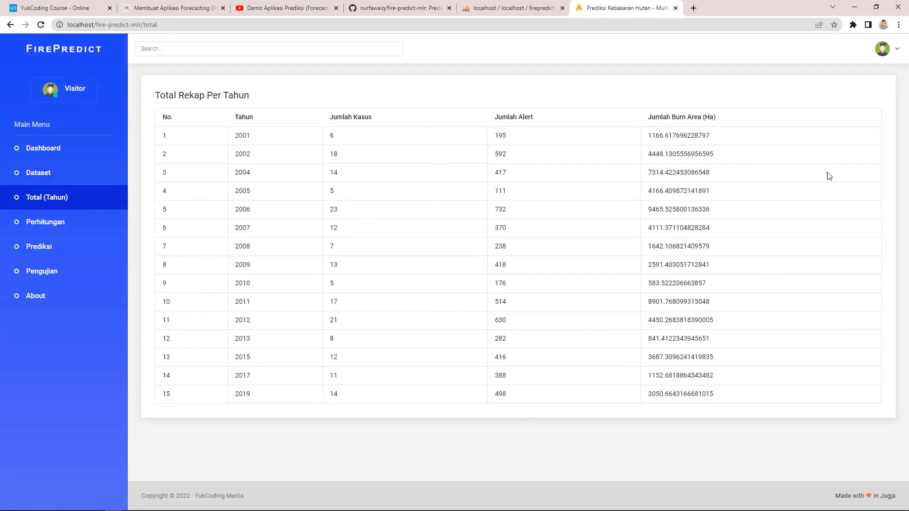
{"action": "left_click", "coordinate": [67, 175]}
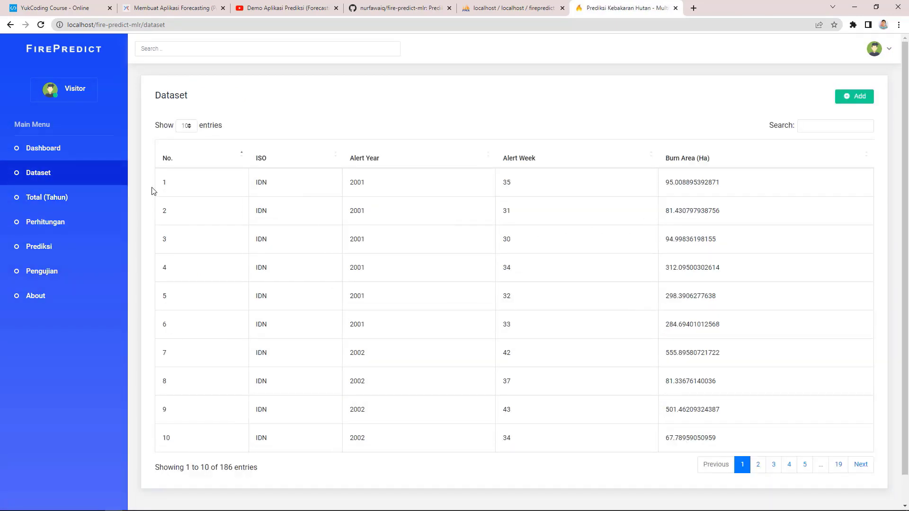
{"action": "left_click", "coordinate": [23, 150]}
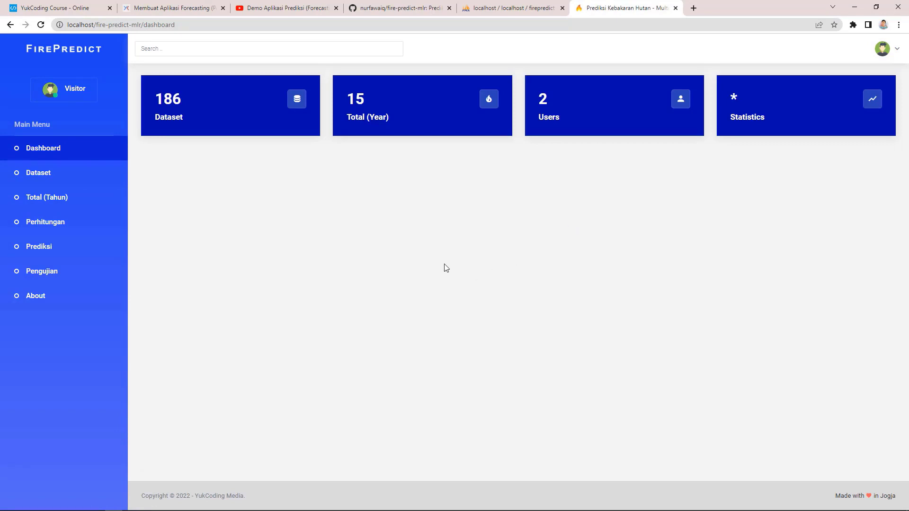
{"action": "left_click", "coordinate": [66, 178]}
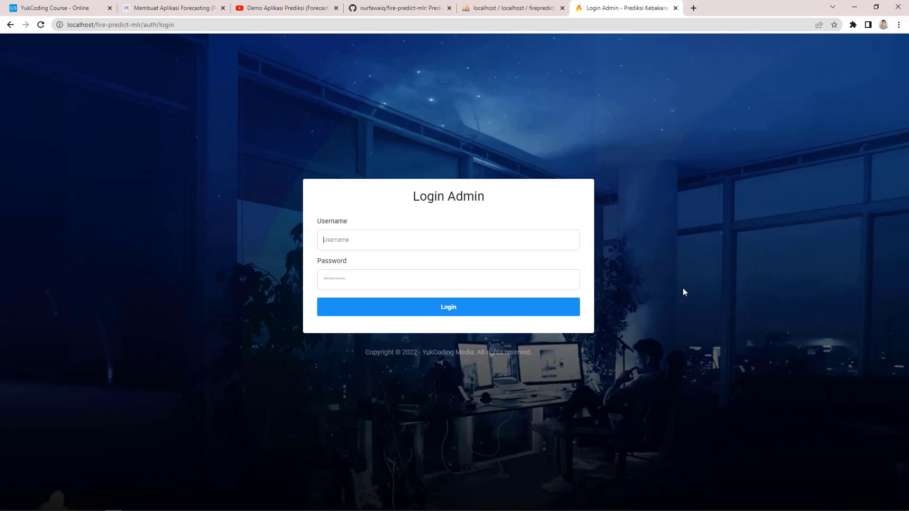
{"action": "left_click", "coordinate": [10, 25]}
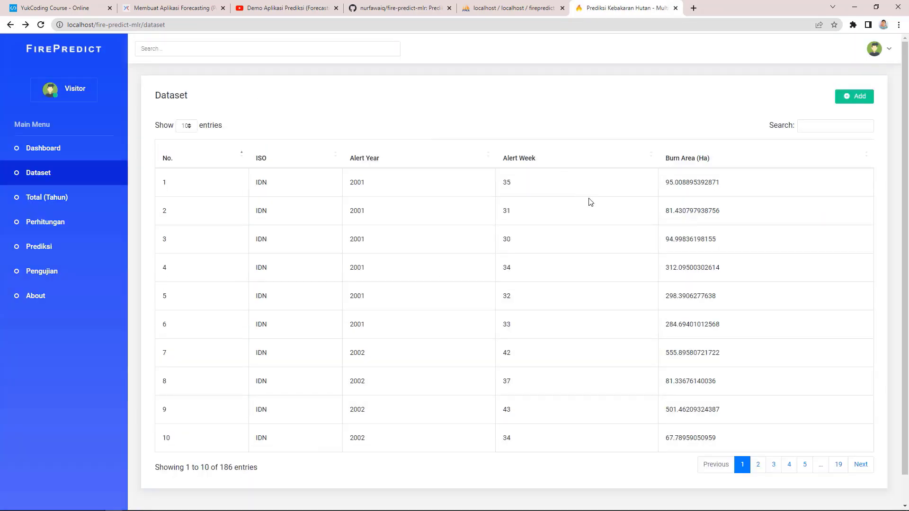
{"action": "left_click", "coordinate": [58, 197]}
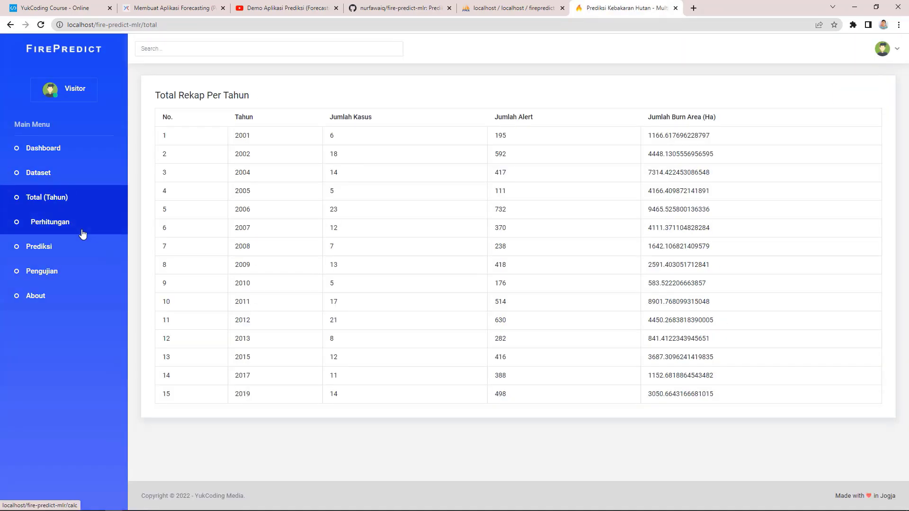
{"action": "left_click", "coordinate": [81, 235]}
{"action": "left_click", "coordinate": [79, 254]}
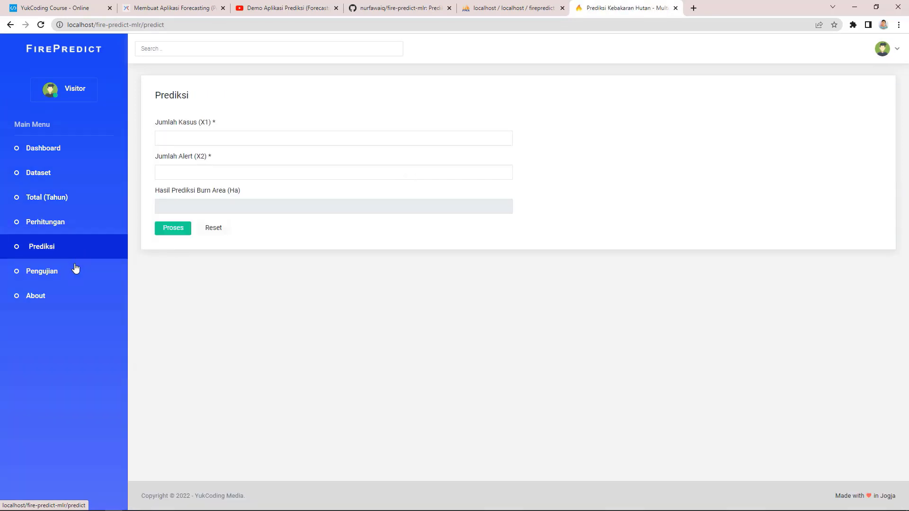
{"action": "left_click", "coordinate": [213, 138]}
{"action": "key", "text": "alt+Tab"}
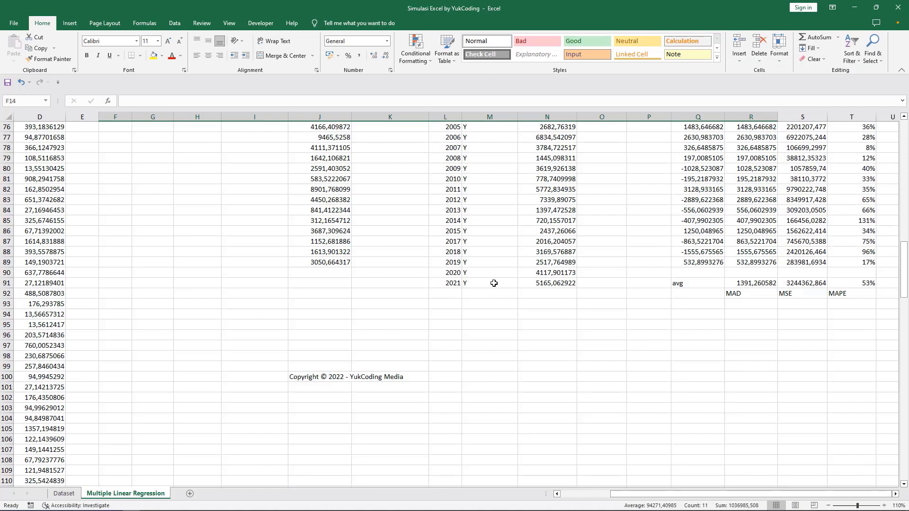
{"action": "left_click", "coordinate": [534, 272]}
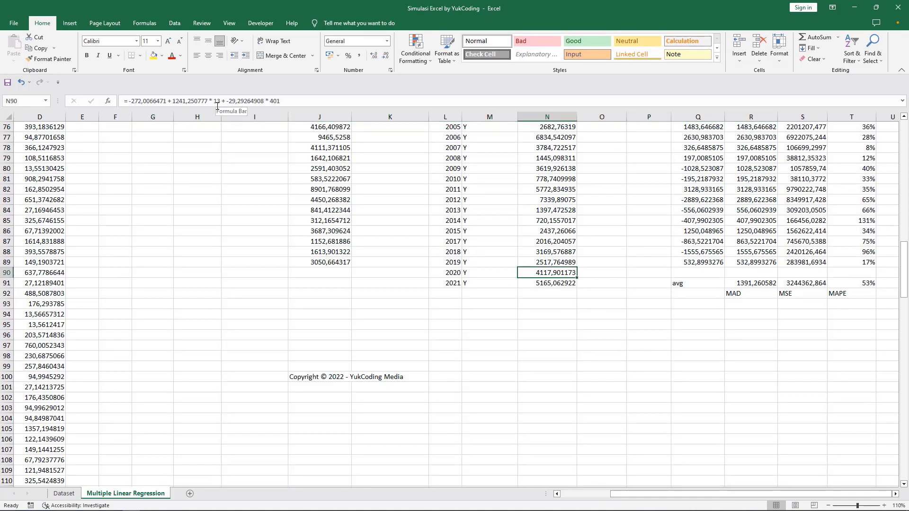
{"action": "key", "text": "alt+Tab"}
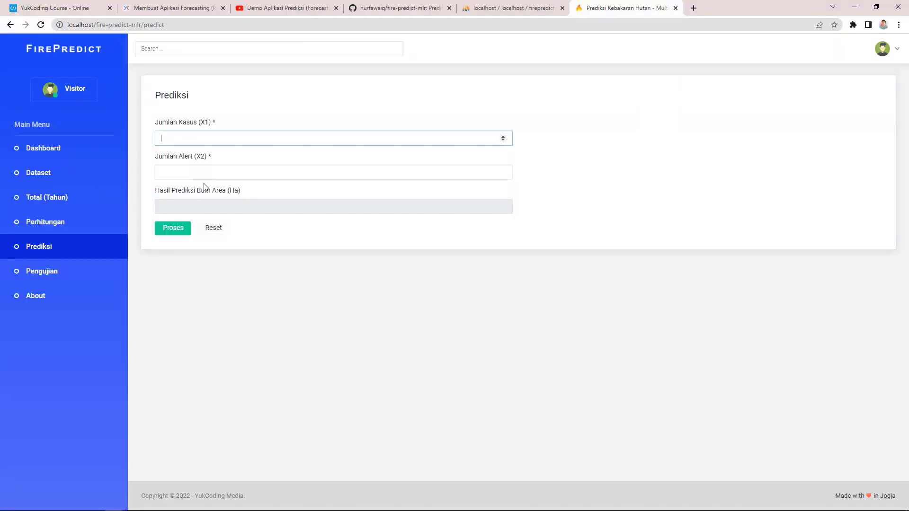
{"action": "left_click", "coordinate": [201, 174]}
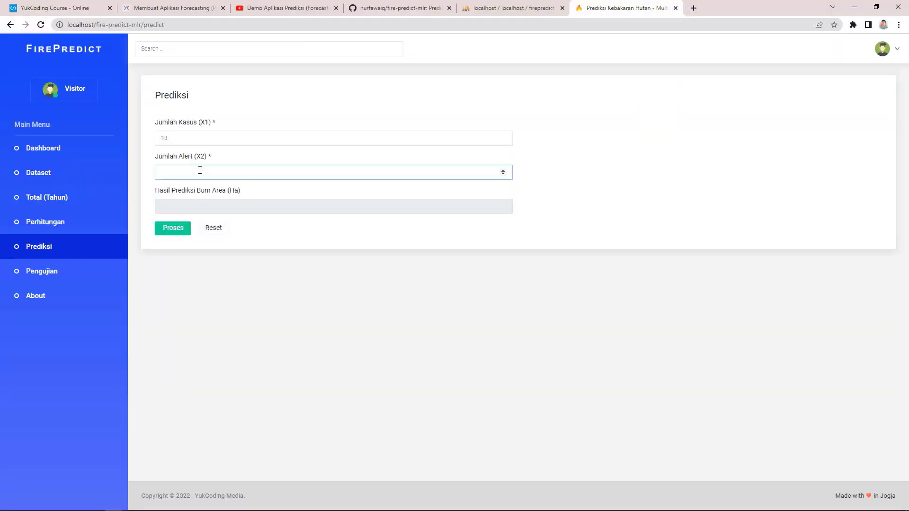
{"action": "left_click", "coordinate": [173, 228]}
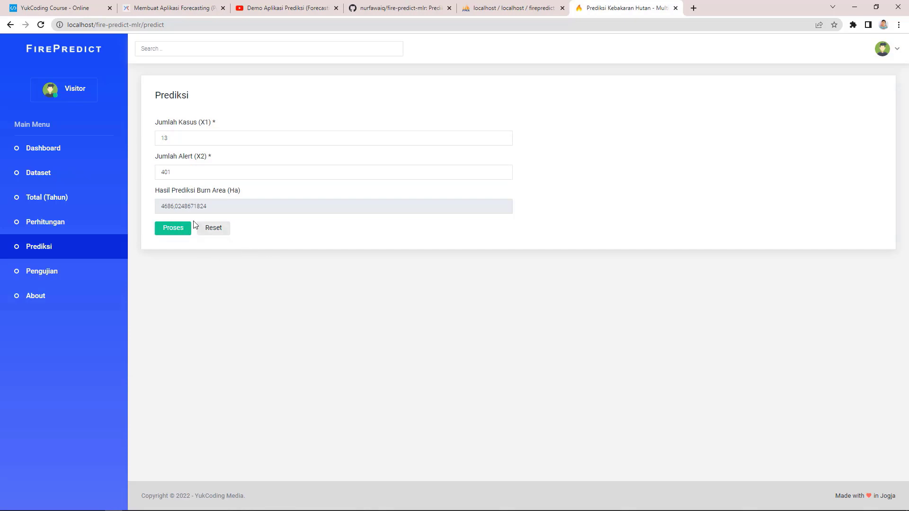
Step: Compare the prediction with Excel's 4117,901173, then go back to the Pengujian page
{"action": "key", "text": "alt+Tab"}
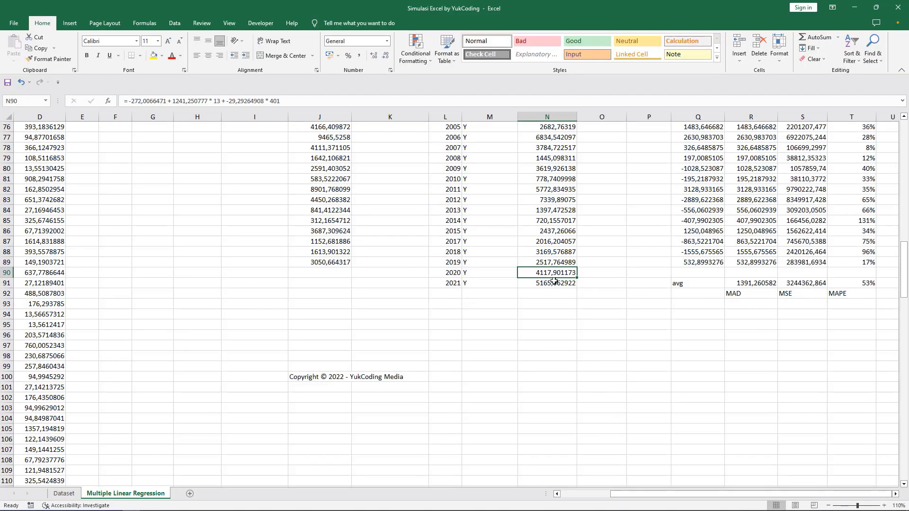
{"action": "scroll", "coordinate": [568, 384], "scroll_direction": "up", "scroll_amount": 4}
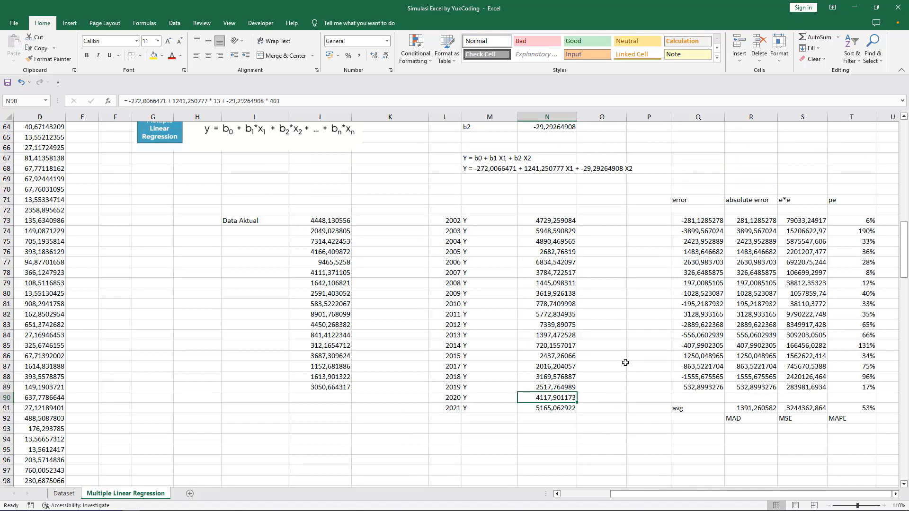
{"action": "key", "text": "alt+Tab"}
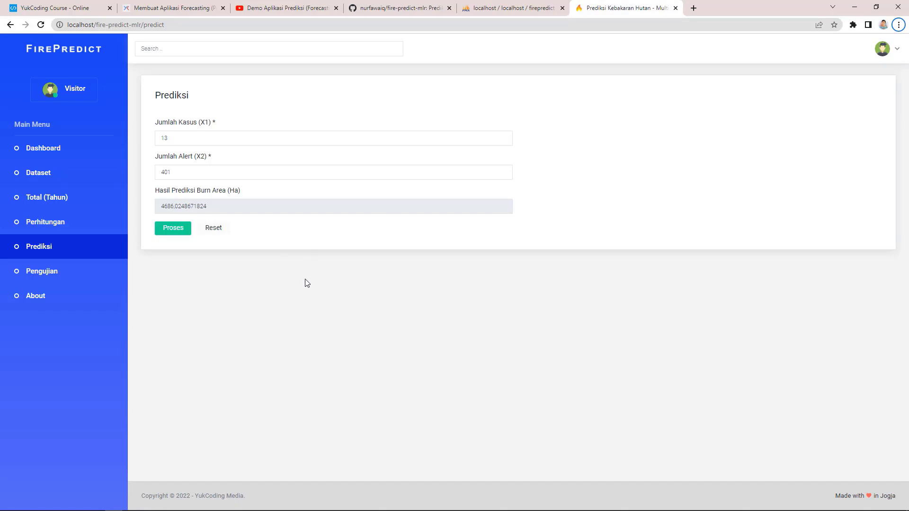
{"action": "key", "text": "alt+Tab"}
{"action": "key", "text": "alt+Tab"}
{"action": "left_click", "coordinate": [96, 276]}
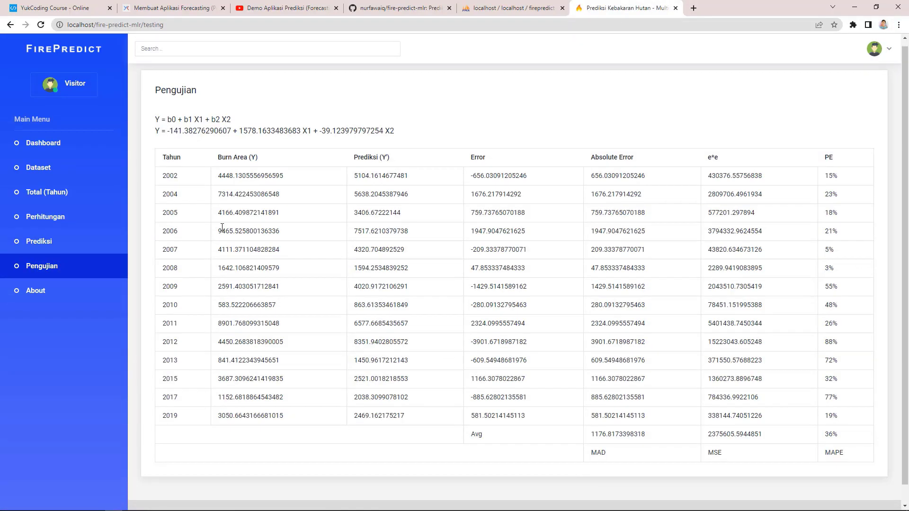
Step: After a look at the About page, sign in with the operator account, declining Chrome's password prompts
{"action": "left_click", "coordinate": [52, 302]}
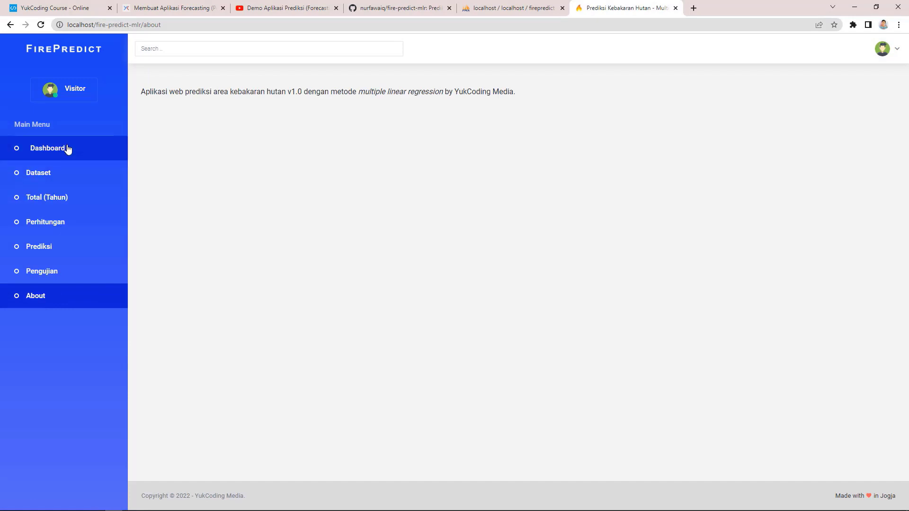
{"action": "left_click", "coordinate": [67, 148]}
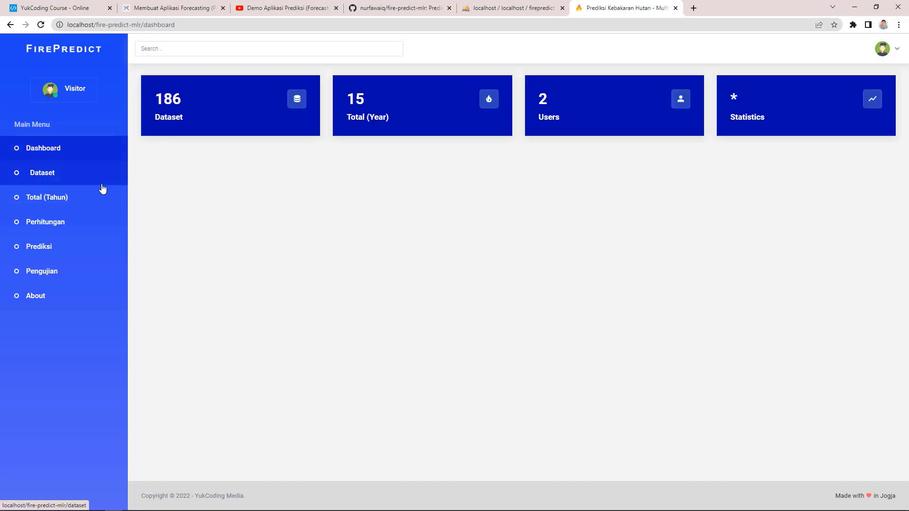
{"action": "left_click", "coordinate": [882, 49]}
{"action": "left_click", "coordinate": [812, 138]}
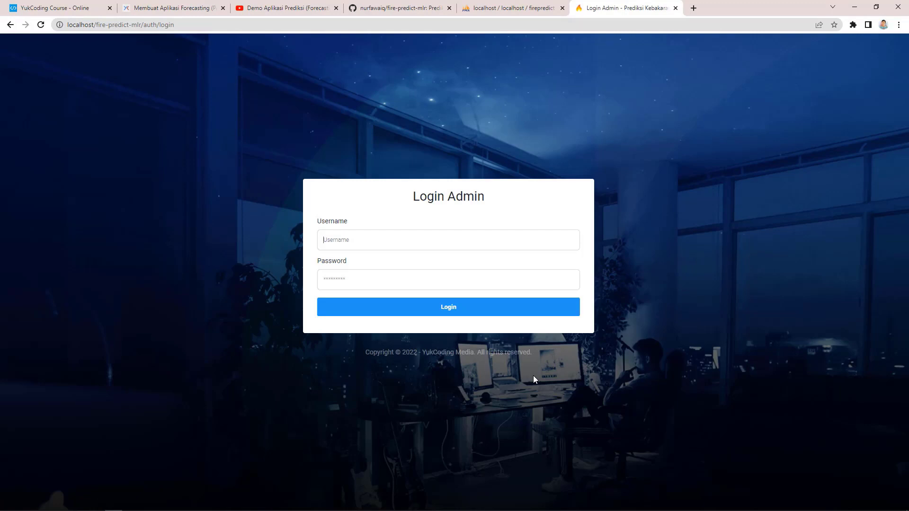
{"action": "type", "text": "o"}
{"action": "key", "text": "Down"}
{"action": "key", "text": "Down"}
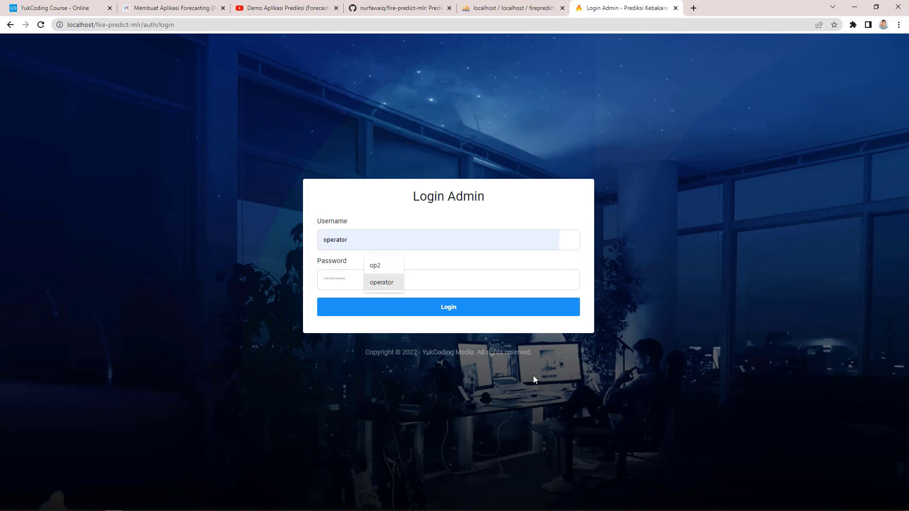
{"action": "key", "text": "Return"}
{"action": "left_click", "coordinate": [401, 280]}
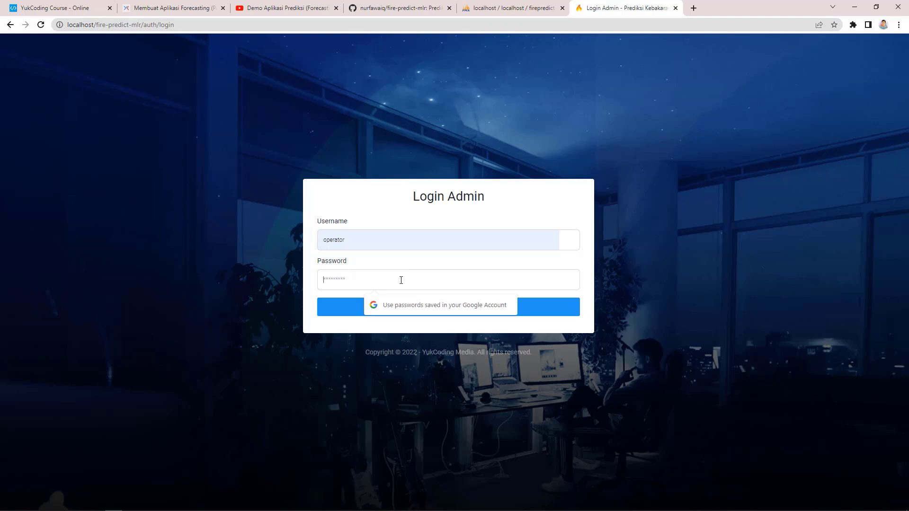
{"action": "type", "text": "ope"}
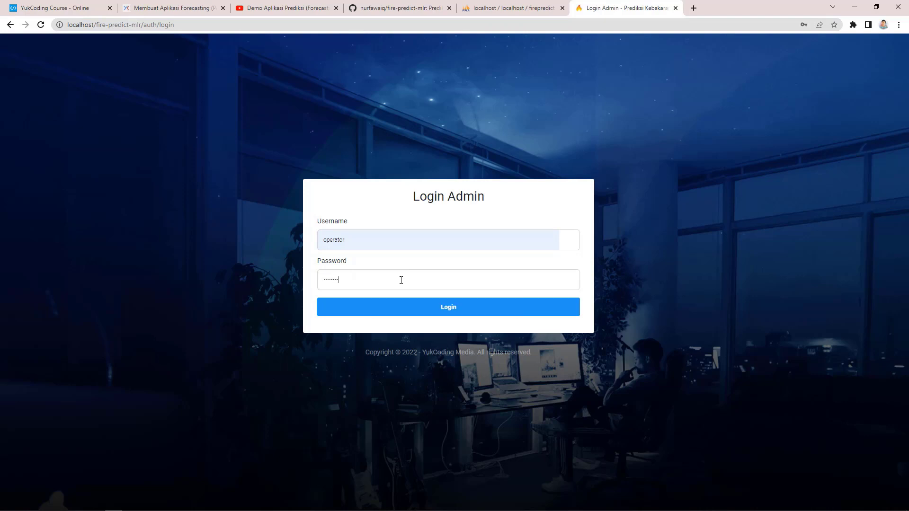
{"action": "type", "text": "rator"}
{"action": "left_click", "coordinate": [395, 307]}
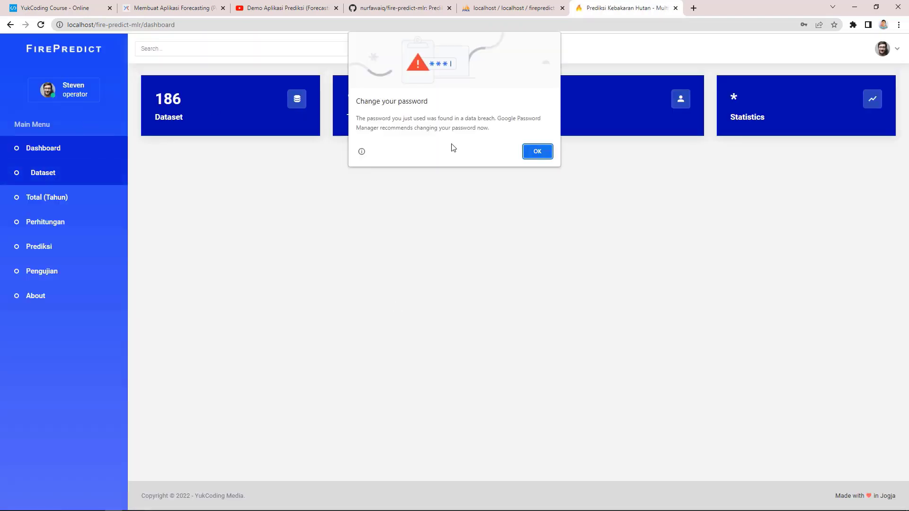
{"action": "left_click", "coordinate": [534, 153]}
{"action": "left_click", "coordinate": [818, 159]}
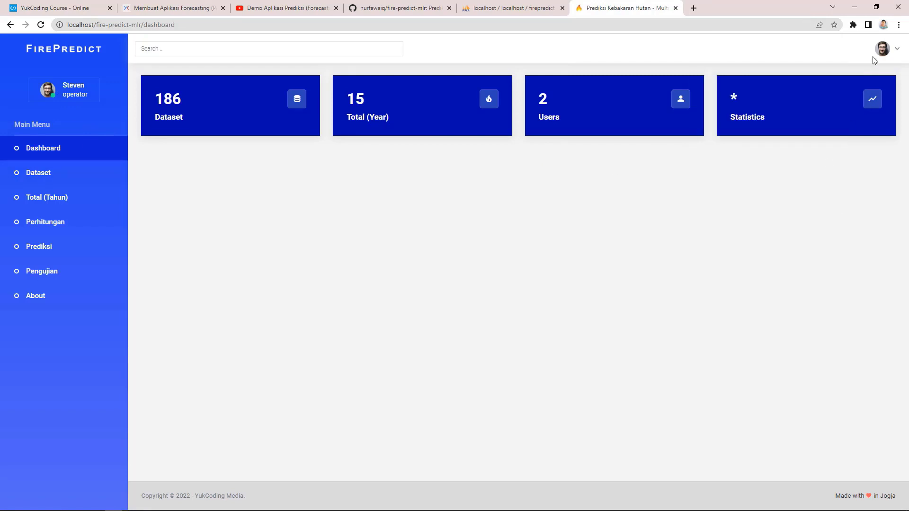
Step: Log out of the operator account and sign in as admin, dismissing the password popups
{"action": "left_click", "coordinate": [881, 50]}
{"action": "left_click", "coordinate": [807, 160]}
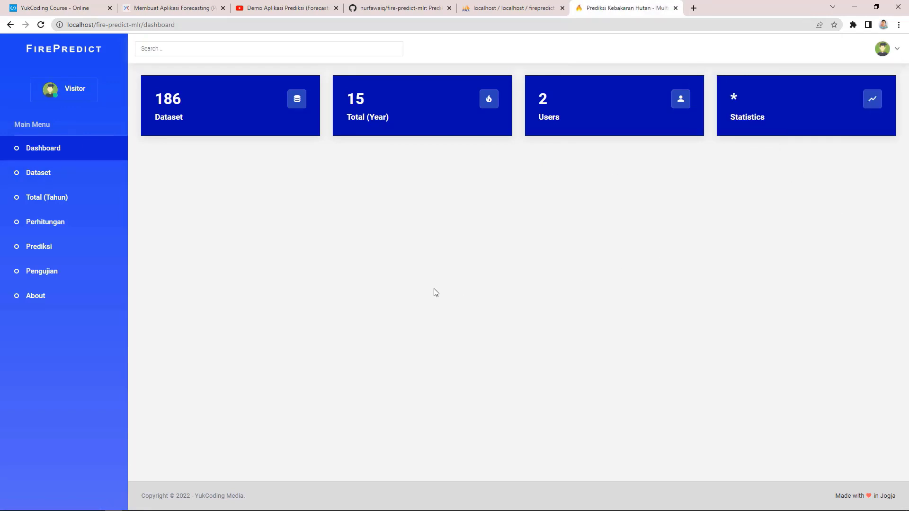
{"action": "left_click", "coordinate": [883, 49]}
{"action": "left_click", "coordinate": [802, 140]}
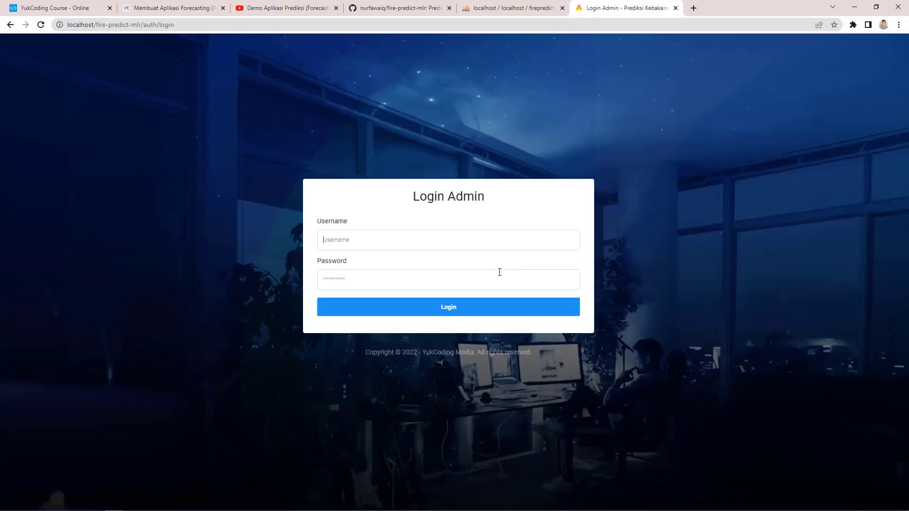
{"action": "type", "text": "admin"}
{"action": "key", "text": "Tab"}
{"action": "type", "text": "admi"}
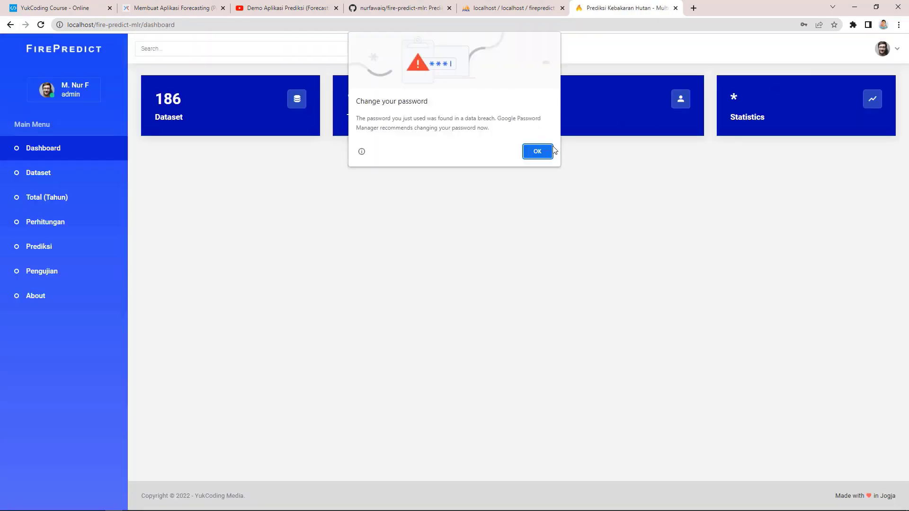
{"action": "left_click", "coordinate": [551, 151]}
{"action": "left_click", "coordinate": [819, 159]}
Step: Log out of admin and attempt to log in as admin again, which fails
{"action": "left_click", "coordinate": [884, 50]}
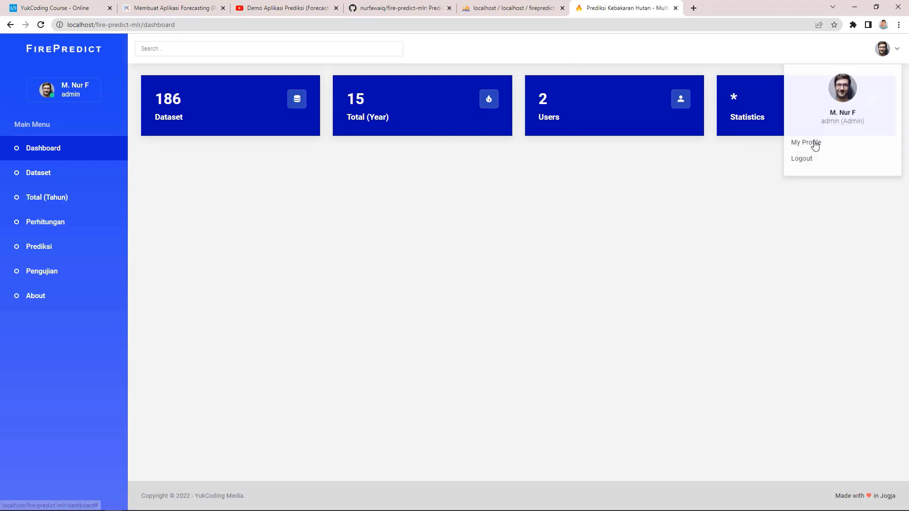
{"action": "left_click", "coordinate": [847, 159]}
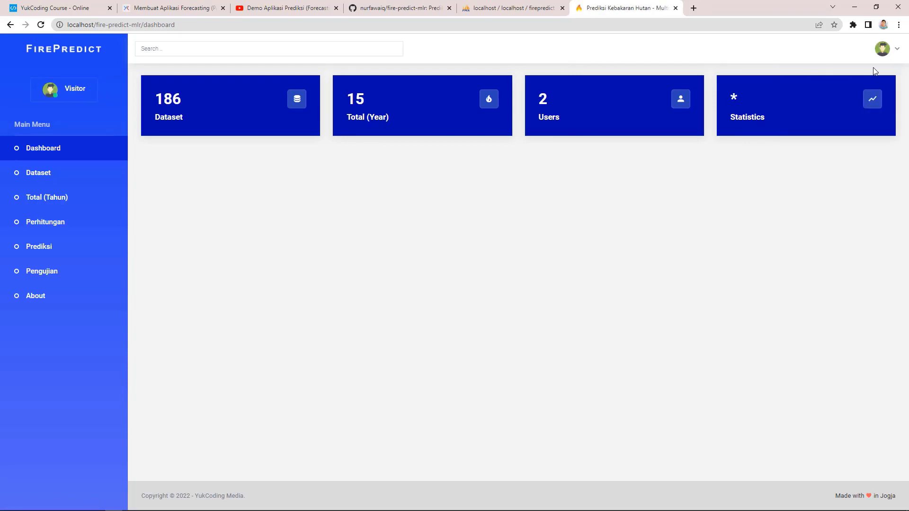
{"action": "left_click", "coordinate": [877, 55]}
{"action": "left_click", "coordinate": [810, 134]}
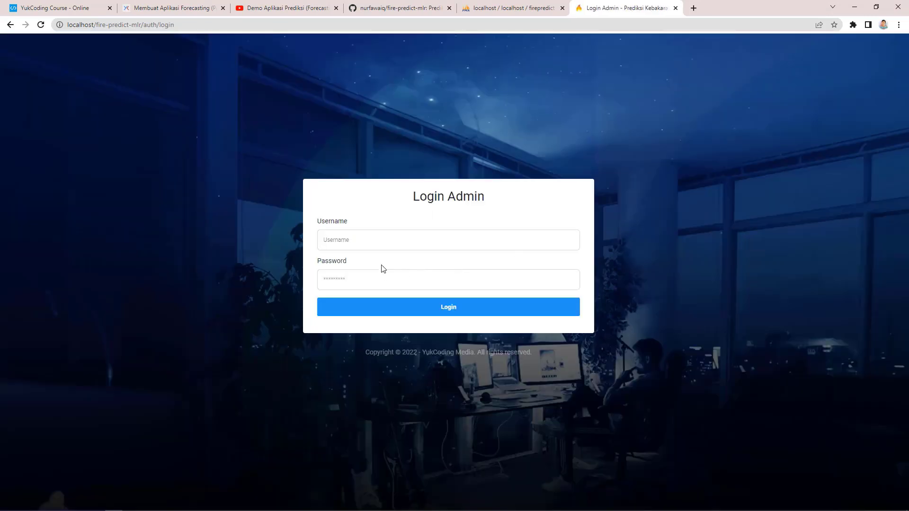
{"action": "type", "text": "ad"}
{"action": "key", "text": "Down"}
{"action": "key", "text": "Return"}
{"action": "key", "text": "Tab"}
{"action": "type", "text": "admin"}
{"action": "key", "text": "Return"}
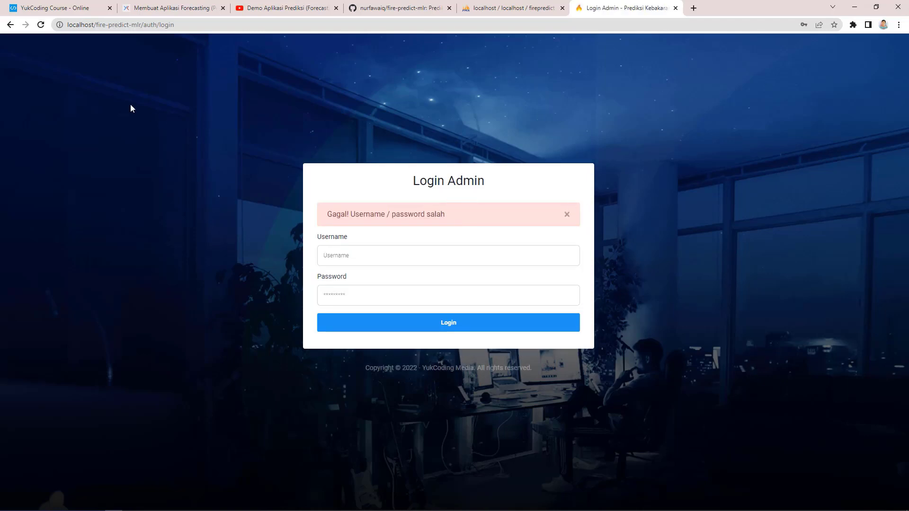
Step: Retry the admin login successfully, decline the password popups, and show the 186-record Dataset table
{"action": "left_click", "coordinate": [41, 25]}
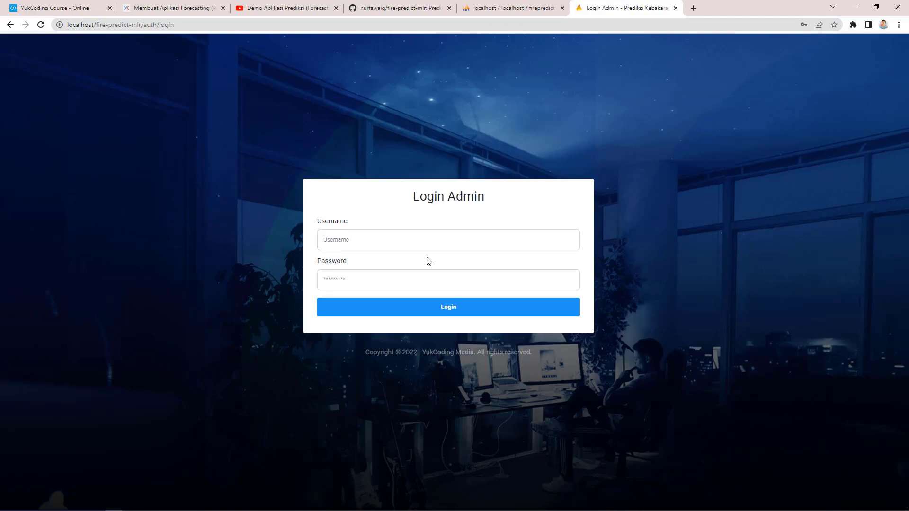
{"action": "type", "text": "ad"}
{"action": "key", "text": "Down"}
{"action": "key", "text": "Return"}
{"action": "key", "text": "Tab"}
{"action": "key", "text": "Return"}
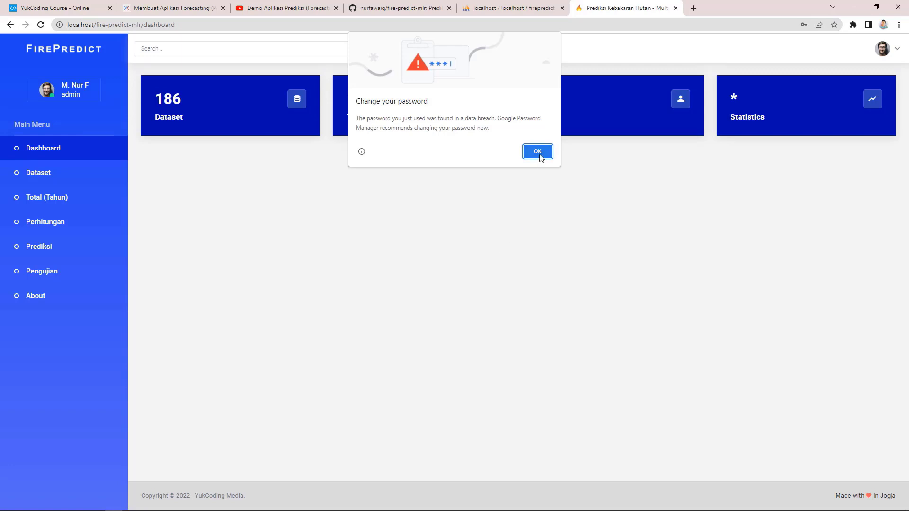
{"action": "left_click", "coordinate": [539, 150]}
{"action": "left_click", "coordinate": [818, 161]}
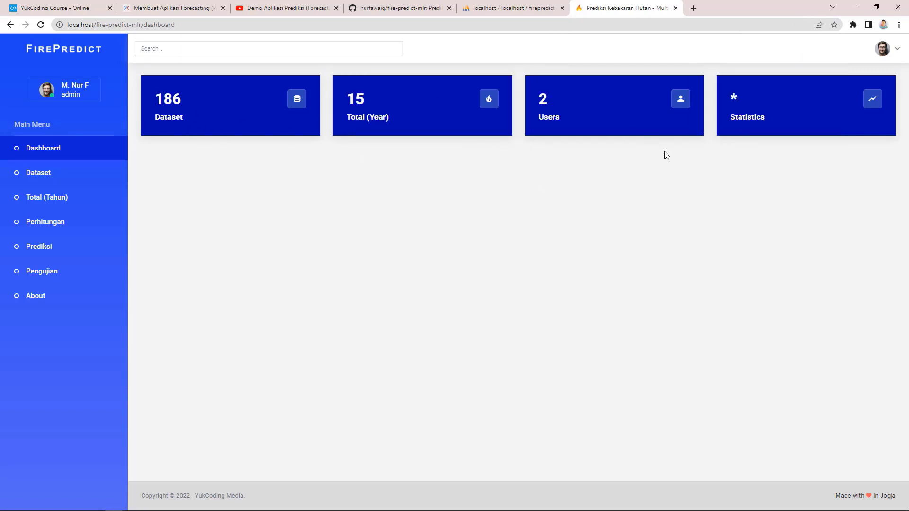
{"action": "left_click", "coordinate": [57, 174]}
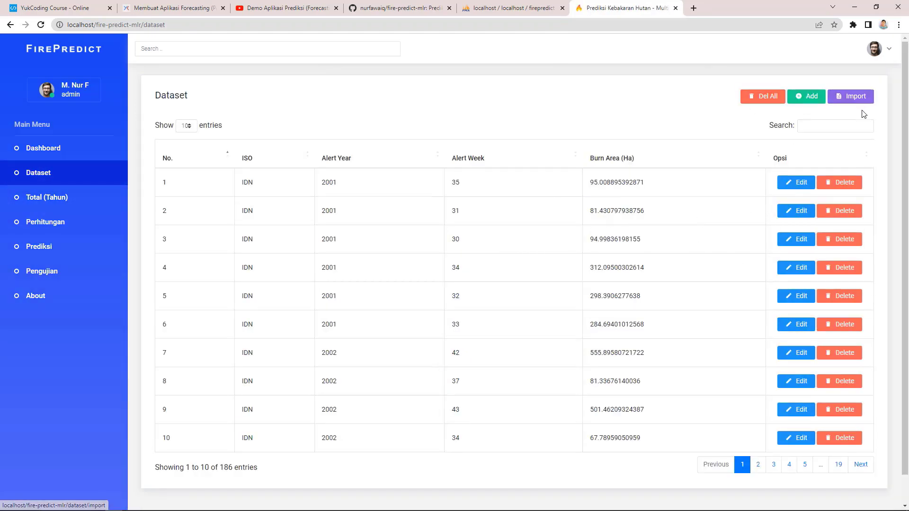
Step: Bring up the Add Dataset form and compare it against Excel's Dataset sheet
{"action": "left_click", "coordinate": [800, 99]}
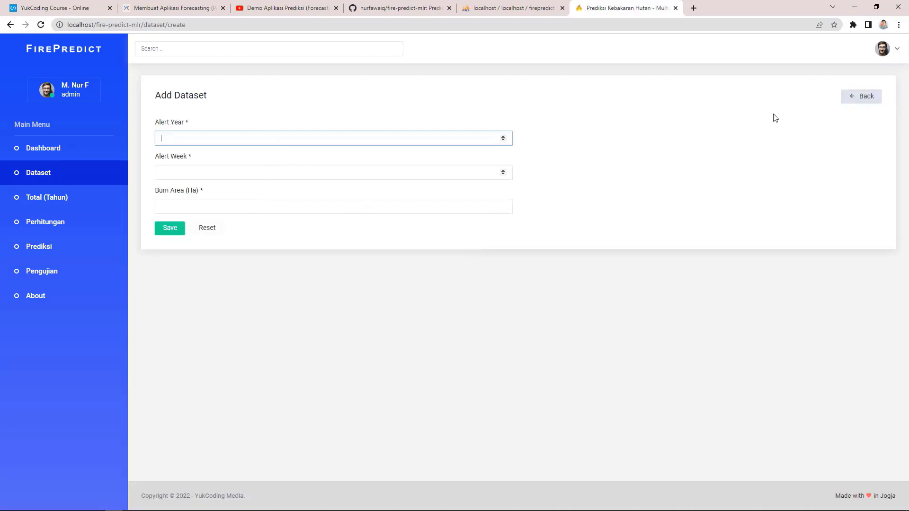
{"action": "key", "text": "alt+Tab"}
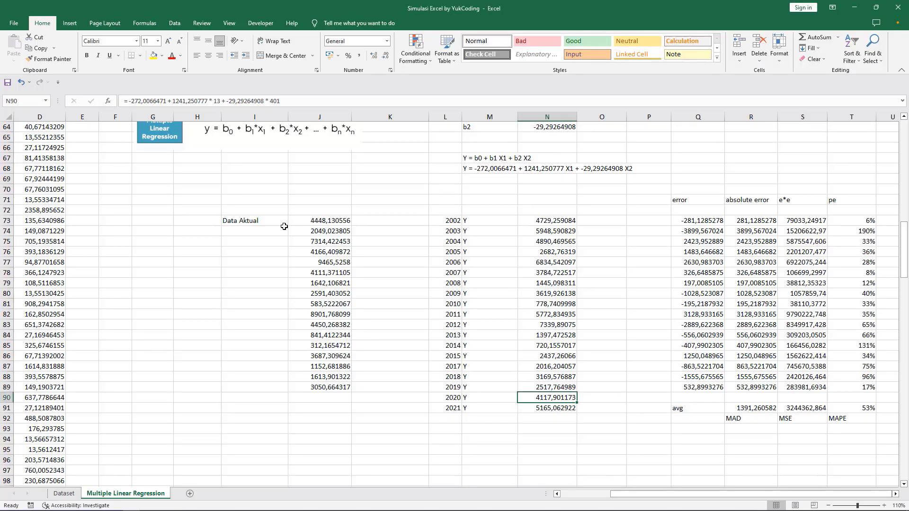
{"action": "scroll", "coordinate": [135, 244], "scroll_direction": "up", "scroll_amount": 3}
{"action": "scroll", "coordinate": [135, 244], "scroll_direction": "up", "scroll_amount": 18}
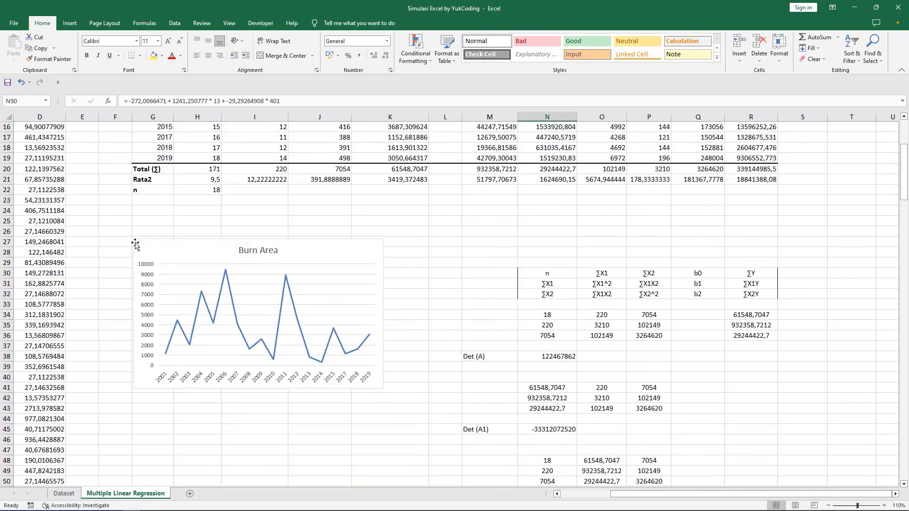
{"action": "left_click", "coordinate": [70, 493]}
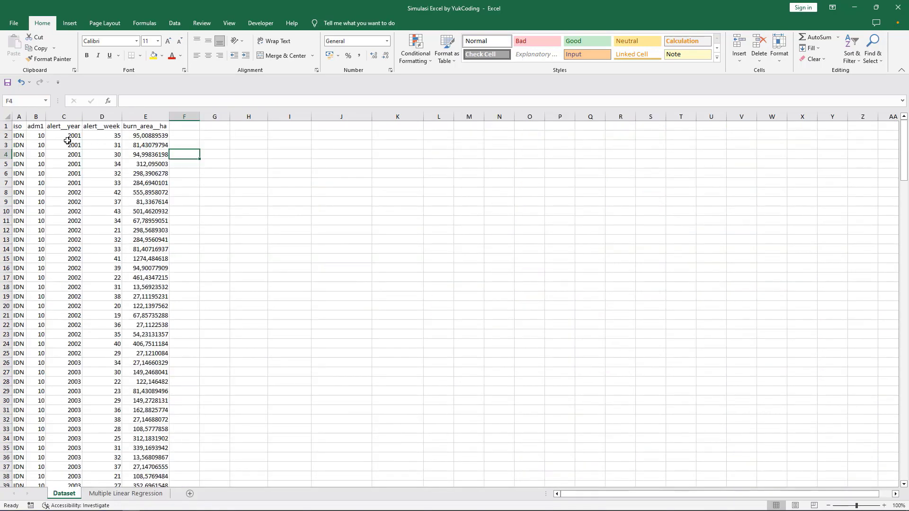
{"action": "key", "text": "alt+Tab"}
{"action": "key", "text": "alt+Tab"}
{"action": "key", "text": "alt+Tab"}
{"action": "key", "text": "alt+Tab"}
{"action": "key", "text": "alt+Tab"}
Step: Preview record 1's edit form without saving, then go to the CSV Import Dataset page
{"action": "left_click", "coordinate": [859, 98]}
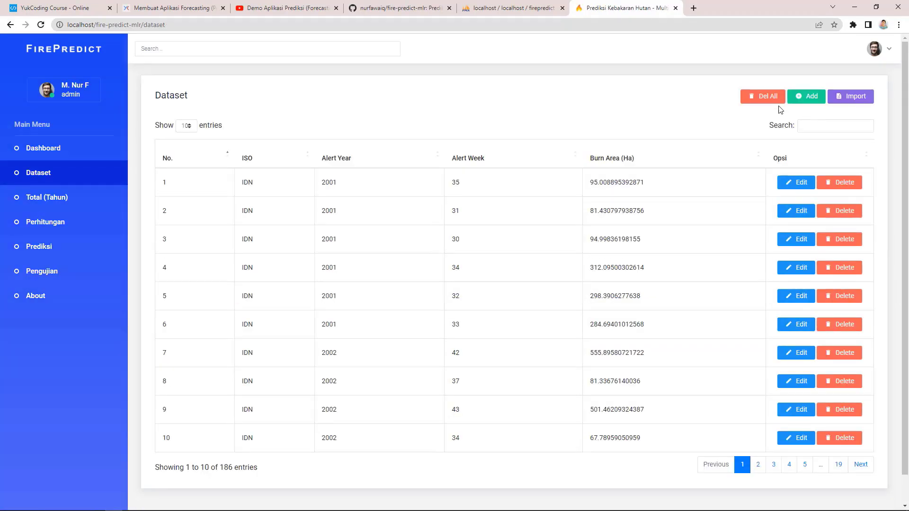
{"action": "left_click", "coordinate": [800, 187]}
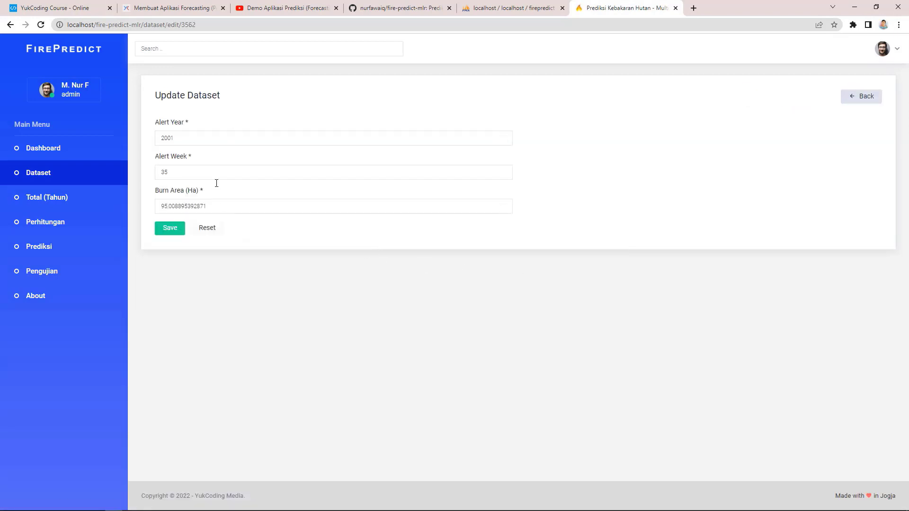
{"action": "left_click", "coordinate": [858, 96]}
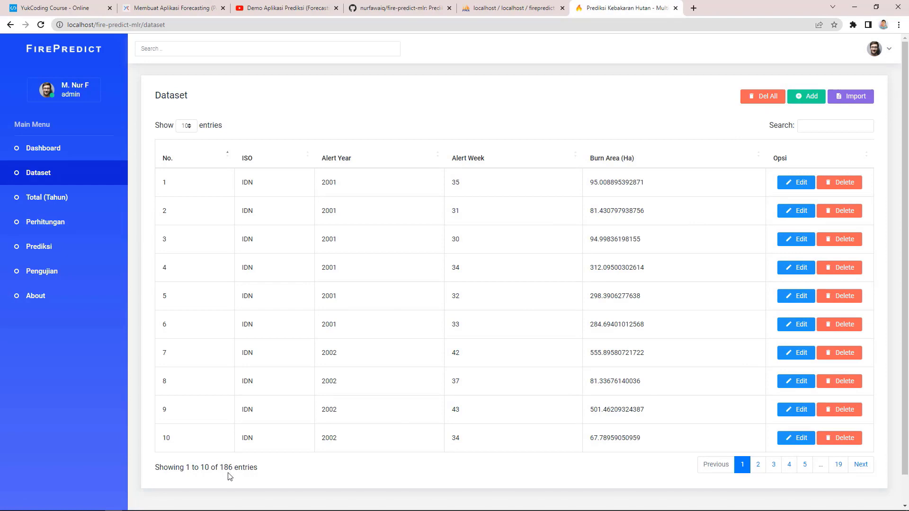
{"action": "left_click", "coordinate": [853, 96]}
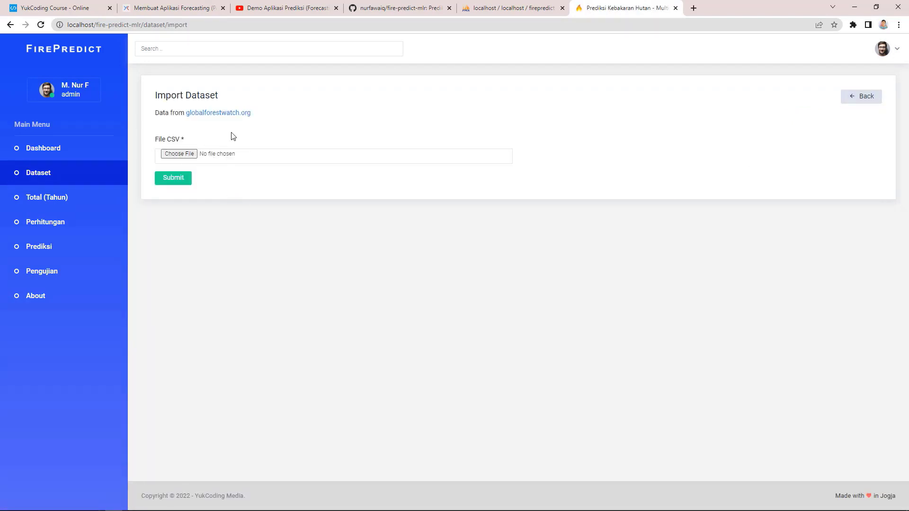
Step: Glance at the CSV folder, then follow the Import page's globalforestwatch.org link to the Fires dashboard
{"action": "key", "text": "alt+Tab"}
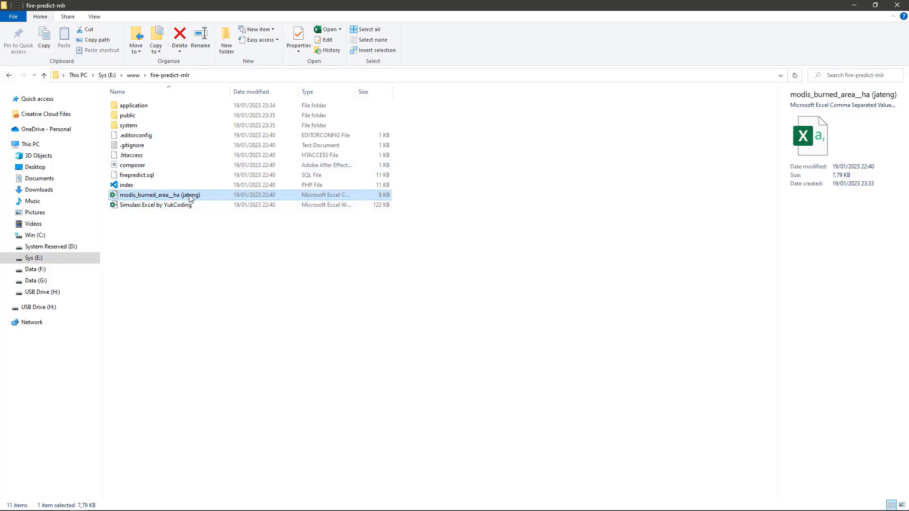
{"action": "key", "text": "alt+Tab"}
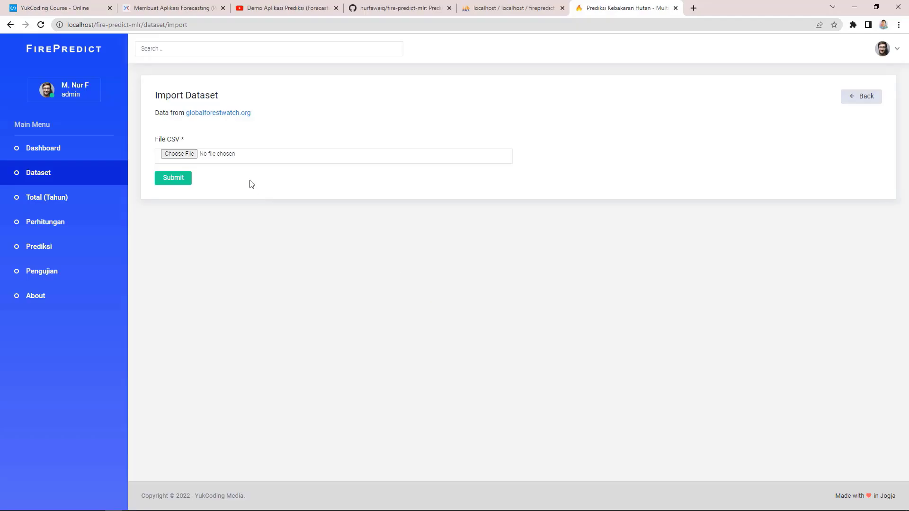
{"action": "left_click", "coordinate": [246, 116]}
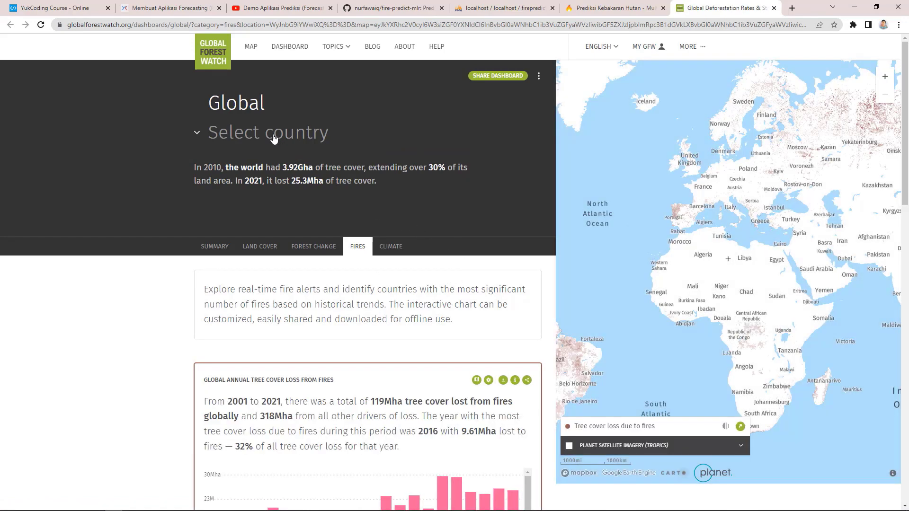
Step: Set the Global Forest Watch fires dashboard country to Indonesia
{"action": "left_click", "coordinate": [274, 137]}
{"action": "scroll", "coordinate": [274, 282], "scroll_direction": "down", "scroll_amount": 3}
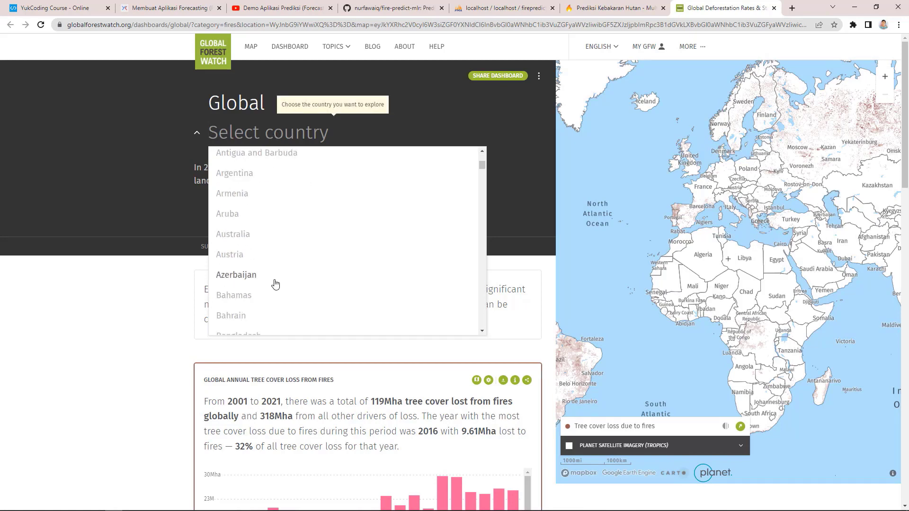
{"action": "scroll", "coordinate": [275, 285], "scroll_direction": "down", "scroll_amount": 2}
{"action": "left_click_drag", "start_coordinate": [481, 170], "coordinate": [479, 230]}
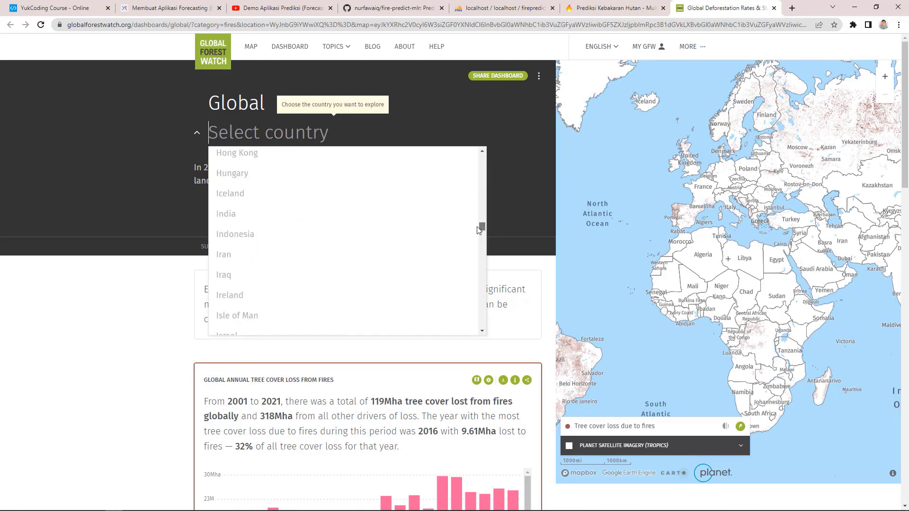
{"action": "left_click", "coordinate": [239, 236]}
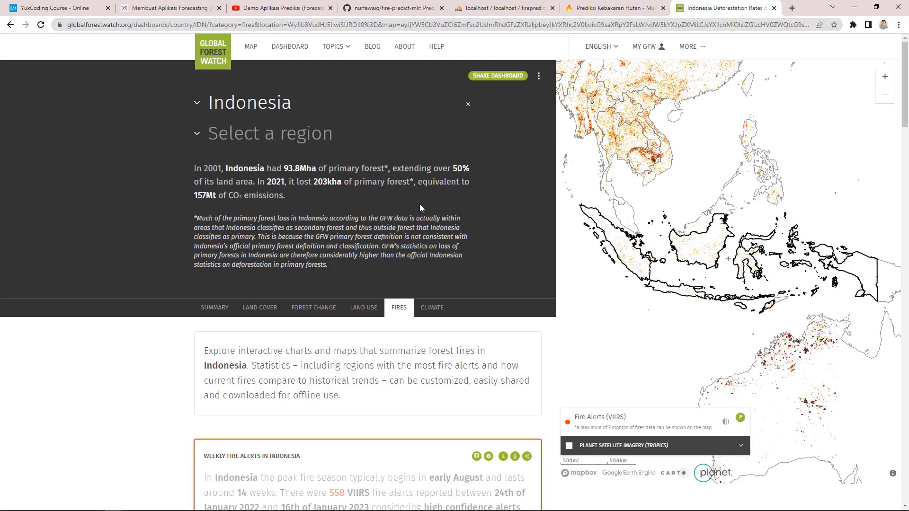
Step: Choose the Jawa Tengah region, review its fire charts, then switch to the fire-predict-mlr folder
{"action": "left_click", "coordinate": [286, 135]}
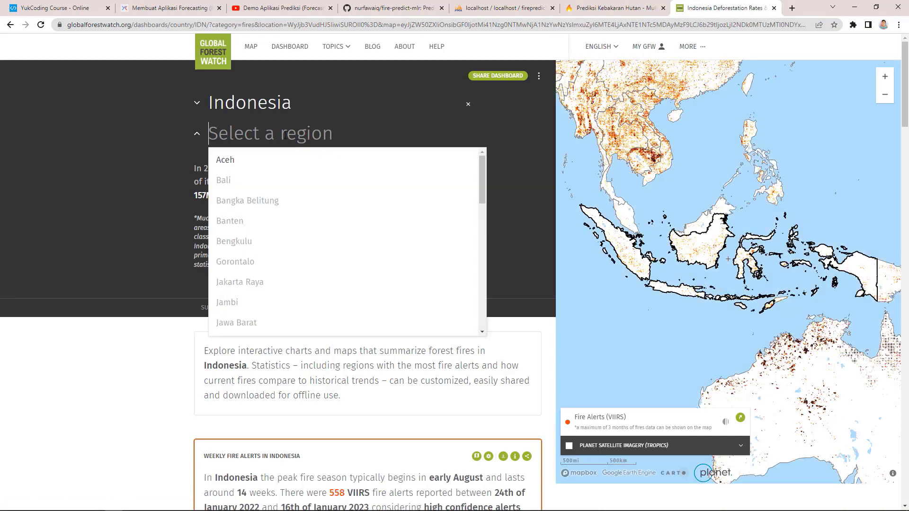
{"action": "left_click_drag", "start_coordinate": [482, 173], "coordinate": [481, 218]}
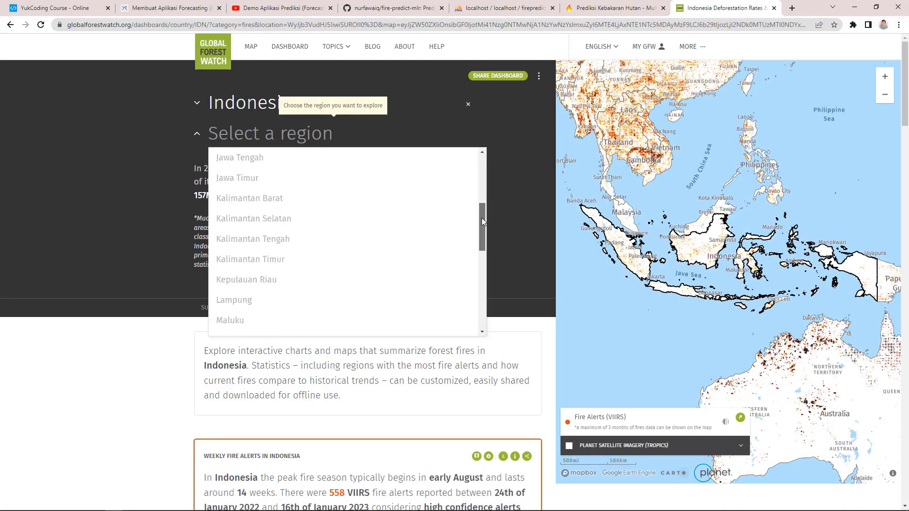
{"action": "scroll", "coordinate": [248, 187], "scroll_direction": "up", "scroll_amount": 1}
{"action": "left_click", "coordinate": [256, 191]}
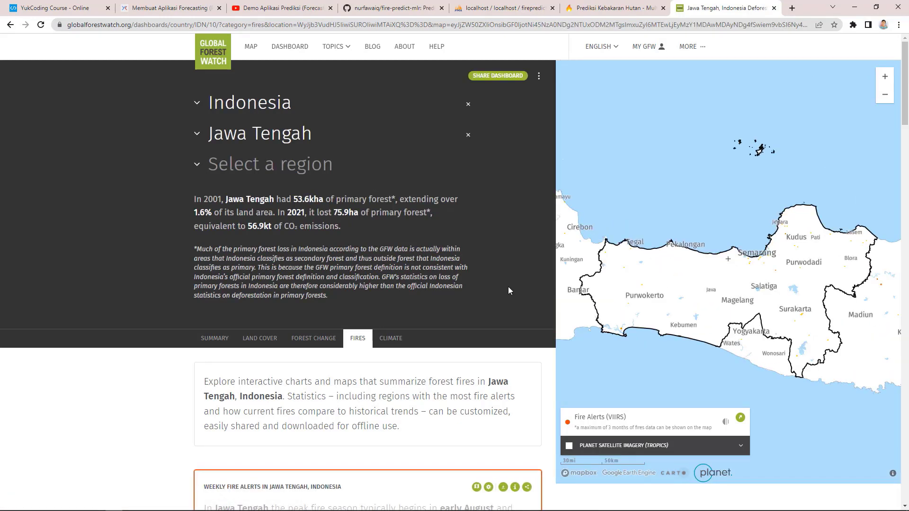
{"action": "scroll", "coordinate": [473, 303], "scroll_direction": "down", "scroll_amount": 6}
{"action": "scroll", "coordinate": [134, 309], "scroll_direction": "down", "scroll_amount": 11}
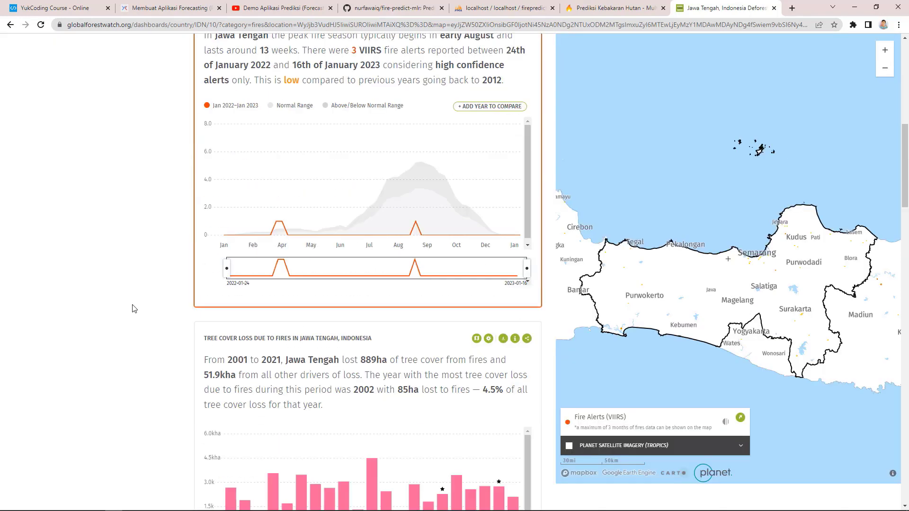
{"action": "scroll", "coordinate": [134, 309], "scroll_direction": "down", "scroll_amount": 4}
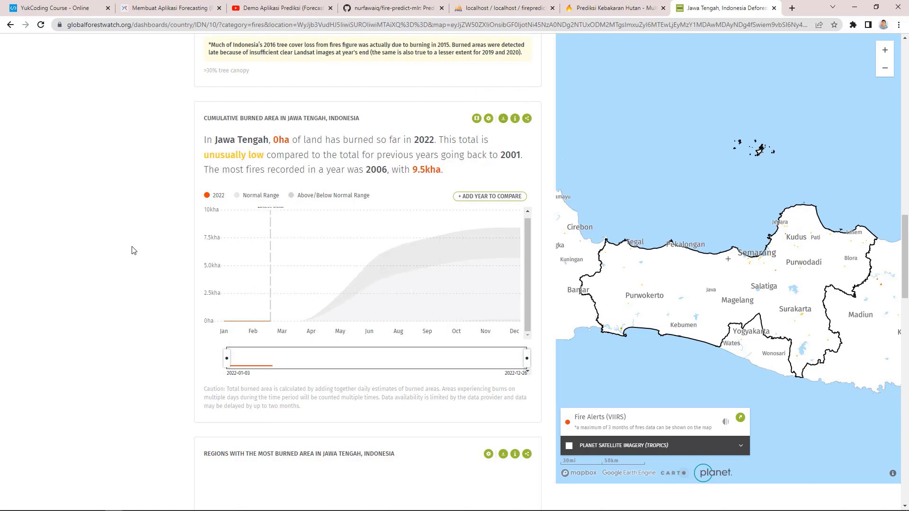
{"action": "key", "text": "alt+Tab"}
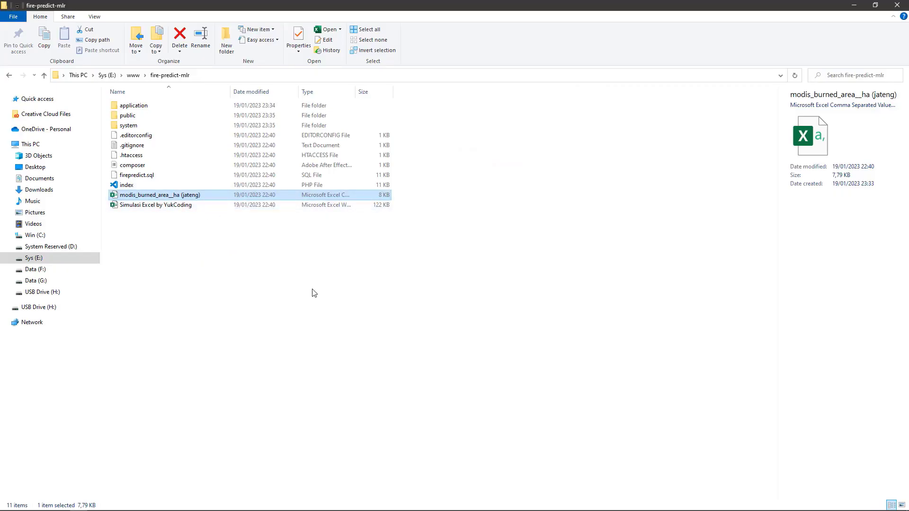
Step: Return to FirePredict, view the Total (Tahun) yearly summary, then the Perhitungan regression table
{"action": "key", "text": "alt+Tab"}
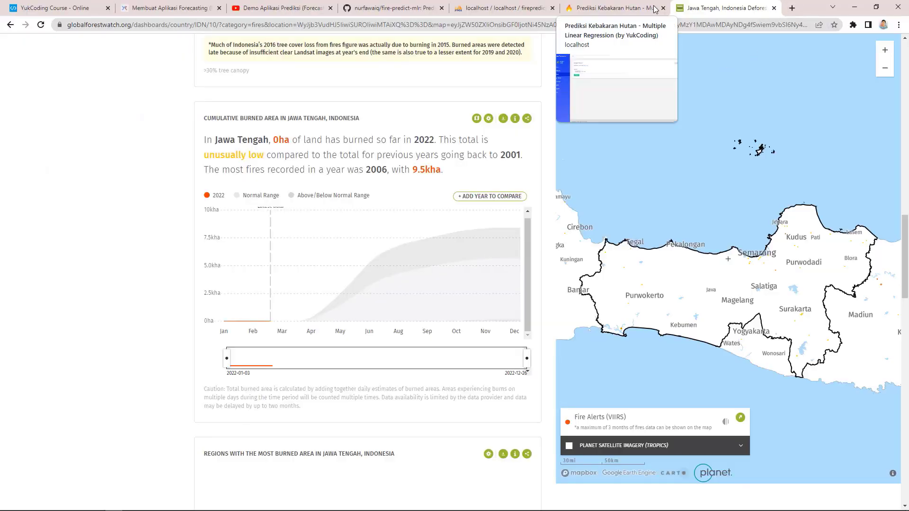
{"action": "left_click", "coordinate": [599, 7]}
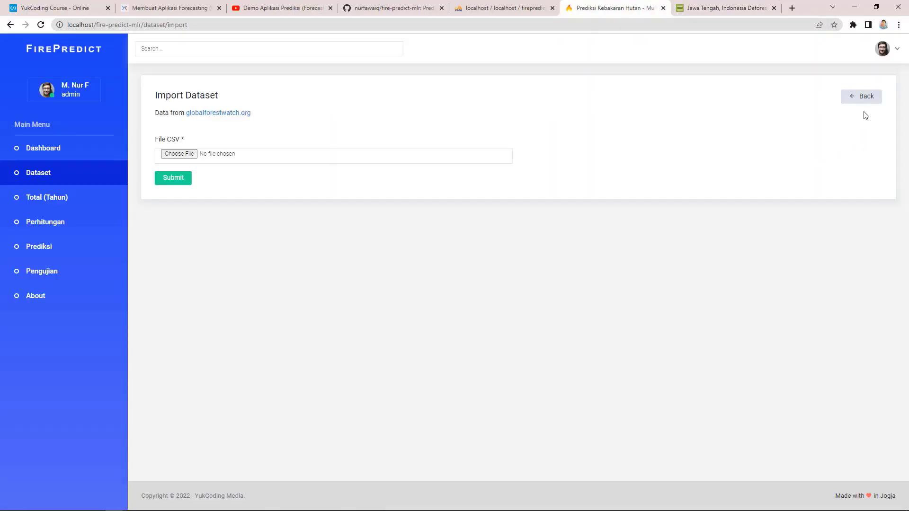
{"action": "left_click", "coordinate": [863, 97]}
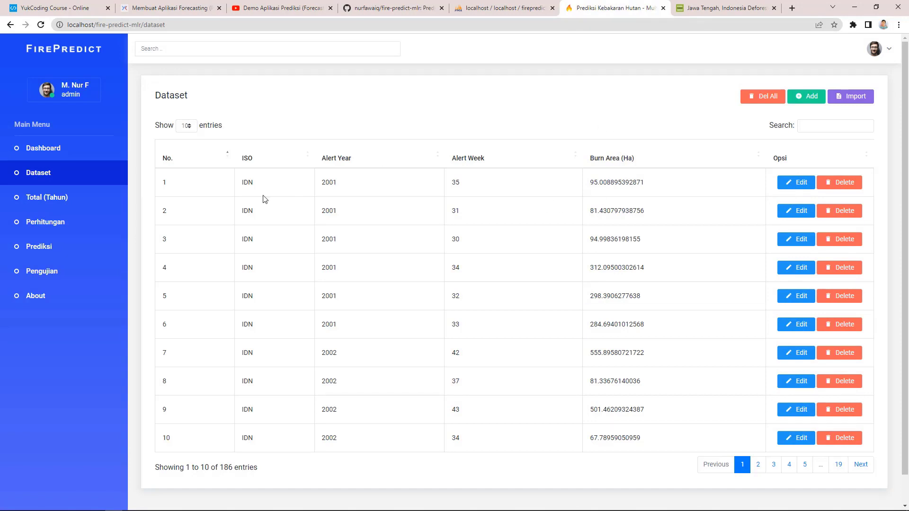
{"action": "left_click", "coordinate": [47, 197]}
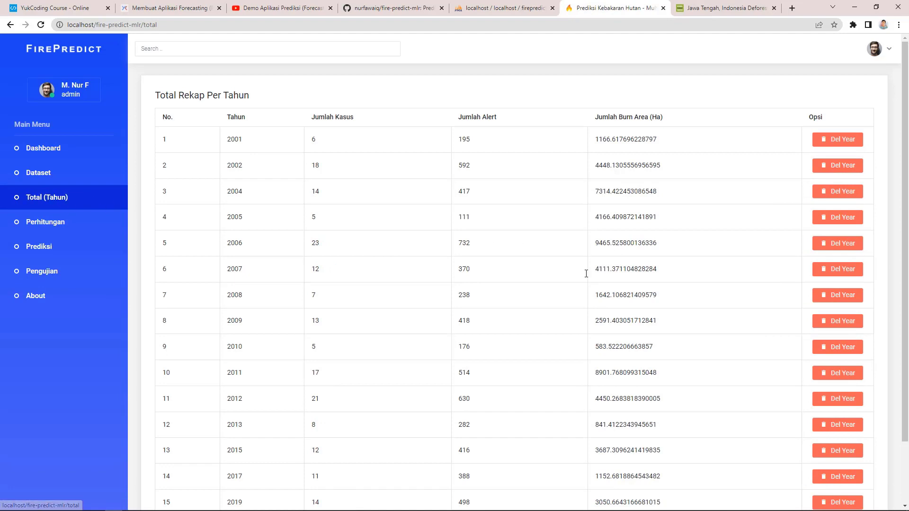
{"action": "scroll", "coordinate": [632, 262], "scroll_direction": "down", "scroll_amount": 2}
{"action": "scroll", "coordinate": [635, 270], "scroll_direction": "up", "scroll_amount": 2}
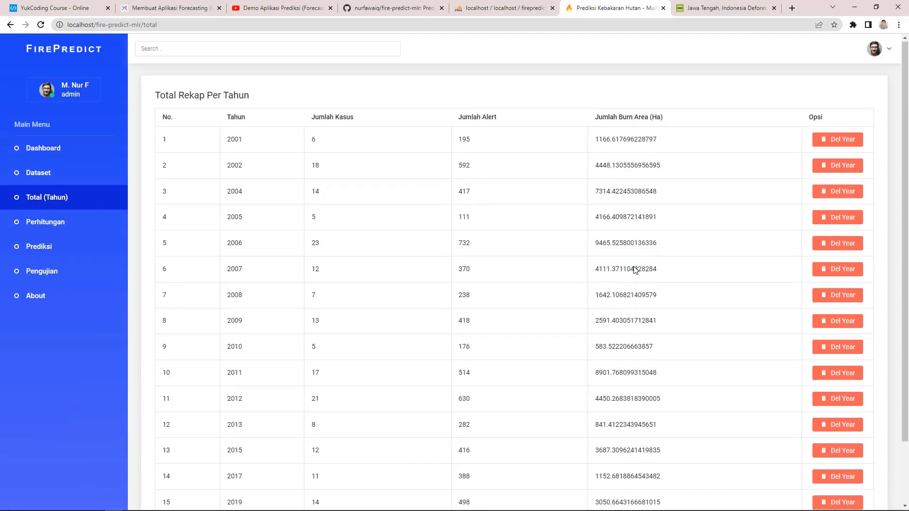
{"action": "left_click", "coordinate": [66, 228]}
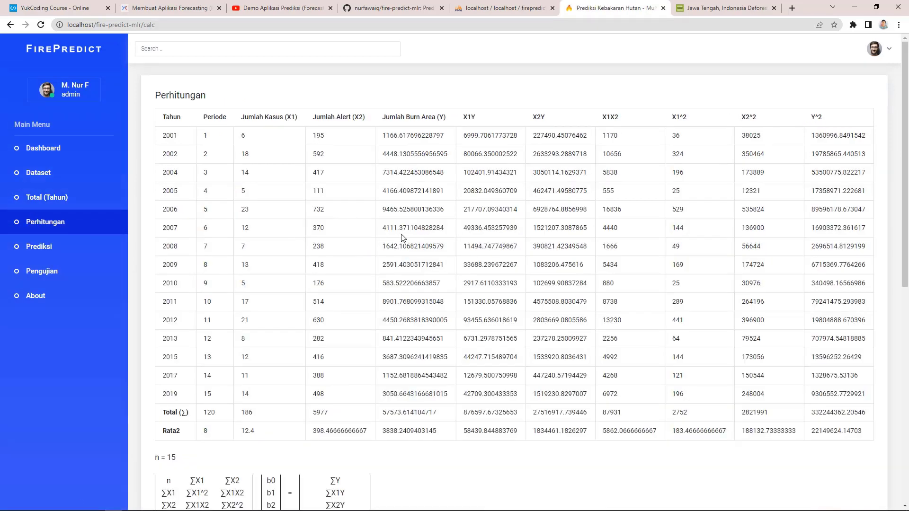
Step: Scroll to the regression equation, visit Prediksi and Pengujian, then return to the 186-record Dataset list
{"action": "key", "text": "alt"}
{"action": "mouse_move", "coordinate": [906, 166]}
{"action": "left_mouse_down"}
{"action": "mouse_move", "coordinate": [905, 383]}
{"action": "mouse_move", "coordinate": [906, 166]}
{"action": "left_mouse_up"}
{"action": "left_click", "coordinate": [75, 252]}
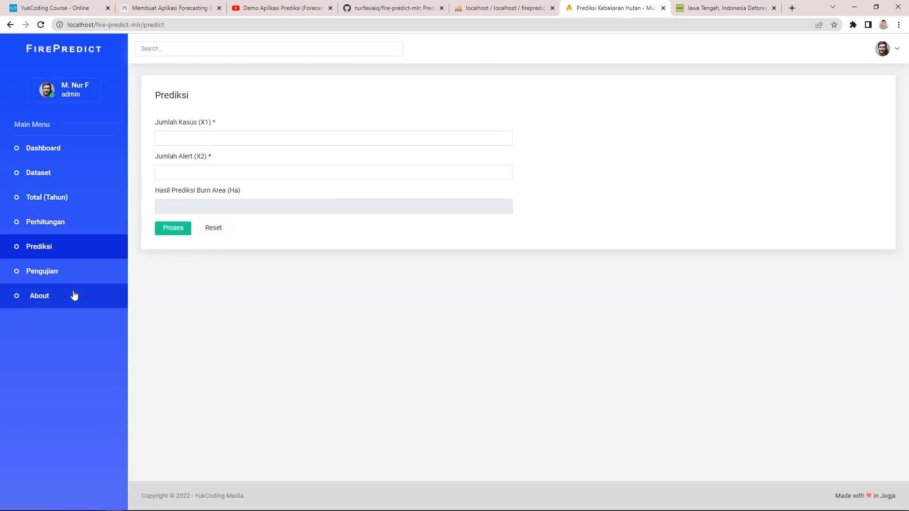
{"action": "left_click", "coordinate": [82, 273]}
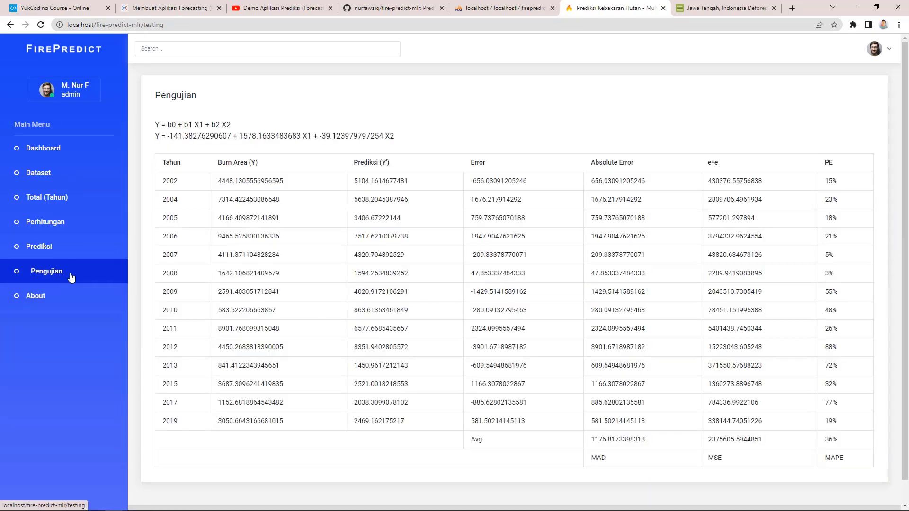
{"action": "left_click", "coordinate": [73, 179]}
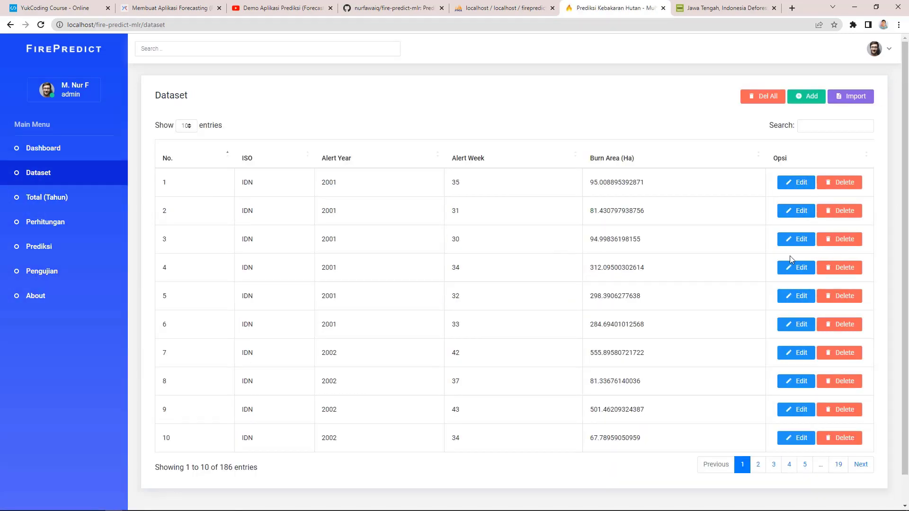
Step: Delete dataset record 10, confirming with Hapus
{"action": "left_click", "coordinate": [834, 438]}
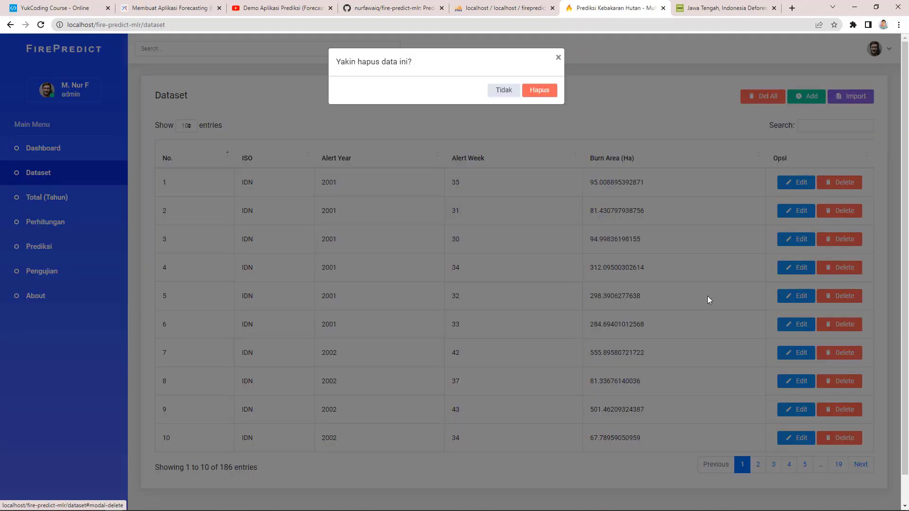
{"action": "left_click", "coordinate": [545, 97]}
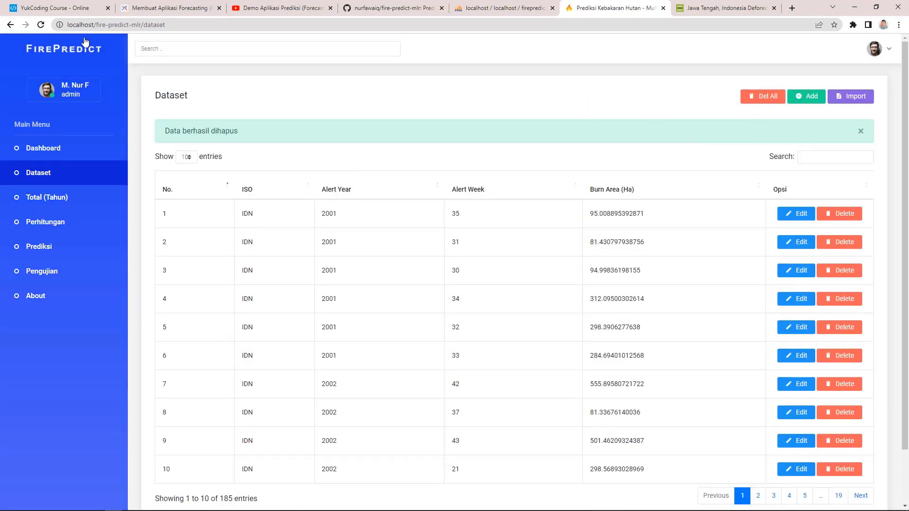
{"action": "left_click", "coordinate": [41, 25]}
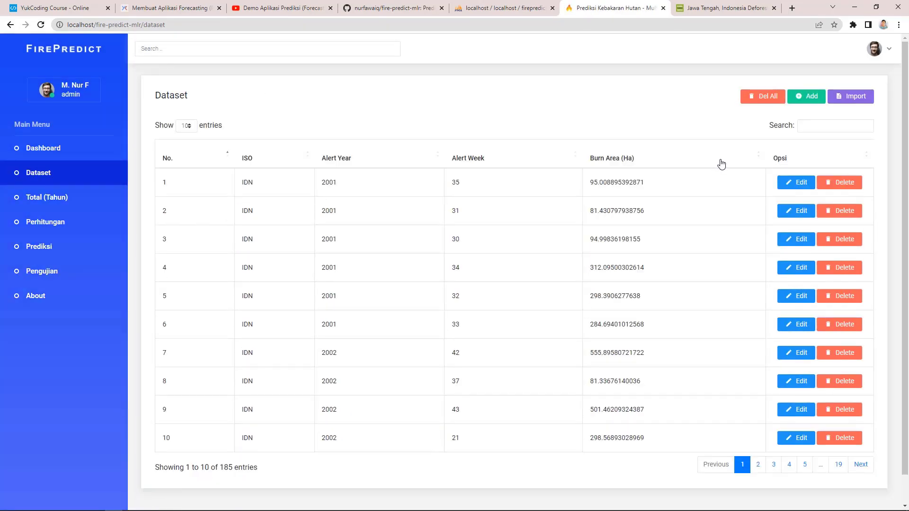
Step: Delete all records with Del All, check Total, Perhitungan, Prediksi and Pengujian empty, then reach Add Dataset
{"action": "left_click", "coordinate": [762, 98]}
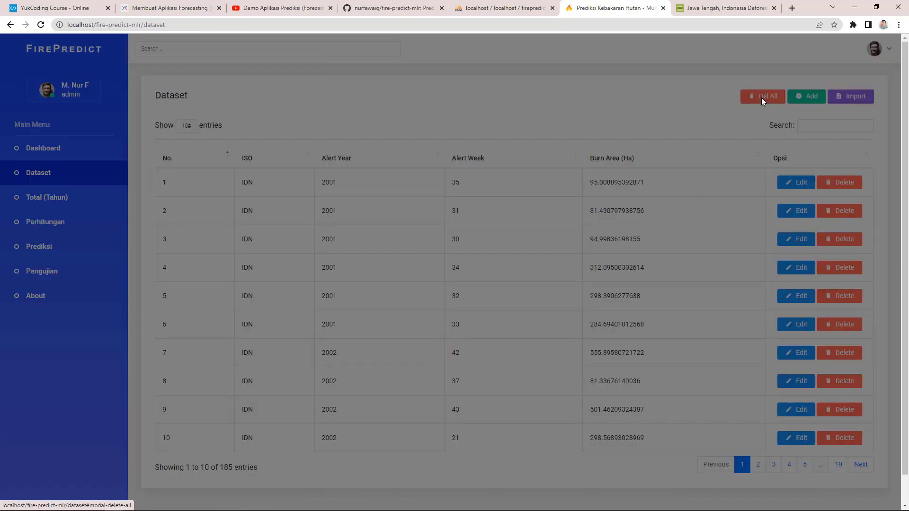
{"action": "left_click", "coordinate": [553, 94]}
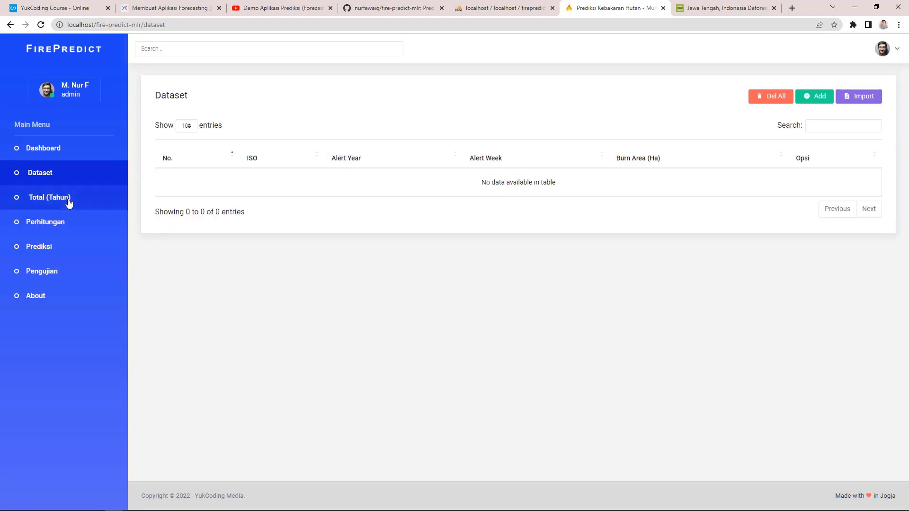
{"action": "left_click", "coordinate": [67, 199]}
{"action": "left_click", "coordinate": [76, 223]}
{"action": "left_click", "coordinate": [75, 245]}
{"action": "left_click", "coordinate": [71, 271]}
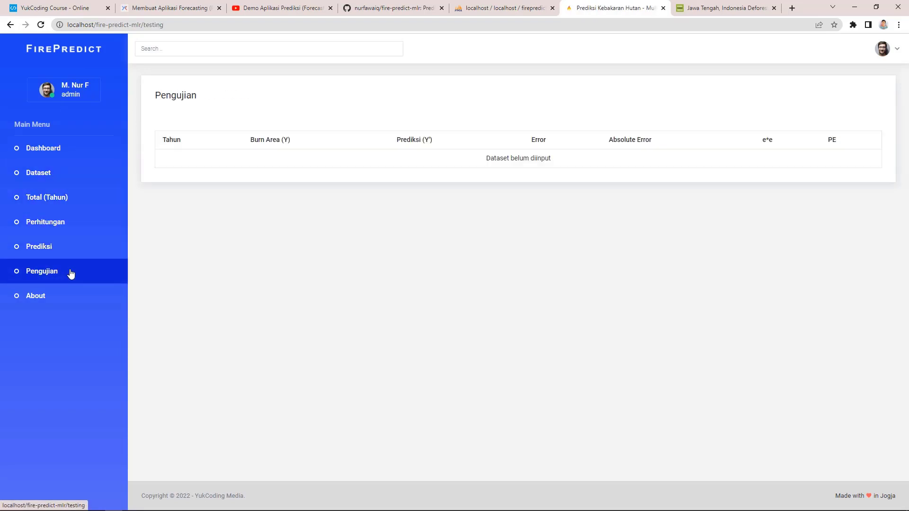
{"action": "left_click", "coordinate": [76, 179]}
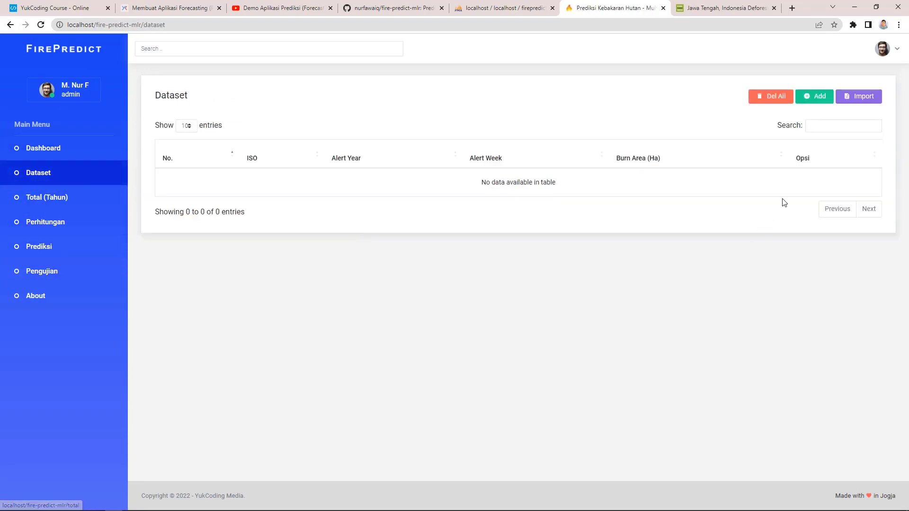
{"action": "left_click", "coordinate": [819, 99]}
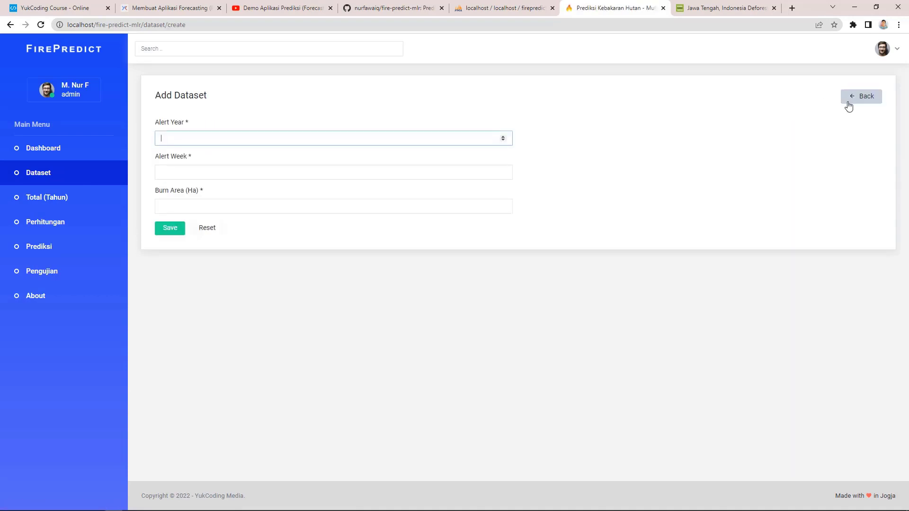
Step: Import modis_burned_area__ha (jateng).csv, which fails with a missing vendor/autoload.php error
{"action": "left_click", "coordinate": [853, 97]}
{"action": "left_click", "coordinate": [864, 97]}
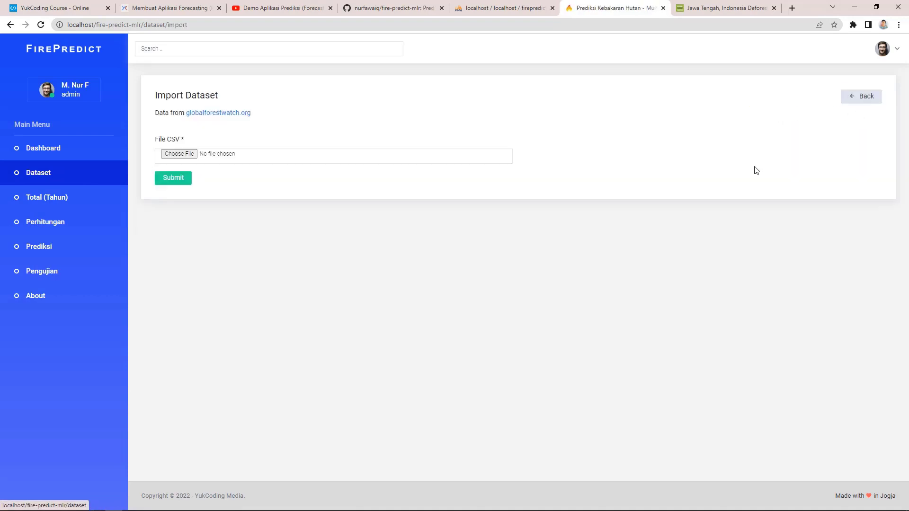
{"action": "left_click", "coordinate": [185, 156]}
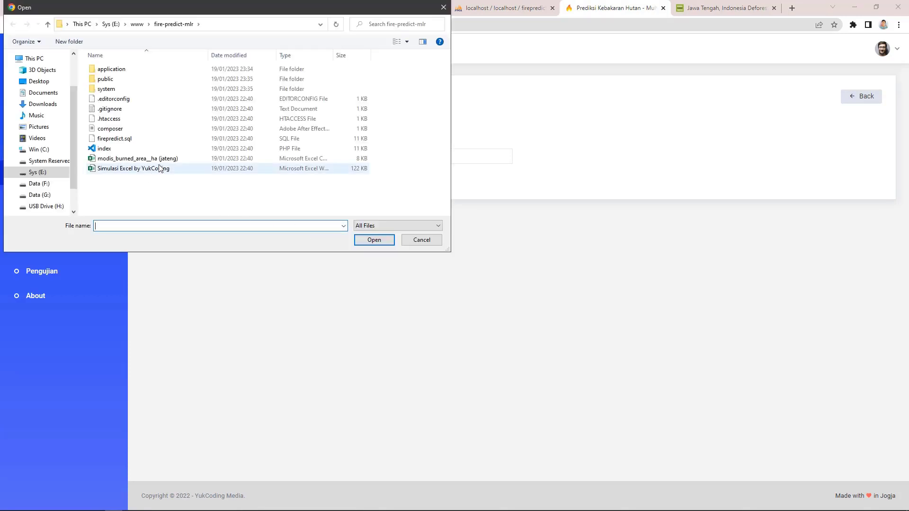
{"action": "double_click", "coordinate": [188, 163]}
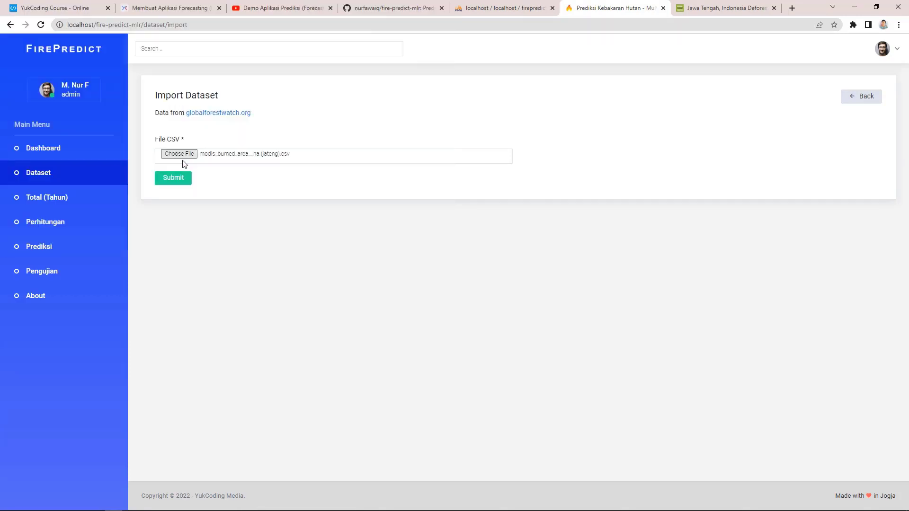
{"action": "left_click", "coordinate": [180, 185]}
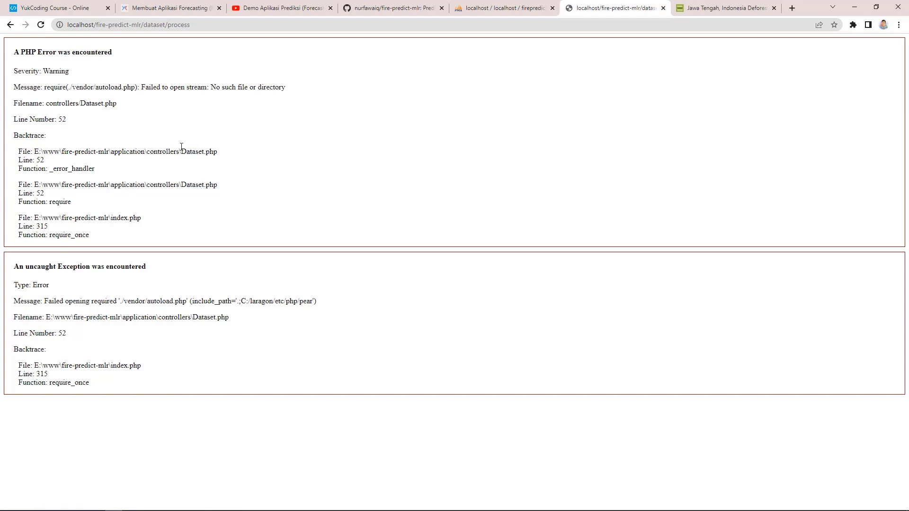
Step: Go back to the Import Dataset form with the jateng CSV still selected
{"action": "left_click", "coordinate": [10, 25]}
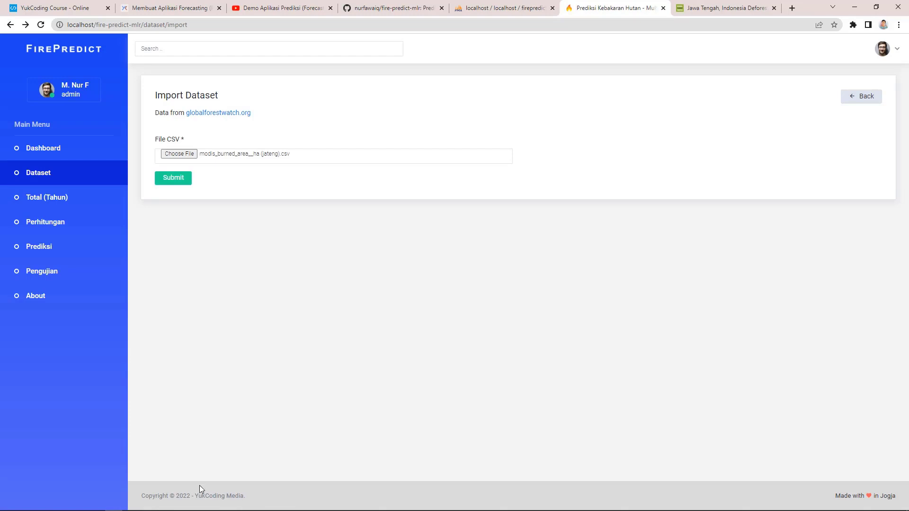
Step: In Visual Studio Code, start an enlarged new terminal and check Composer with composer -v
{"action": "mouse_move", "coordinate": [159, 509]}
{"action": "left_click", "coordinate": [94, 505]}
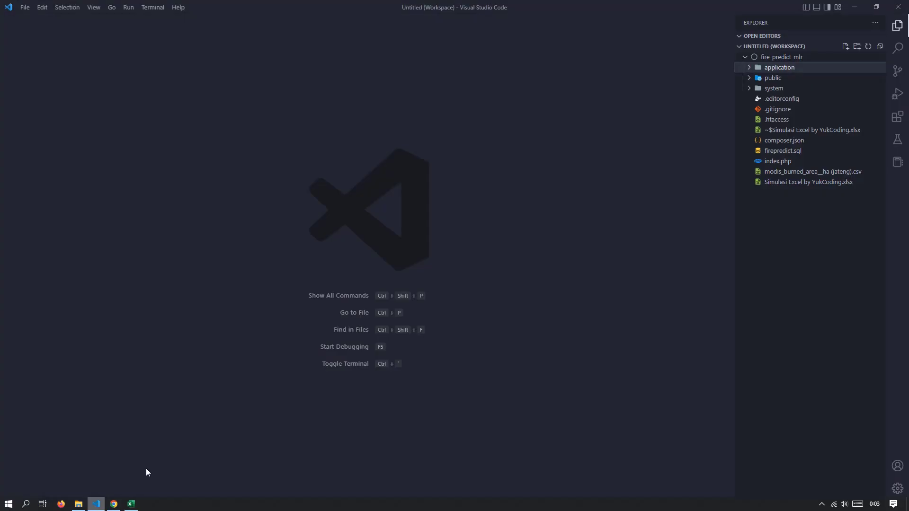
{"action": "left_click", "coordinate": [151, 7]}
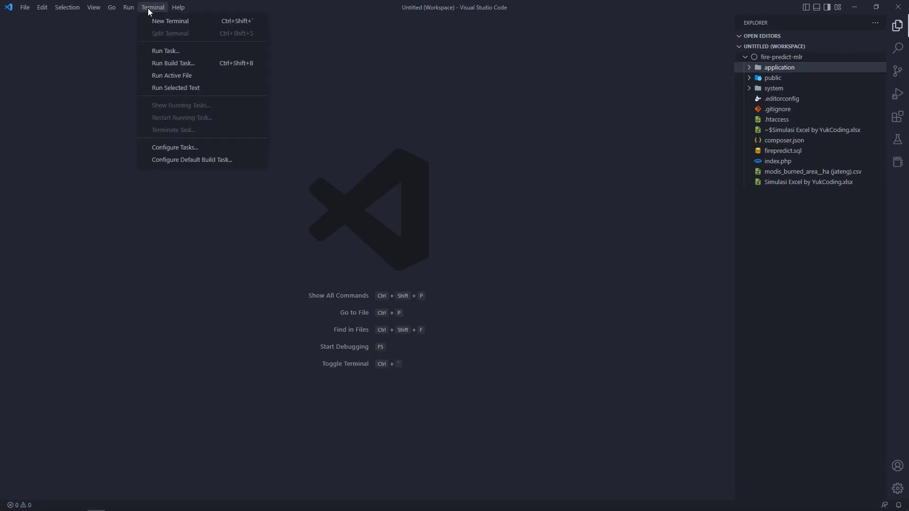
{"action": "left_click", "coordinate": [179, 22]}
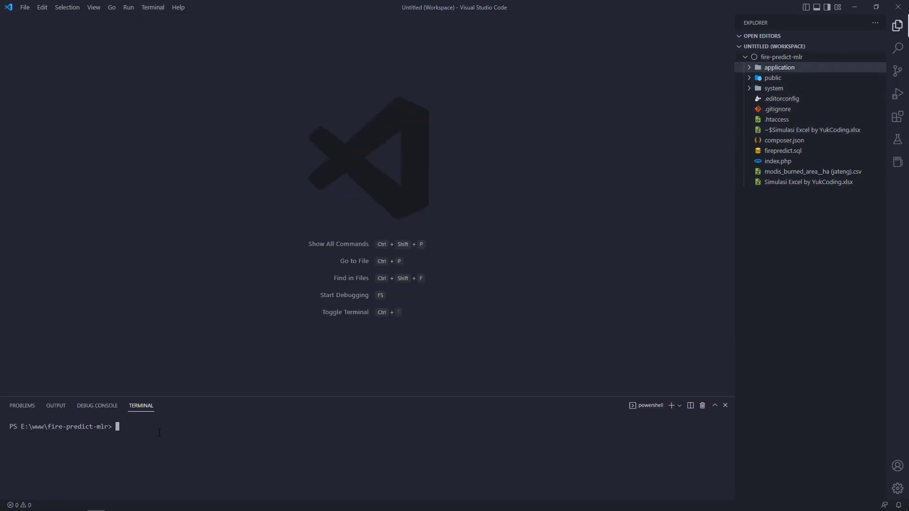
{"action": "left_click_drag", "start_coordinate": [209, 397], "coordinate": [208, 309]}
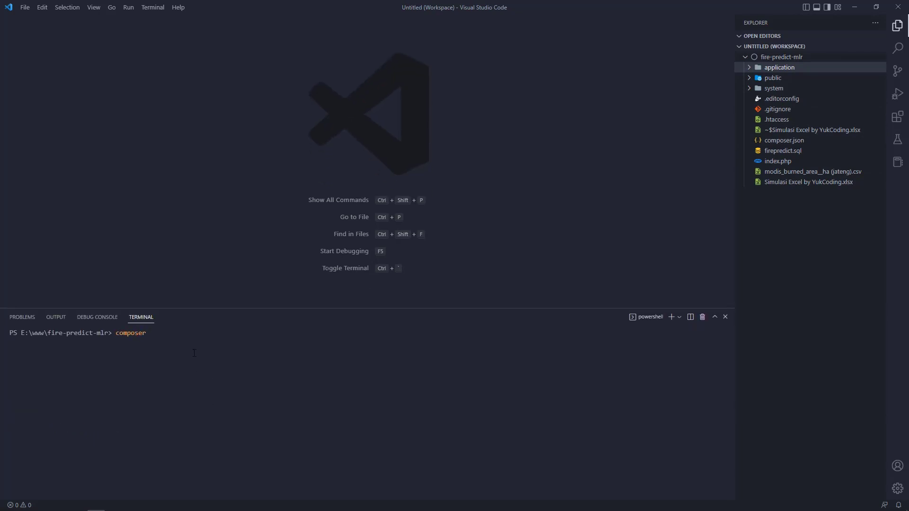
{"action": "type", "text": "composer -v"}
{"action": "key", "text": "Return"}
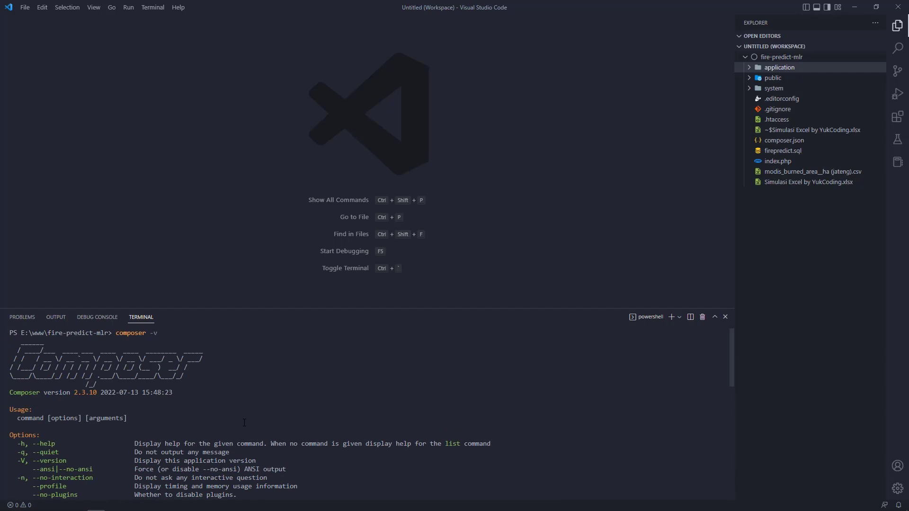
{"action": "scroll", "coordinate": [244, 422], "scroll_direction": "down", "scroll_amount": 15}
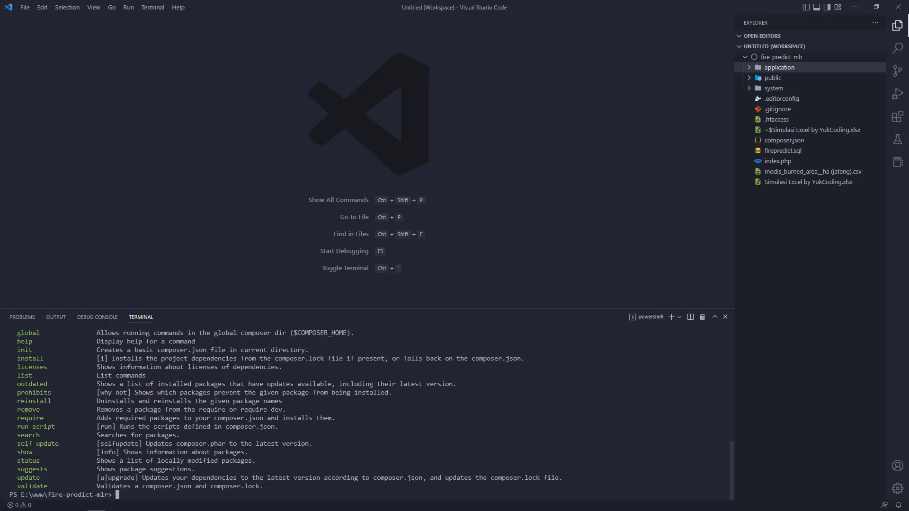
Step: Run composer install to add the 33 packages and vendor folder, then close the terminal
{"action": "type", "text": "poser install"}
{"action": "key", "text": "Return"}
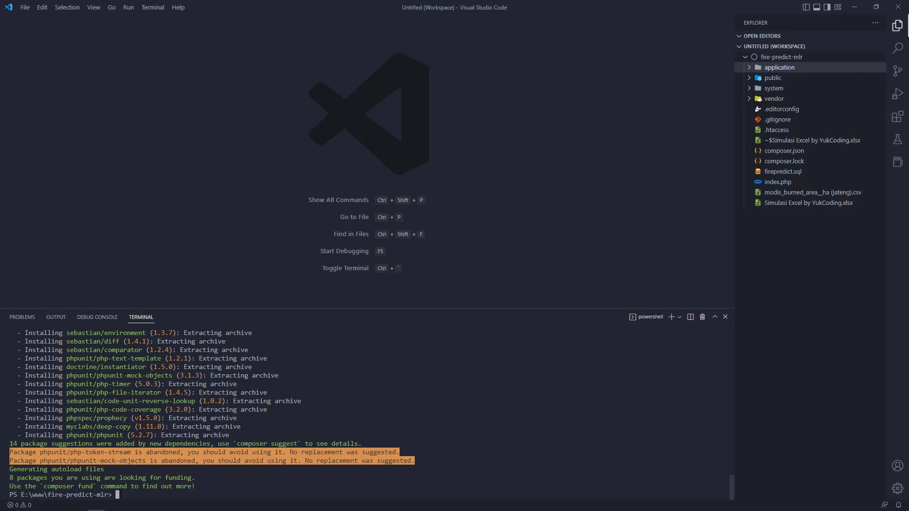
{"action": "left_click", "coordinate": [702, 317]}
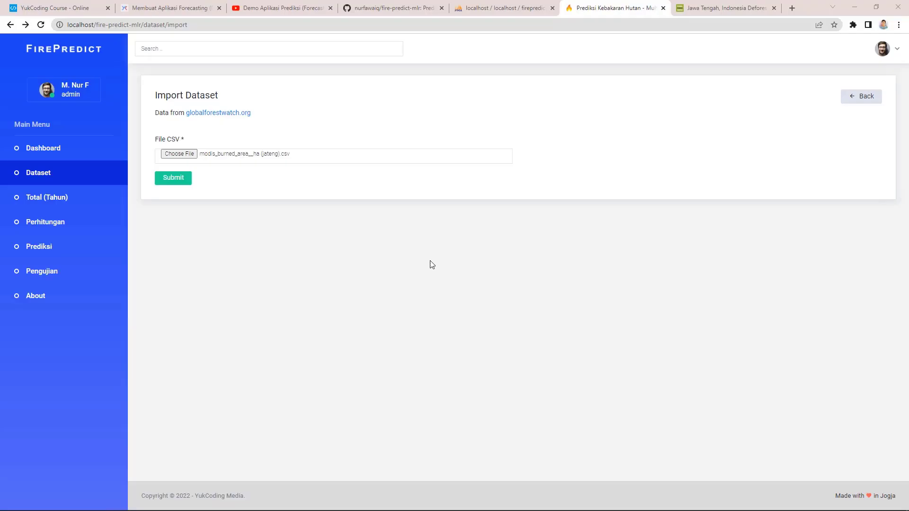
Step: Import modis_burned_area__ha (jateng).csv so the Dataset list shows 222 entries
{"action": "left_click", "coordinate": [41, 25]}
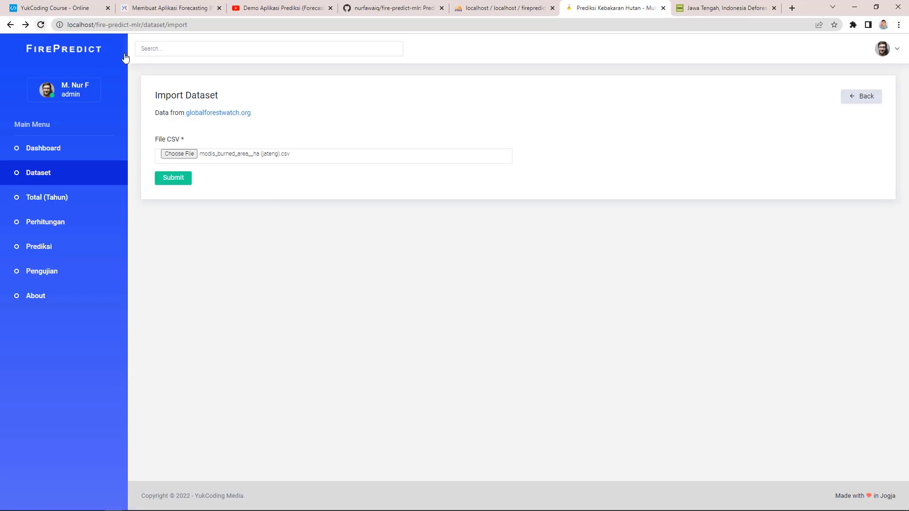
{"action": "left_click", "coordinate": [186, 163]}
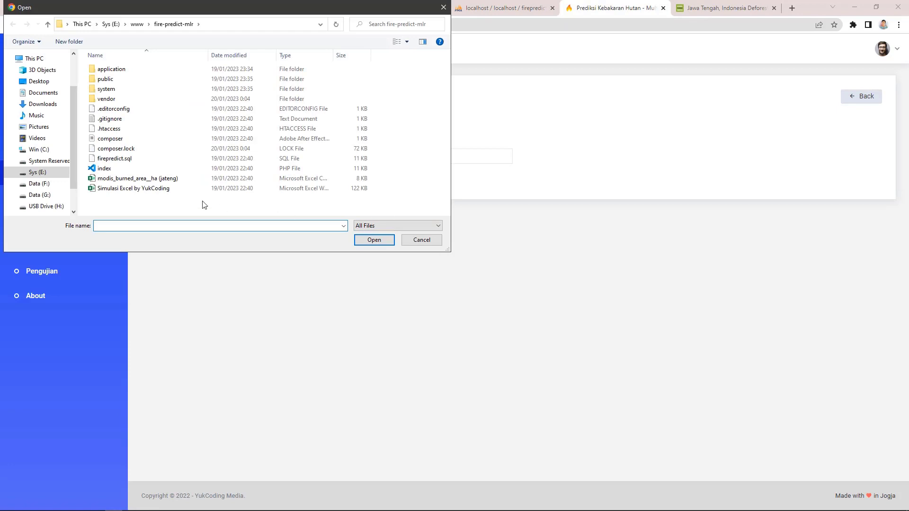
{"action": "double_click", "coordinate": [162, 183]}
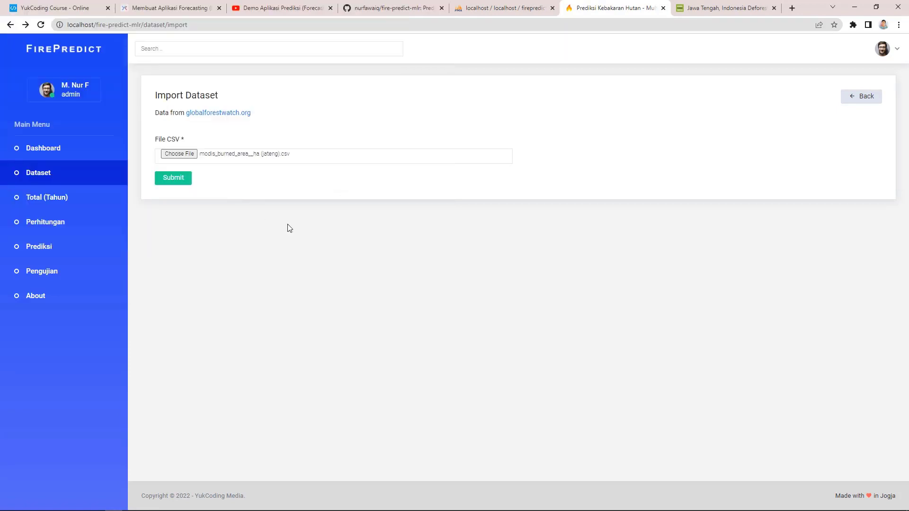
{"action": "left_click", "coordinate": [180, 184]}
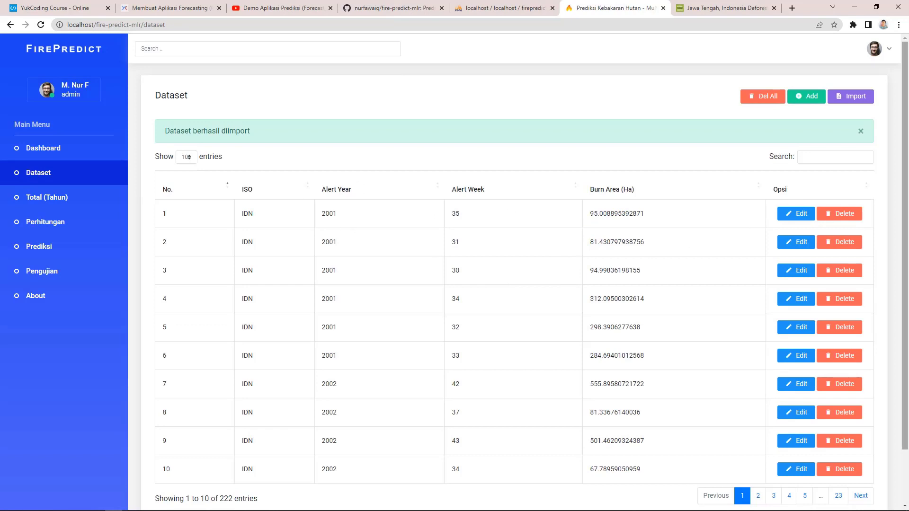
{"action": "scroll", "coordinate": [795, 220], "scroll_direction": "down", "scroll_amount": 2}
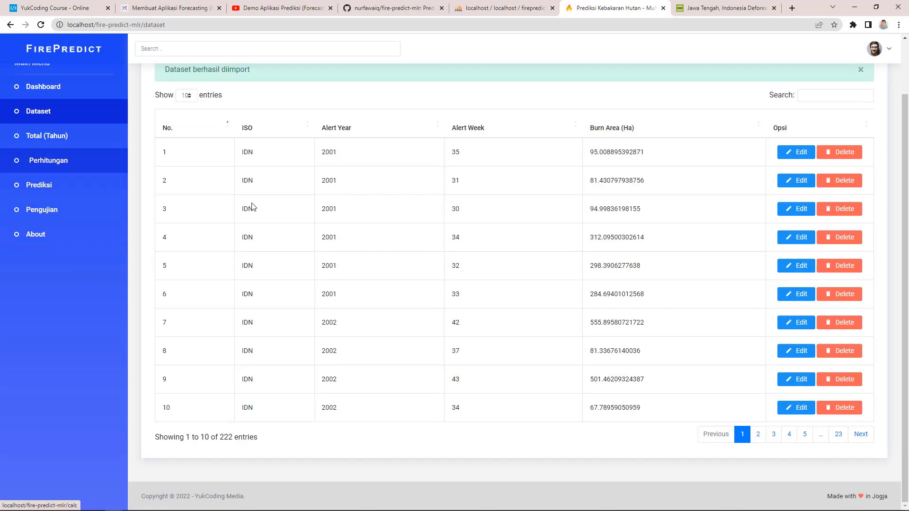
Step: Open the Perhitungan page covering 19 years: 222 cases, 7109 alerts, 61575.820758252 ha
{"action": "left_click", "coordinate": [67, 144]}
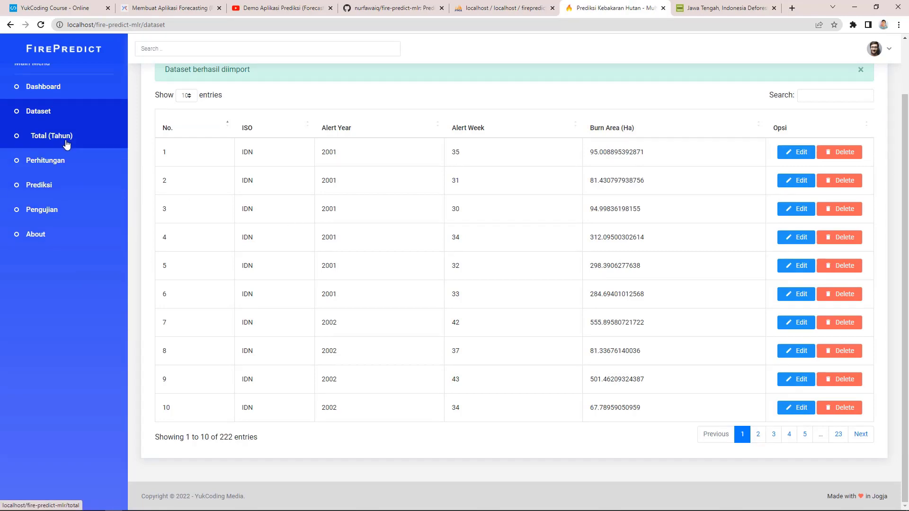
{"action": "scroll", "coordinate": [246, 383], "scroll_direction": "down", "scroll_amount": 4}
{"action": "scroll", "coordinate": [253, 420], "scroll_direction": "up", "scroll_amount": 4}
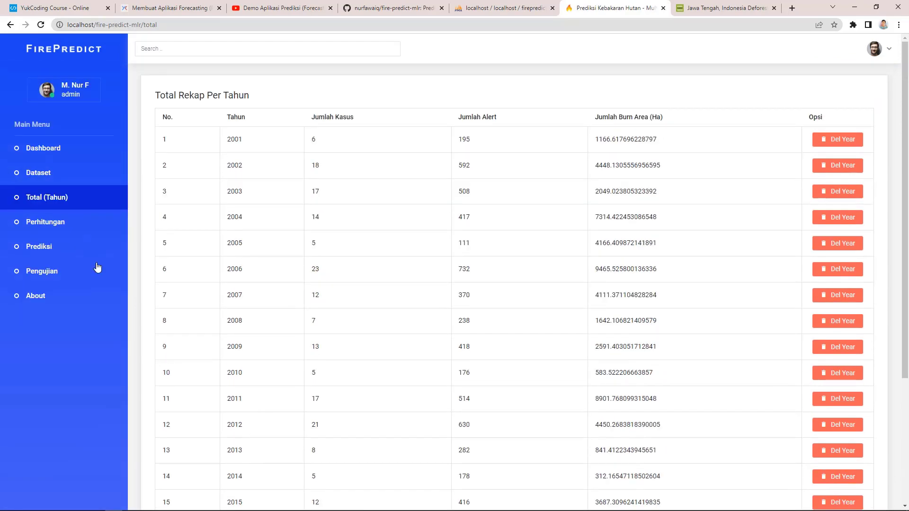
{"action": "left_click", "coordinate": [66, 223]}
{"action": "left_click_drag", "start_coordinate": [906, 216], "coordinate": [906, 358]}
Step: Compare the Perhitungan totals with Excel's Multiple Linear Regression sheet
{"action": "key", "text": "alt+Tab"}
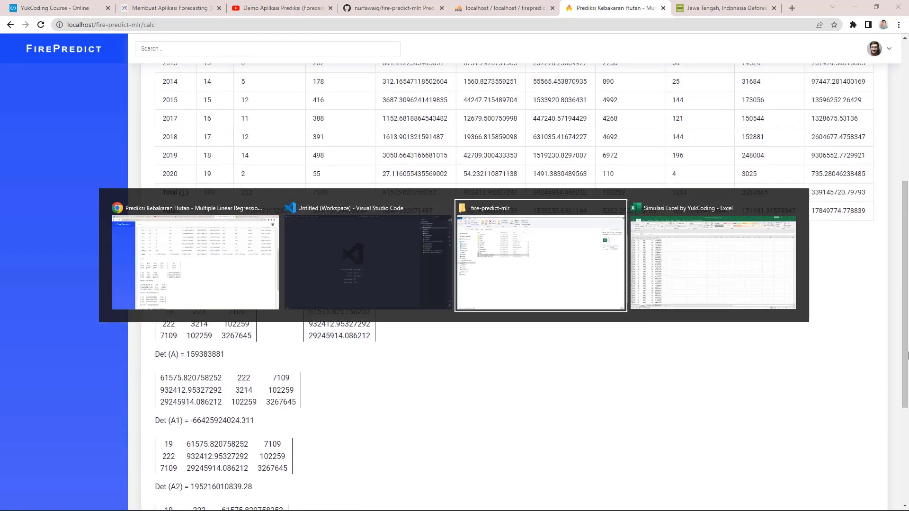
{"action": "left_click", "coordinate": [161, 493]}
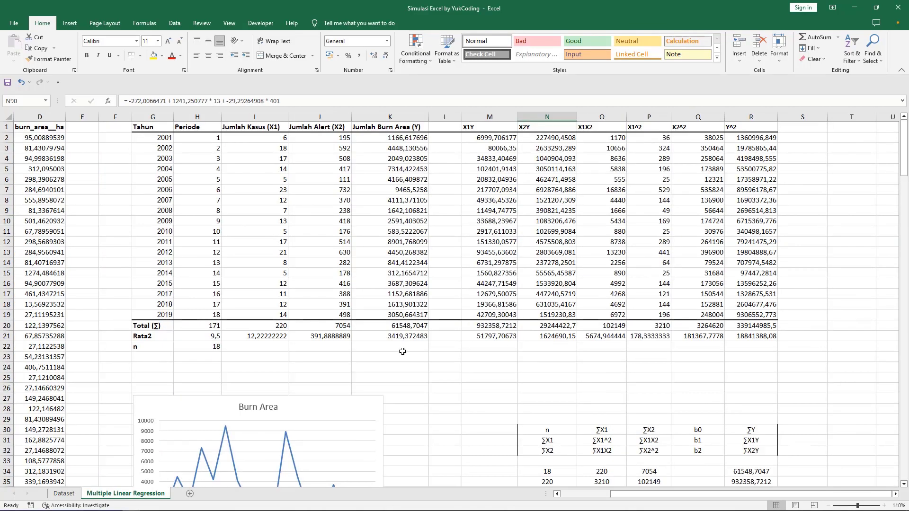
{"action": "scroll", "coordinate": [402, 351], "scroll_direction": "down", "scroll_amount": 1}
{"action": "scroll", "coordinate": [221, 328], "scroll_direction": "up", "scroll_amount": 1}
{"action": "key", "text": "alt+Tab"}
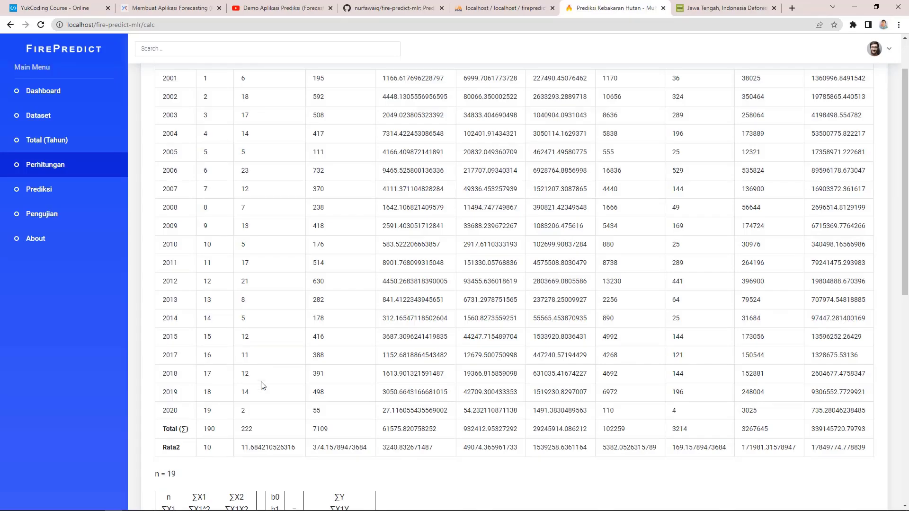
{"action": "scroll", "coordinate": [273, 421], "scroll_direction": "up", "scroll_amount": 1}
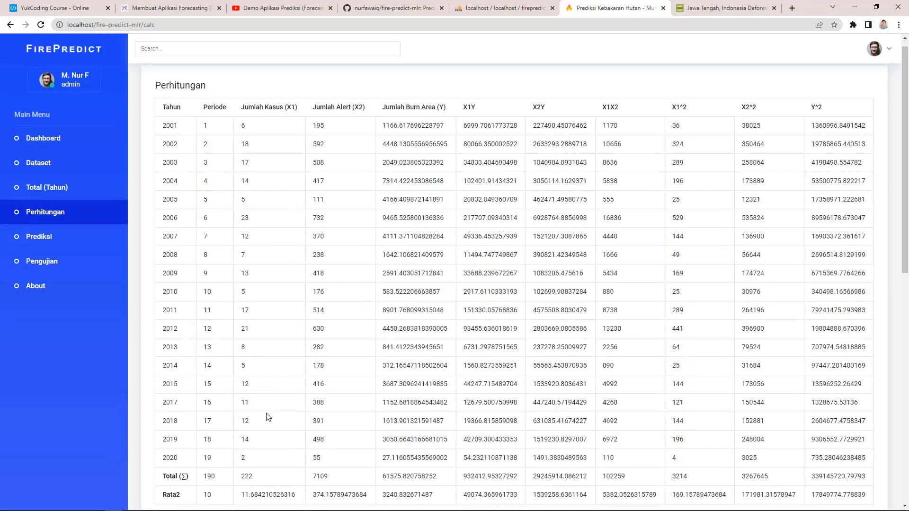
{"action": "scroll", "coordinate": [266, 455], "scroll_direction": "down", "scroll_amount": 3}
{"action": "scroll", "coordinate": [258, 371], "scroll_direction": "up", "scroll_amount": 1}
{"action": "key", "text": "alt+Tab"}
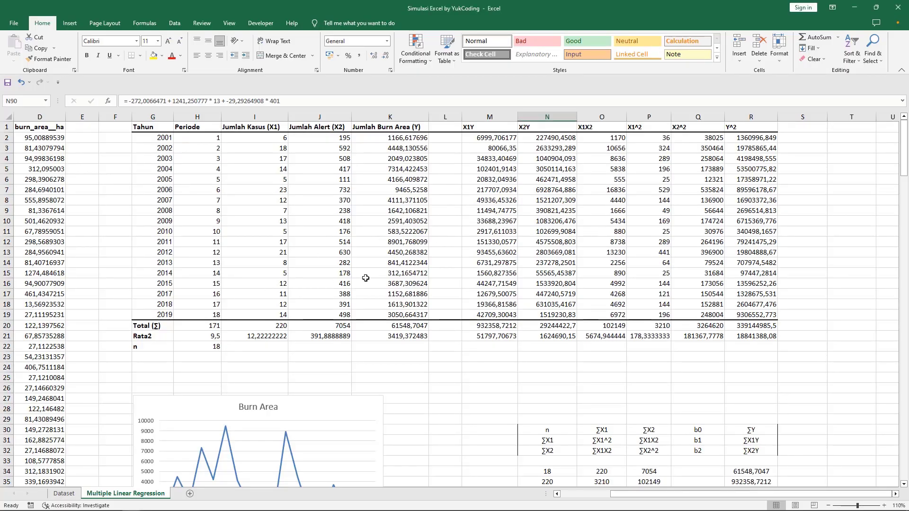
{"action": "key", "text": "alt+Tab"}
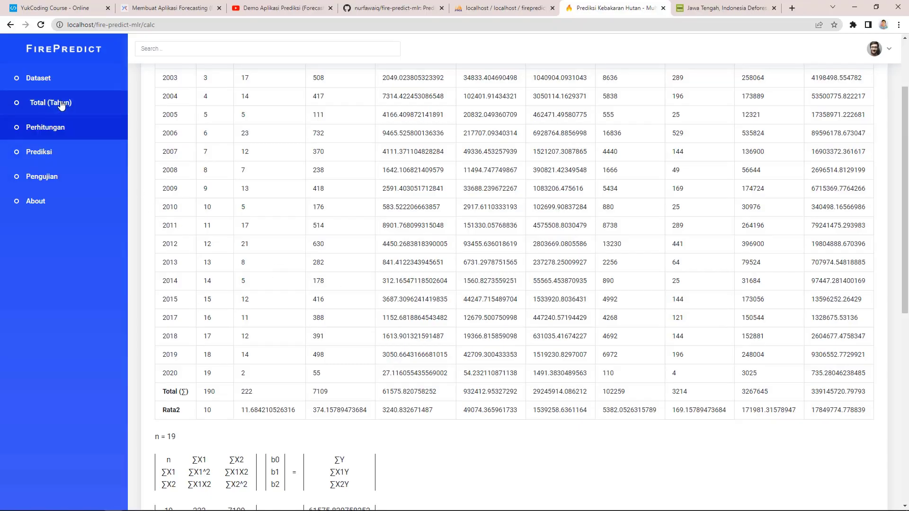
Step: Delete the 2020 yearly record from the Total (Tahun) recap
{"action": "left_click", "coordinate": [61, 106]}
{"action": "scroll", "coordinate": [758, 256], "scroll_direction": "down", "scroll_amount": 1}
{"action": "scroll", "coordinate": [850, 442], "scroll_direction": "down", "scroll_amount": 3}
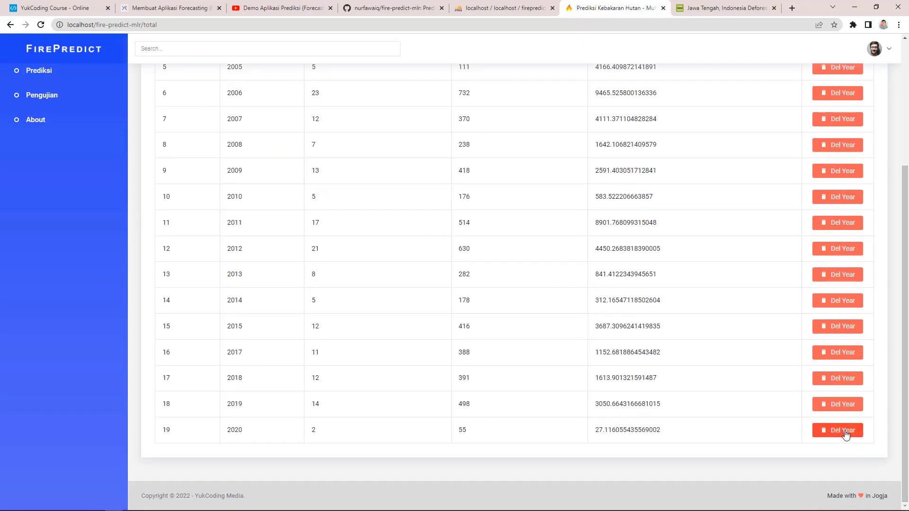
{"action": "left_click", "coordinate": [835, 436]}
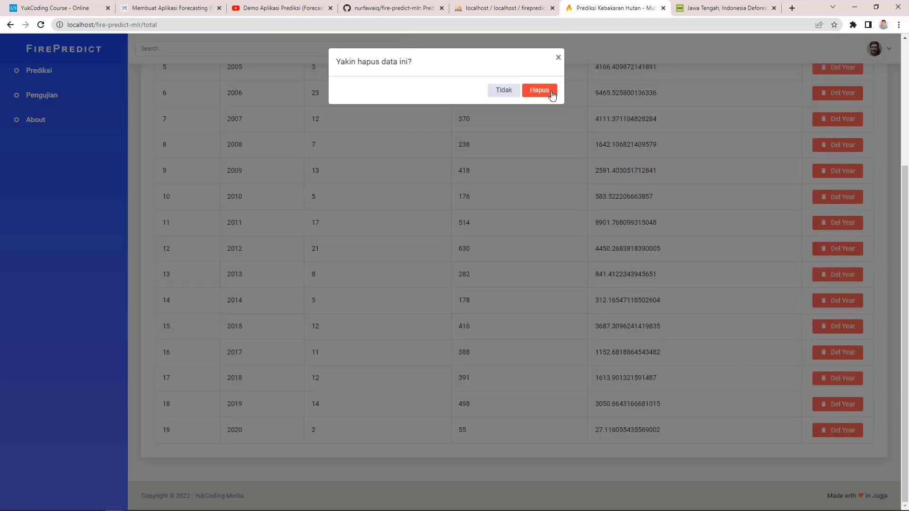
{"action": "left_click", "coordinate": [539, 89]}
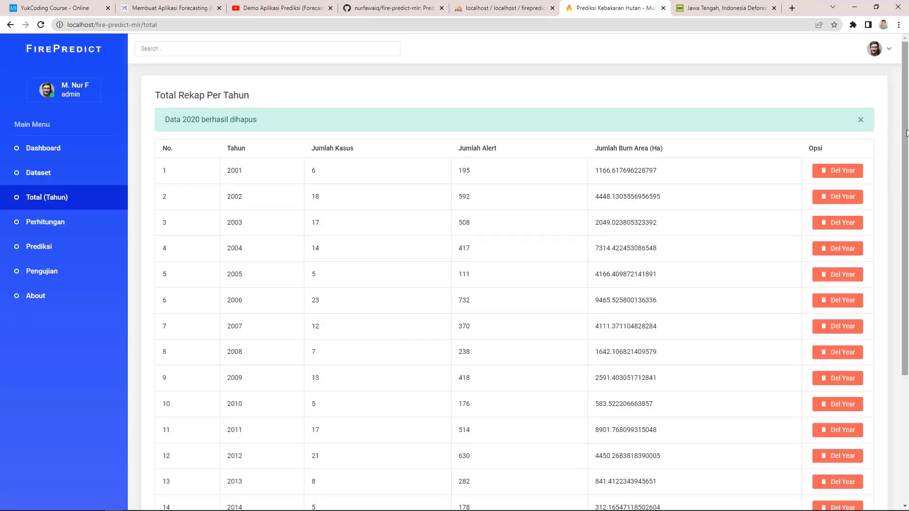
{"action": "scroll", "coordinate": [884, 136], "scroll_direction": "down", "scroll_amount": 4}
{"action": "scroll", "coordinate": [791, 122], "scroll_direction": "up", "scroll_amount": 4}
Step: Recheck Perhitungan with n = 18 and compare determinants Det(A1–A3) against Excel
{"action": "left_click", "coordinate": [81, 219]}
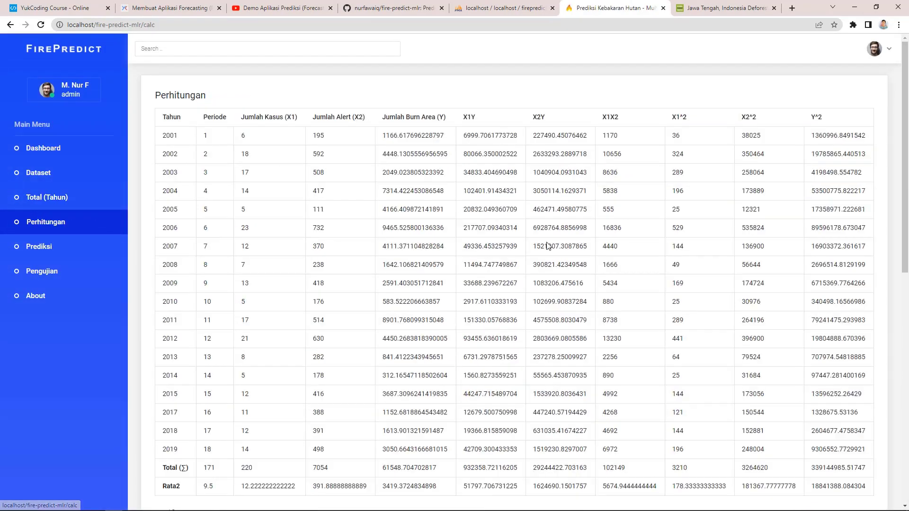
{"action": "scroll", "coordinate": [905, 266], "scroll_direction": "down", "scroll_amount": 3}
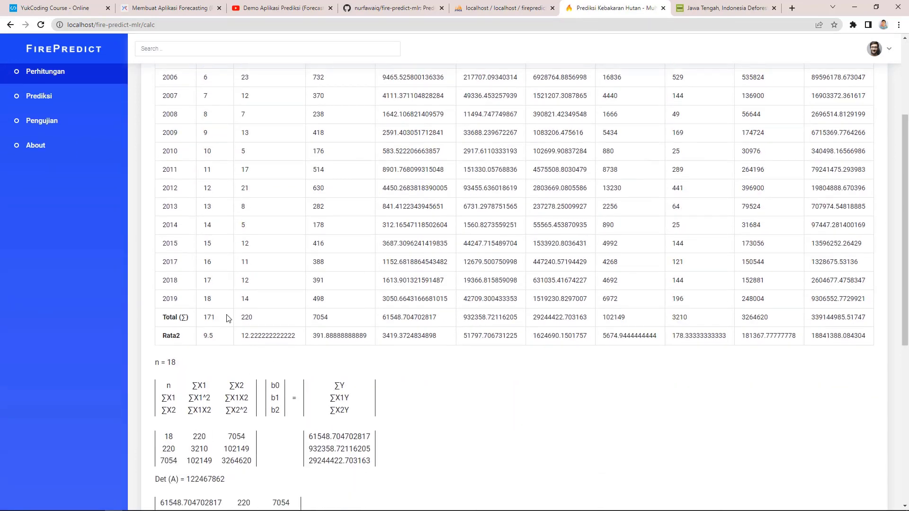
{"action": "scroll", "coordinate": [192, 272], "scroll_direction": "up", "scroll_amount": 3}
{"action": "scroll", "coordinate": [279, 335], "scroll_direction": "down", "scroll_amount": 1}
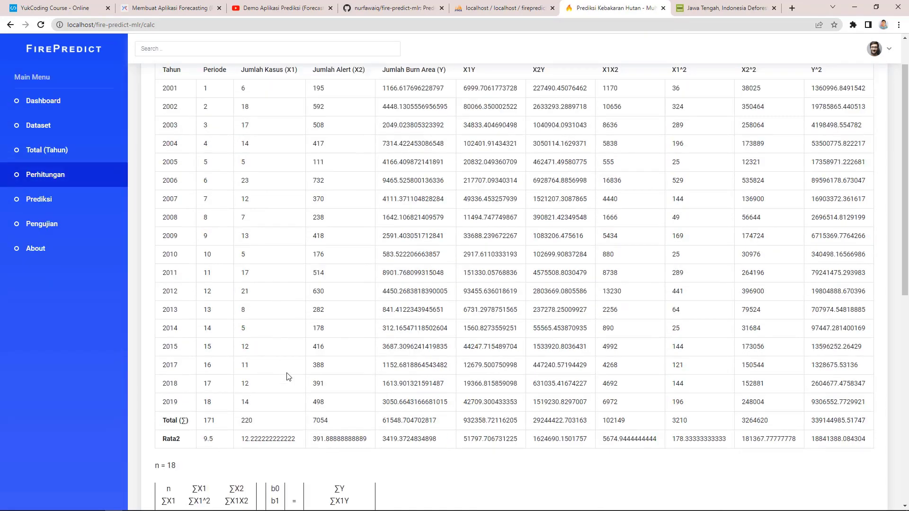
{"action": "scroll", "coordinate": [297, 390], "scroll_direction": "down", "scroll_amount": 1}
{"action": "key", "text": "alt+Tab"}
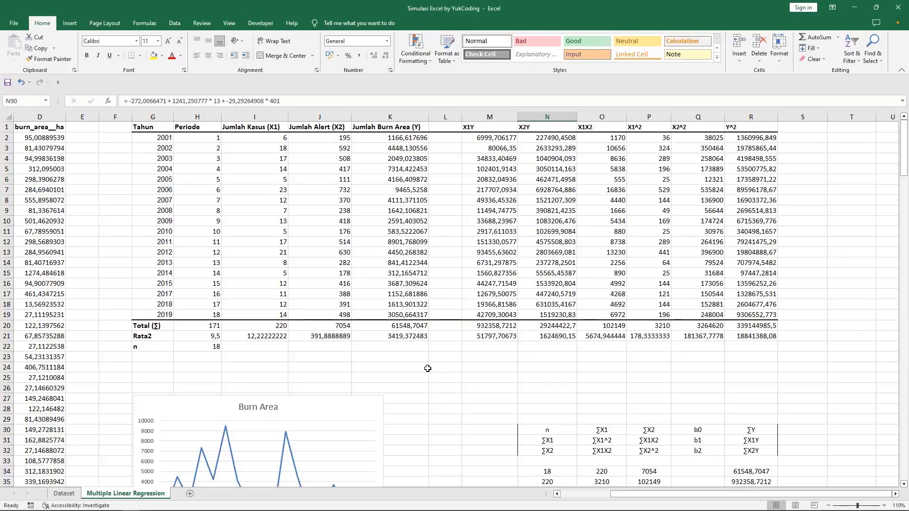
{"action": "key", "text": "alt+Tab"}
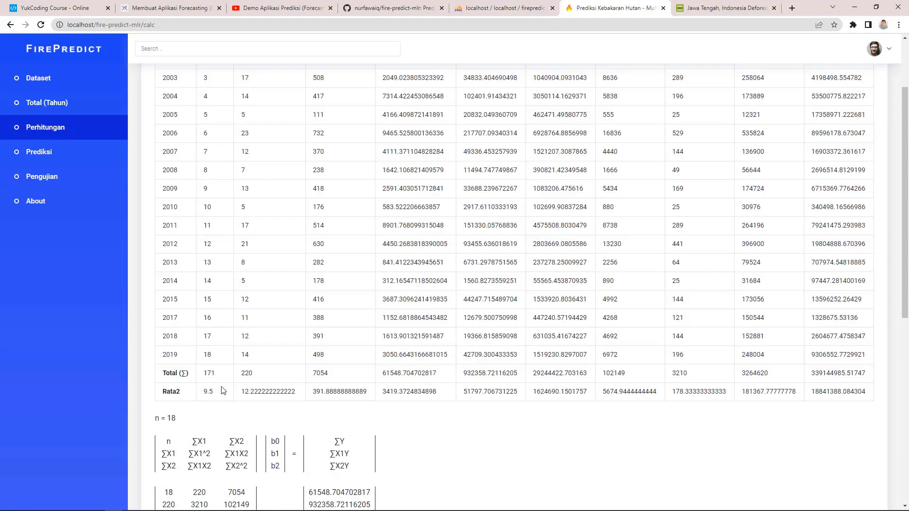
{"action": "key", "text": "alt+Tab"}
{"action": "key", "text": "alt+Tab"}
{"action": "key", "text": "alt"}
{"action": "key", "text": "alt+Tab"}
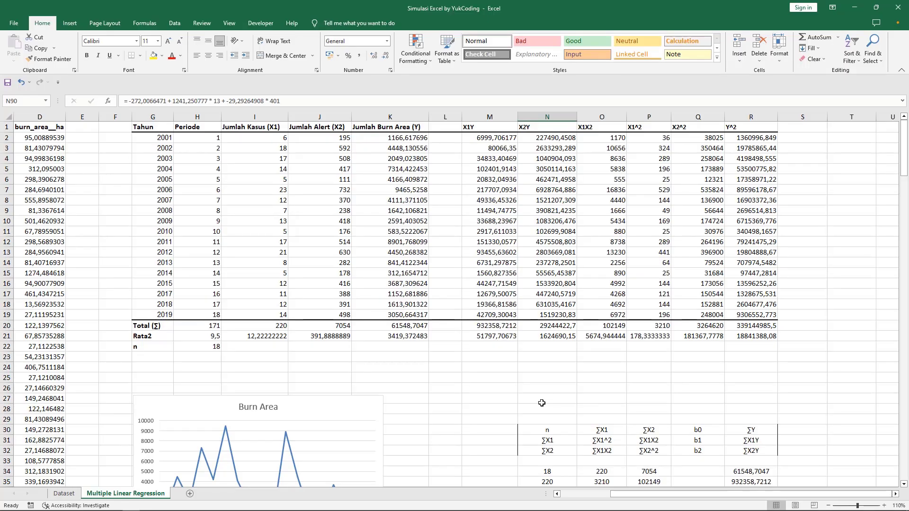
{"action": "key", "text": "alt+Tab"}
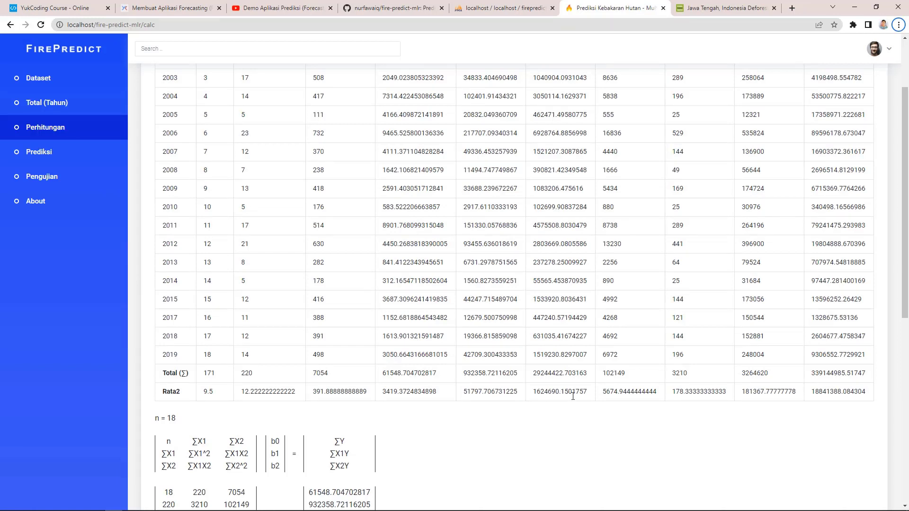
{"action": "key", "text": "alt+Tab"}
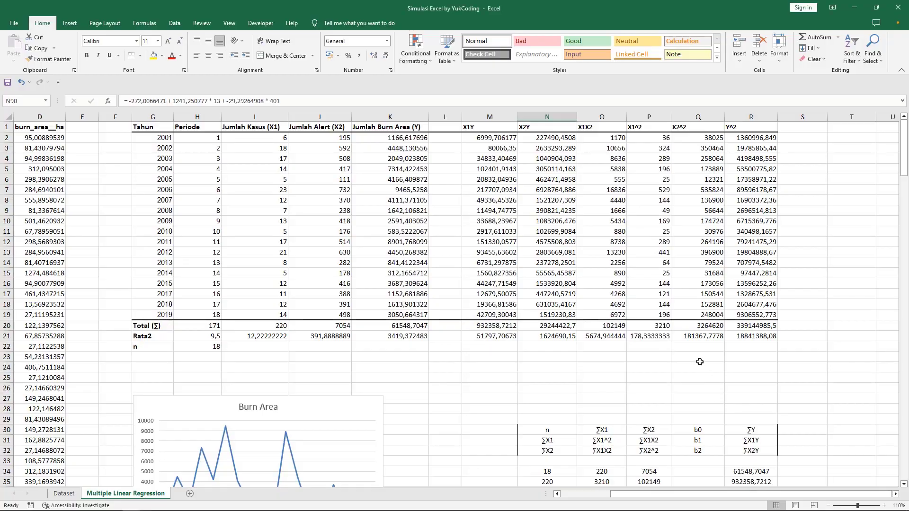
{"action": "key", "text": "alt+Tab"}
{"action": "key", "text": "alt+Tab"}
{"action": "key", "text": "alt+Tab"}
{"action": "key", "text": "alt+Tab"}
{"action": "key", "text": "alt+Tab"}
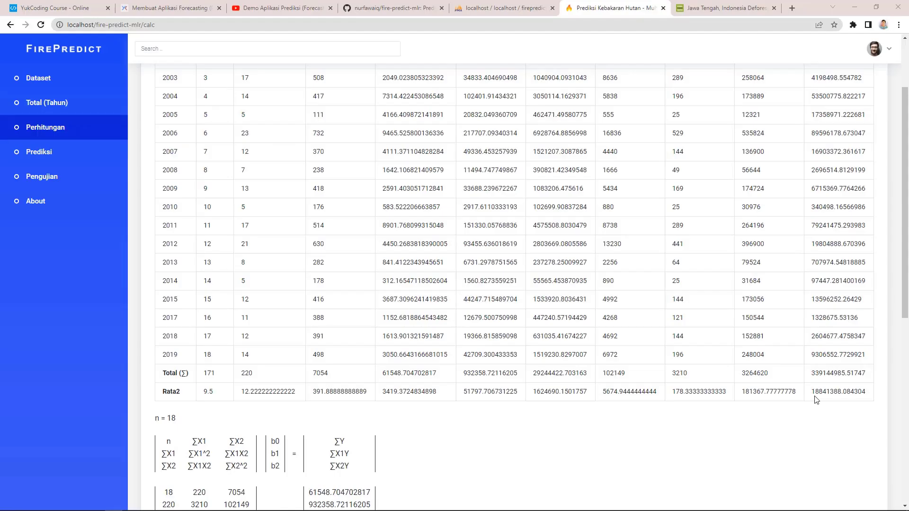
Step: Compare coefficients b0 = -272.00665119589, b1 = 1241.2507669621, b2 = -29.292648753517 with Excel
{"action": "left_click_drag", "start_coordinate": [907, 286], "coordinate": [908, 470]}
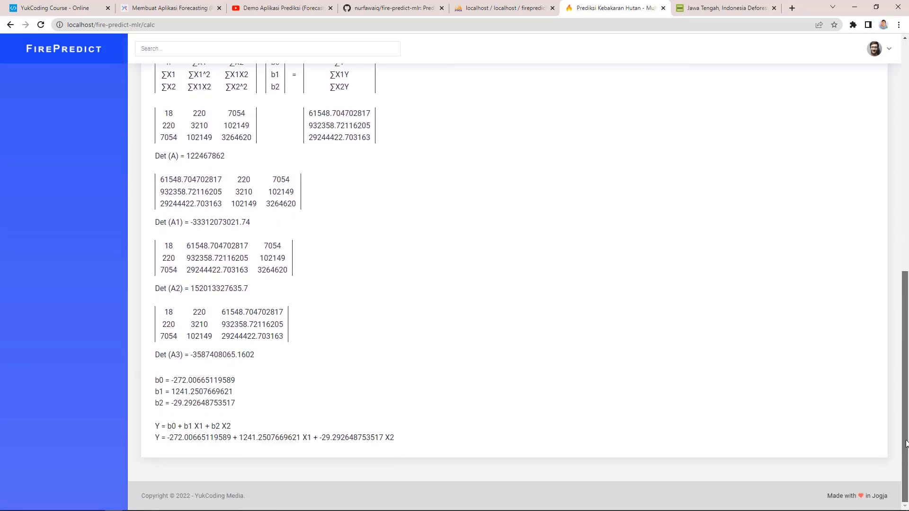
{"action": "key", "text": "alt+Tab"}
{"action": "scroll", "coordinate": [427, 386], "scroll_direction": "down", "scroll_amount": 10}
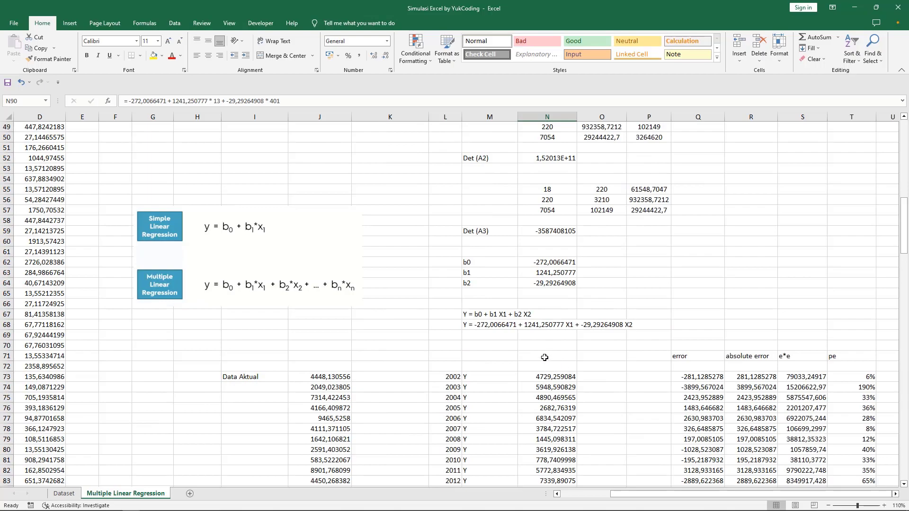
{"action": "key", "text": "alt+Tab"}
{"action": "key", "text": "alt+Tab"}
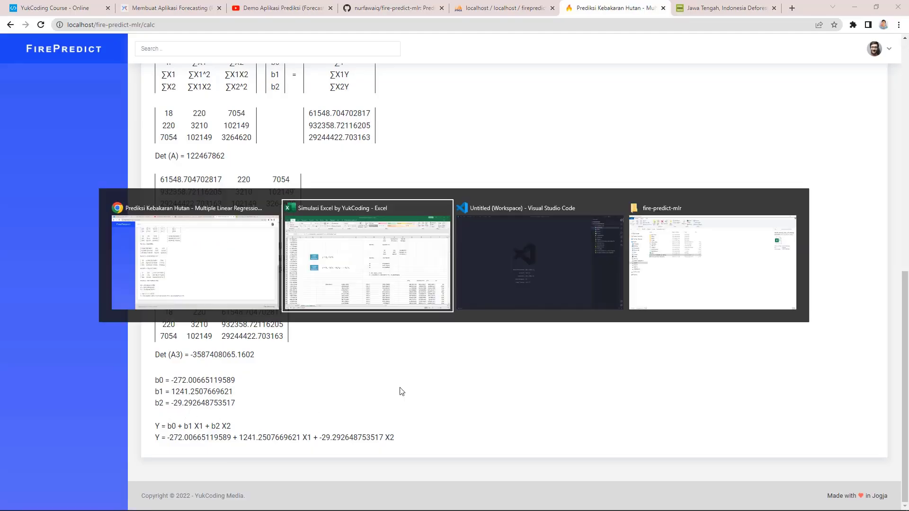
{"action": "key", "text": "alt+Tab"}
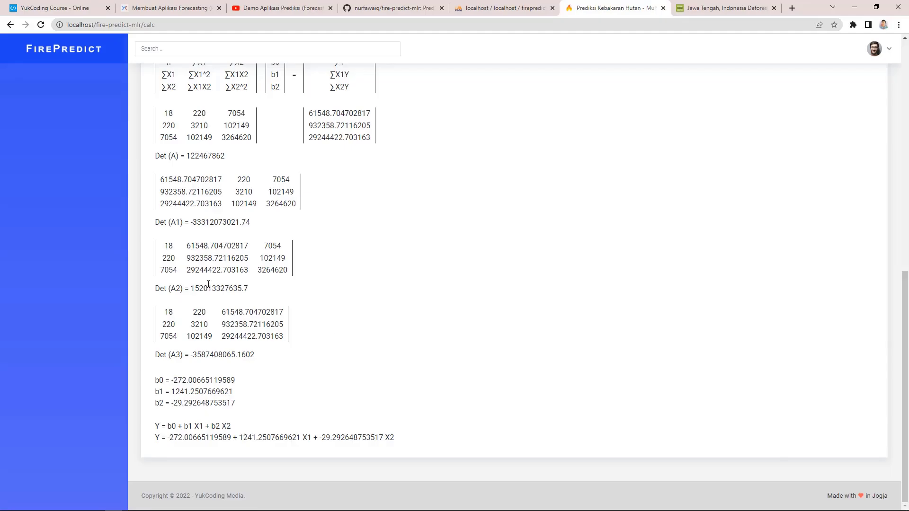
{"action": "scroll", "coordinate": [208, 284], "scroll_direction": "up", "scroll_amount": 15}
Step: Predict burn area for 13 cases and 401 alerts and check it against Excel cell N91
{"action": "left_click", "coordinate": [38, 152]}
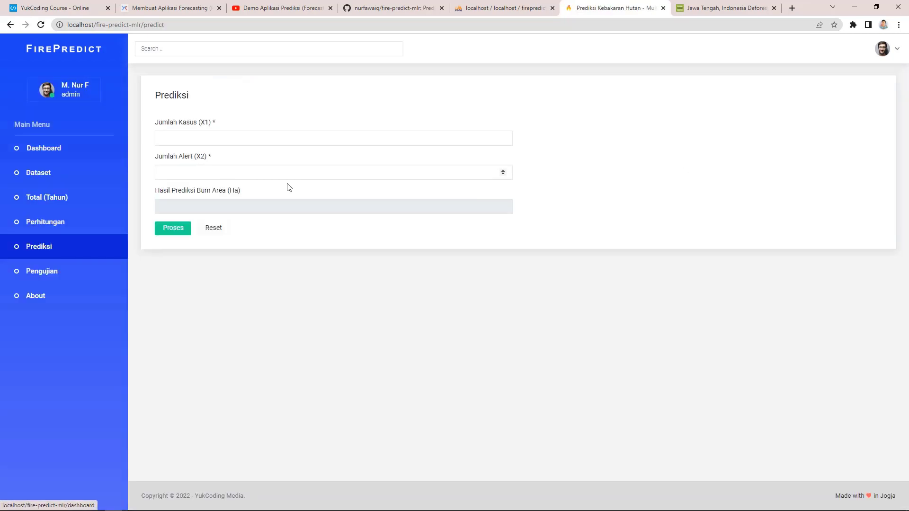
{"action": "key", "text": "alt+Tab"}
{"action": "scroll", "coordinate": [516, 371], "scroll_direction": "down", "scroll_amount": 4}
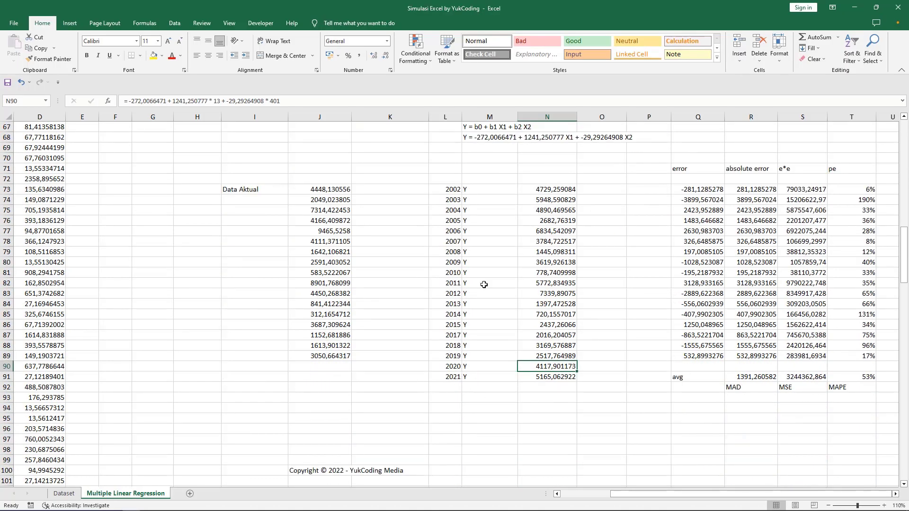
{"action": "key", "text": "alt+Tab"}
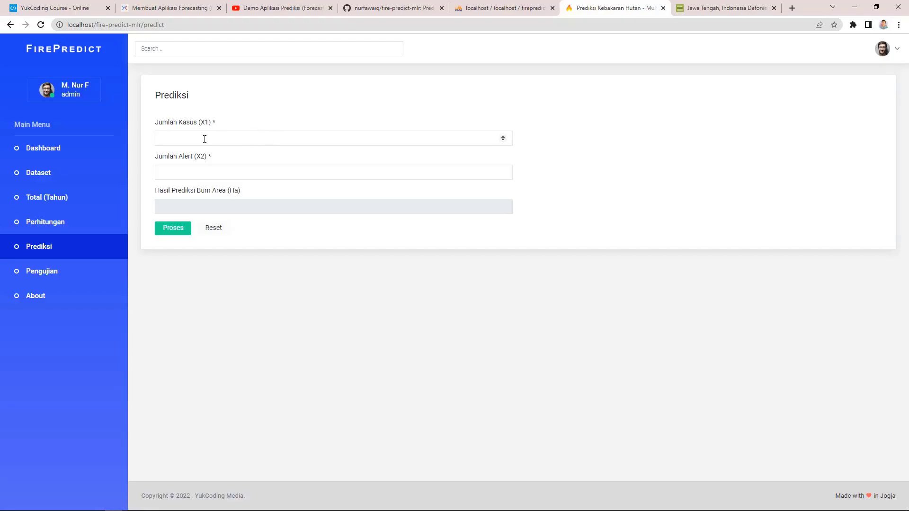
{"action": "left_click", "coordinate": [204, 139]}
{"action": "left_click", "coordinate": [177, 171]}
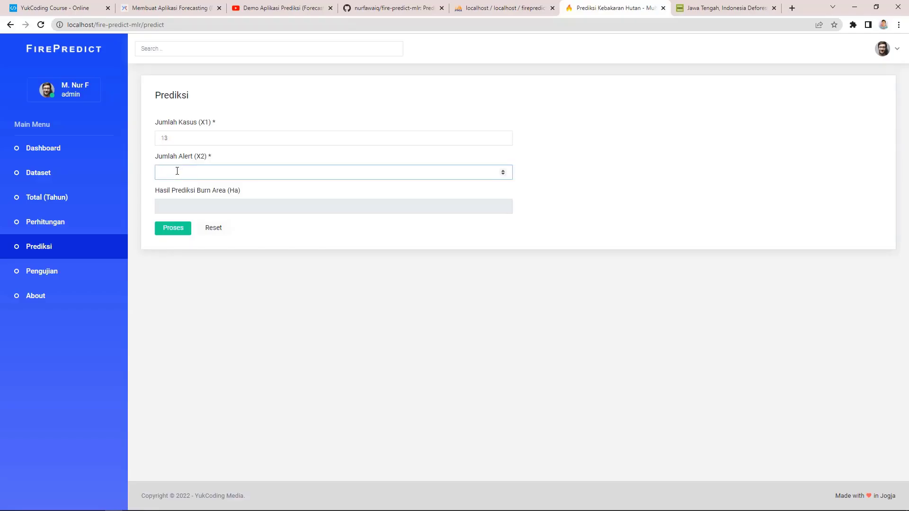
{"action": "left_click", "coordinate": [172, 229]}
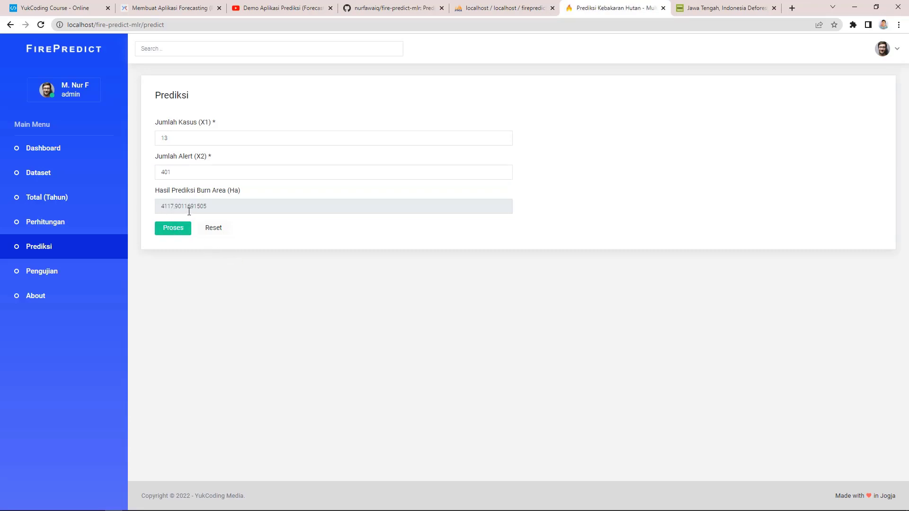
{"action": "key", "text": "alt+Tab"}
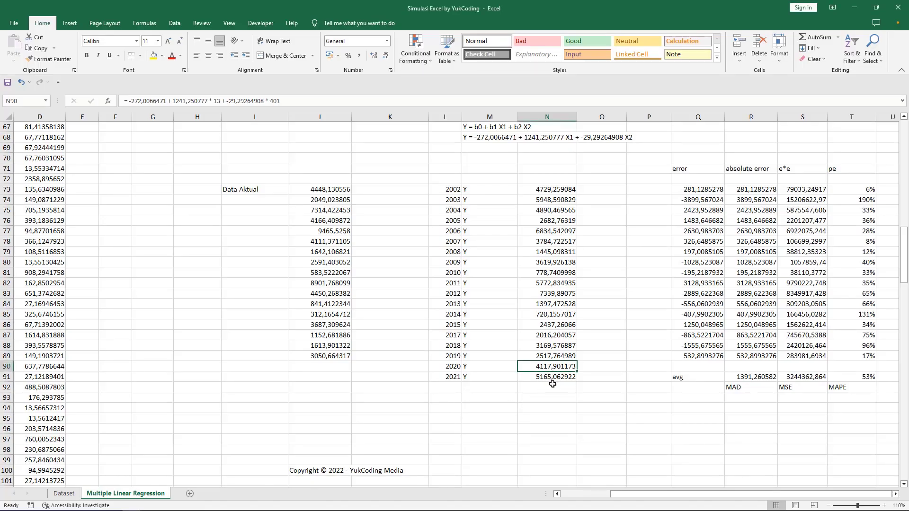
{"action": "left_click", "coordinate": [548, 378]}
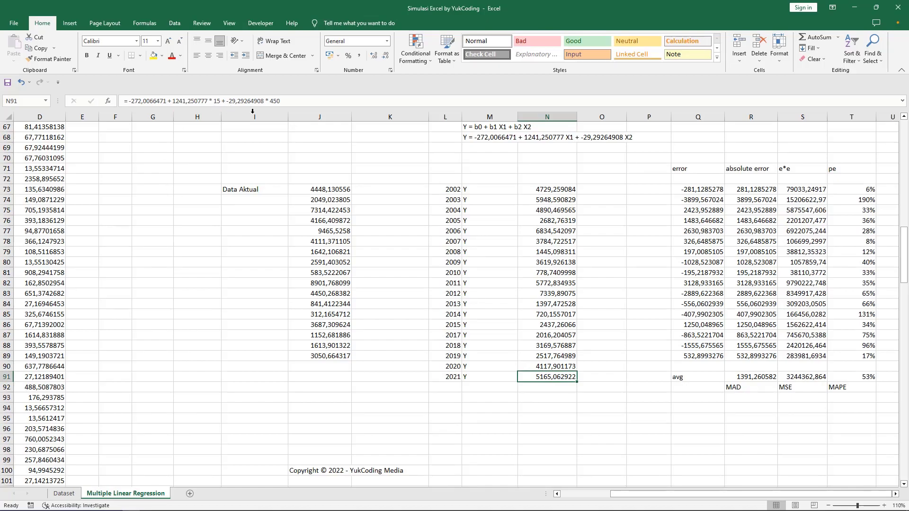
{"action": "key", "text": "alt+Tab"}
Step: Re-predict with 15 cases and 450 alerts, getting 5165.0629141523, matching Excel's 5165,062922
{"action": "double_click", "coordinate": [157, 142]}
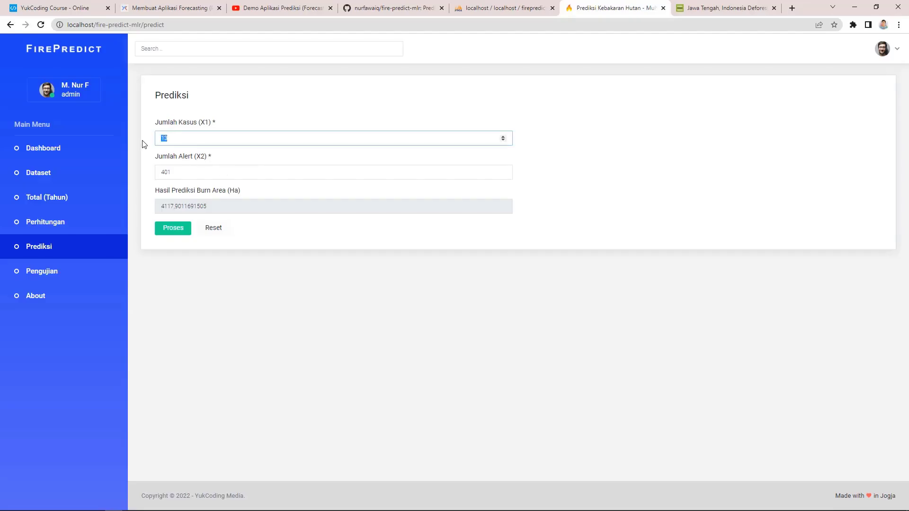
{"action": "double_click", "coordinate": [171, 173]}
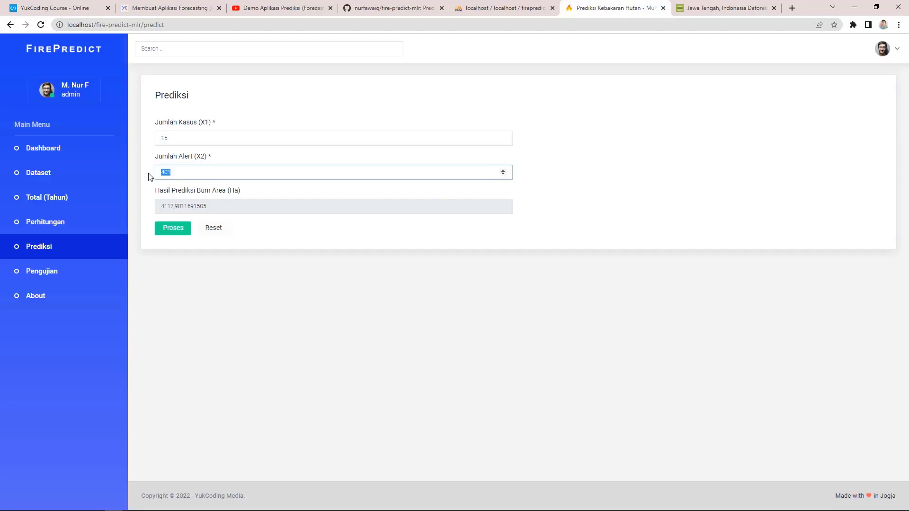
{"action": "left_click", "coordinate": [175, 229]}
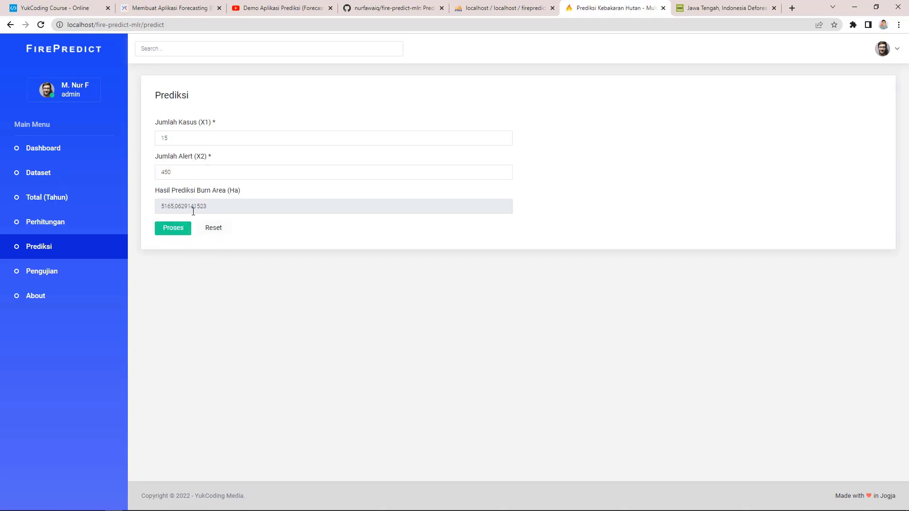
{"action": "key", "text": "alt+Tab"}
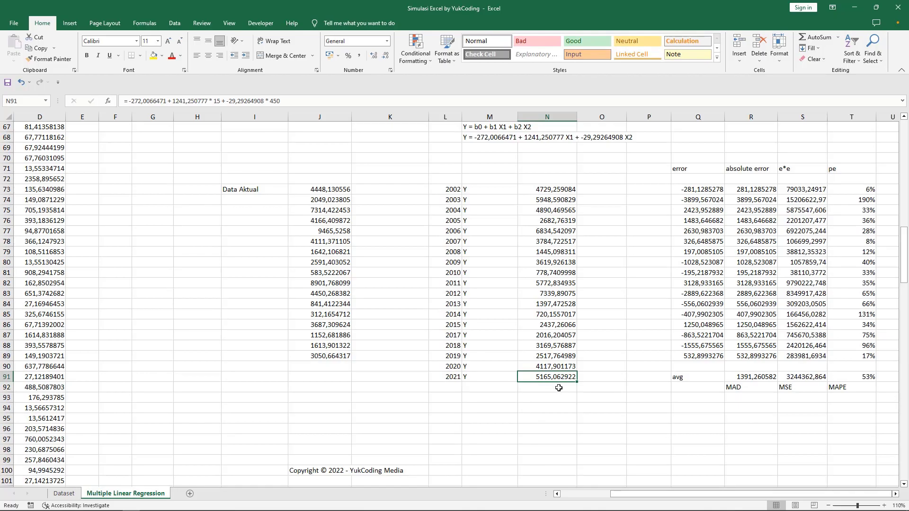
{"action": "key", "text": "alt+Tab"}
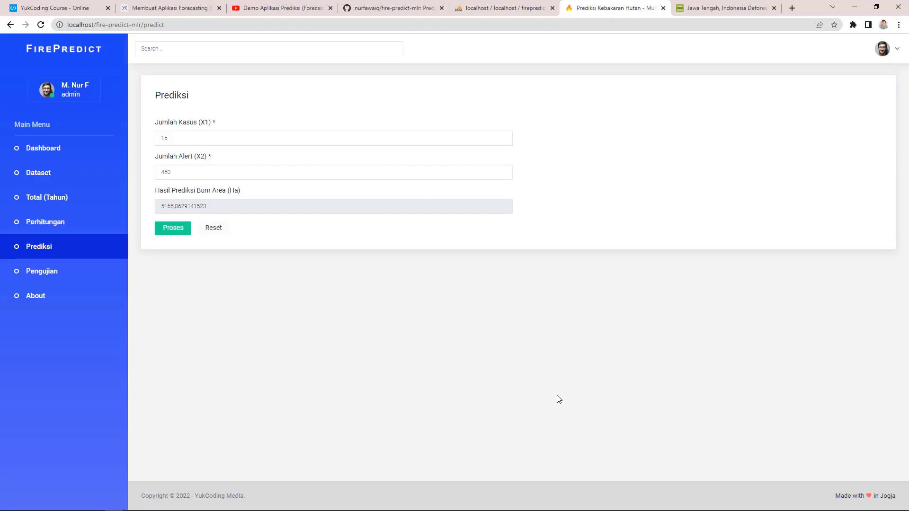
{"action": "key", "text": "alt+Tab"}
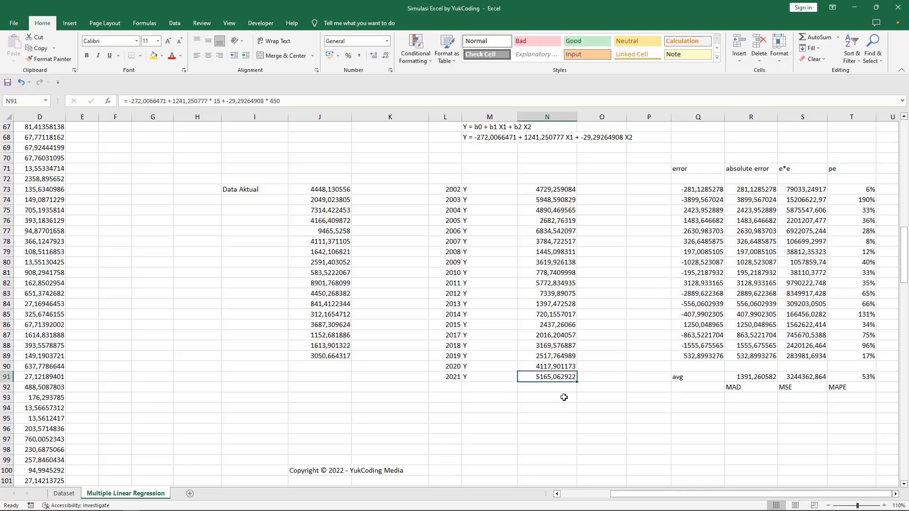
{"action": "key", "text": "alt+Tab"}
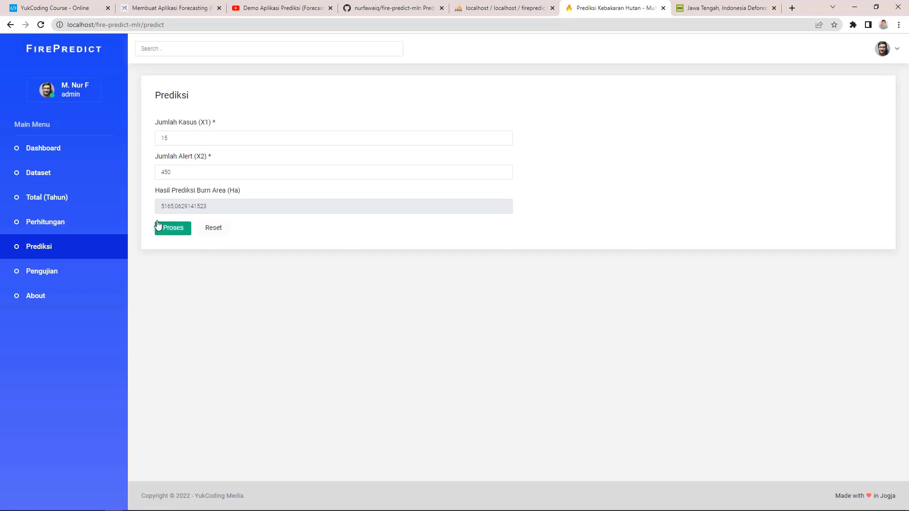
Step: Highlight the leading and trailing digits of the 5165.0629141523 prediction for comparison
{"action": "left_click_drag", "start_coordinate": [189, 206], "coordinate": [221, 206]}
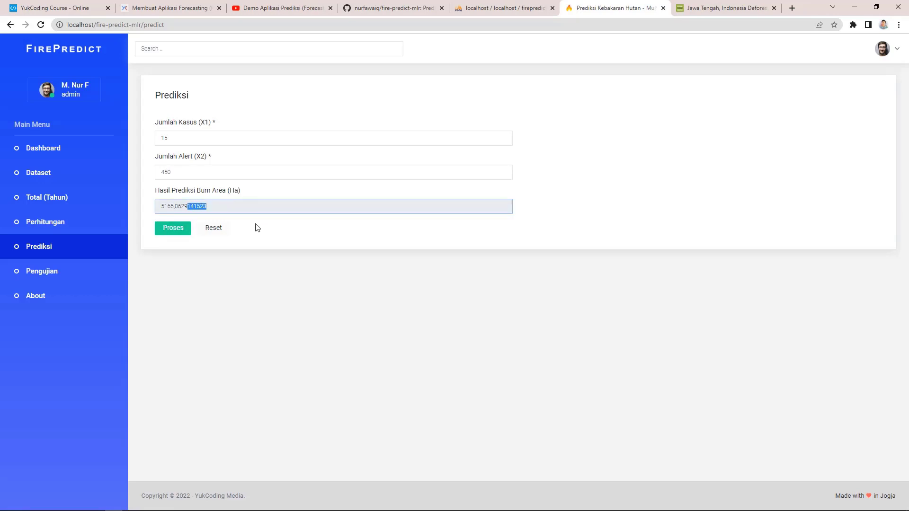
{"action": "left_click", "coordinate": [386, 283]}
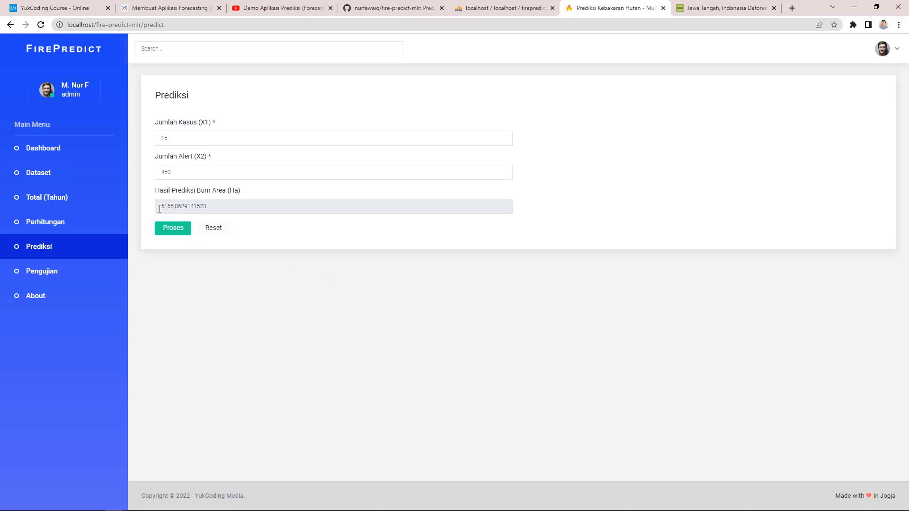
{"action": "left_click_drag", "start_coordinate": [160, 207], "coordinate": [183, 207]}
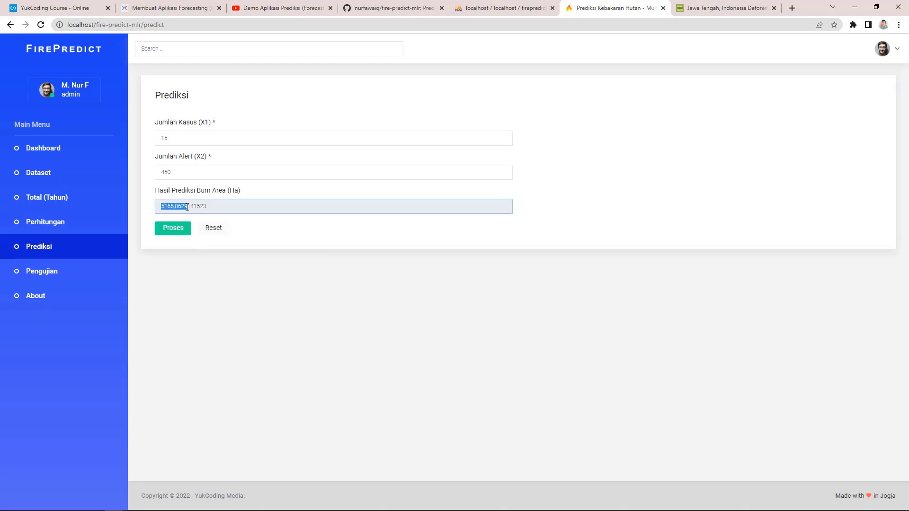
{"action": "left_click", "coordinate": [245, 267]}
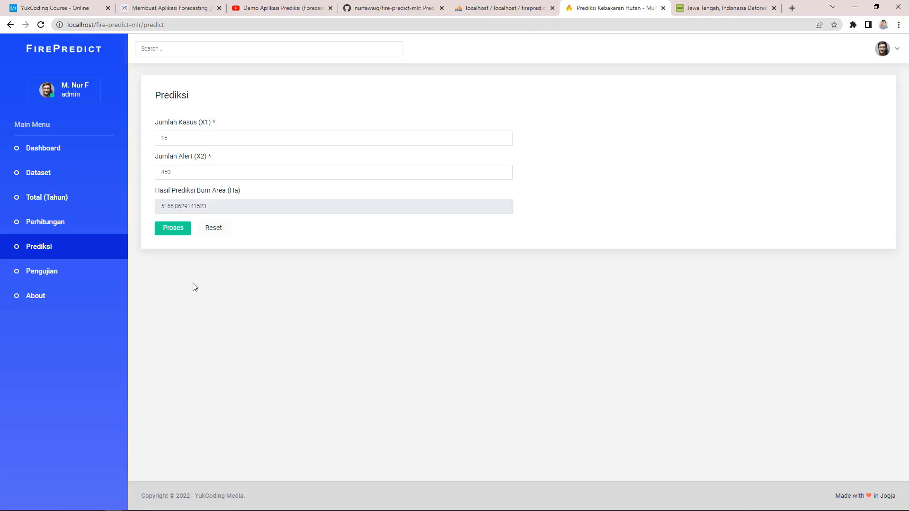
{"action": "left_click", "coordinate": [108, 271]}
Step: Highlight the largest Pengujian errors: 131% for 2014 and 190% for 2003
{"action": "left_click_drag", "start_coordinate": [907, 252], "coordinate": [907, 318]}
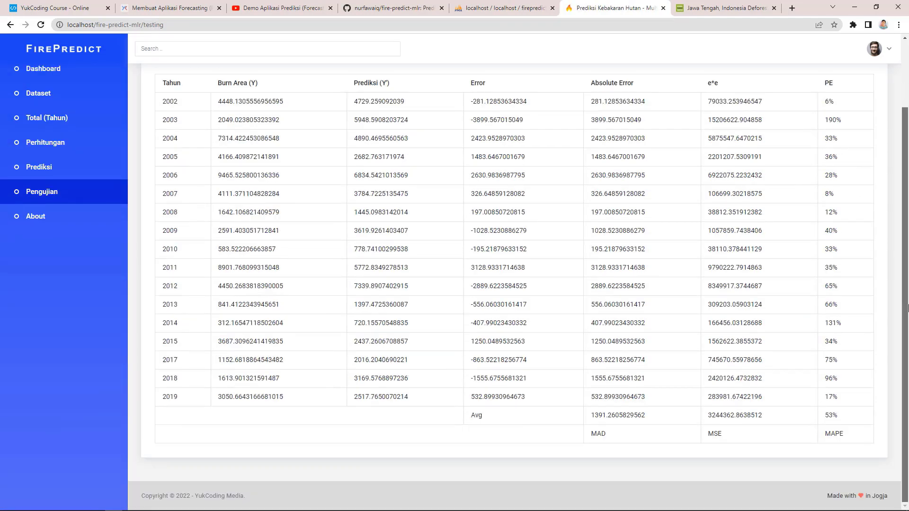
{"action": "left_click_drag", "start_coordinate": [842, 323], "coordinate": [824, 324]}
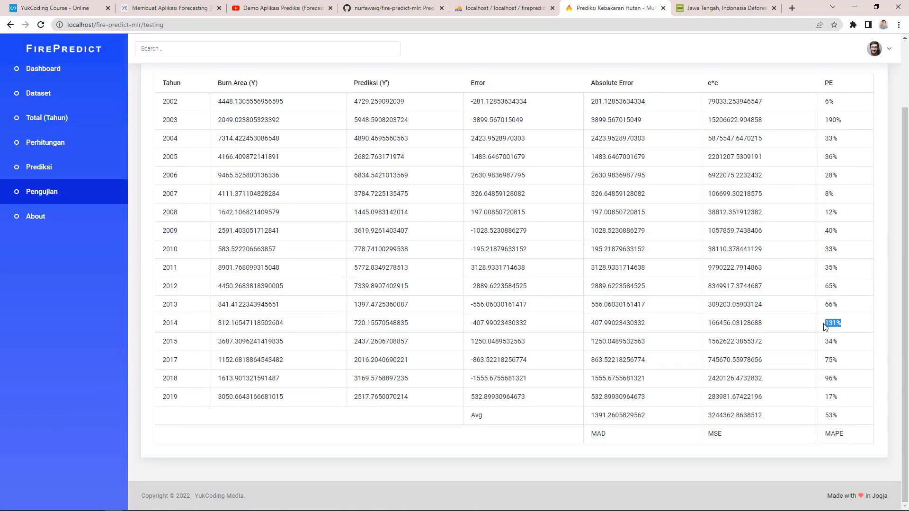
{"action": "left_click_drag", "start_coordinate": [842, 121], "coordinate": [826, 122]}
{"action": "scroll", "coordinate": [635, 288], "scroll_direction": "up", "scroll_amount": 2}
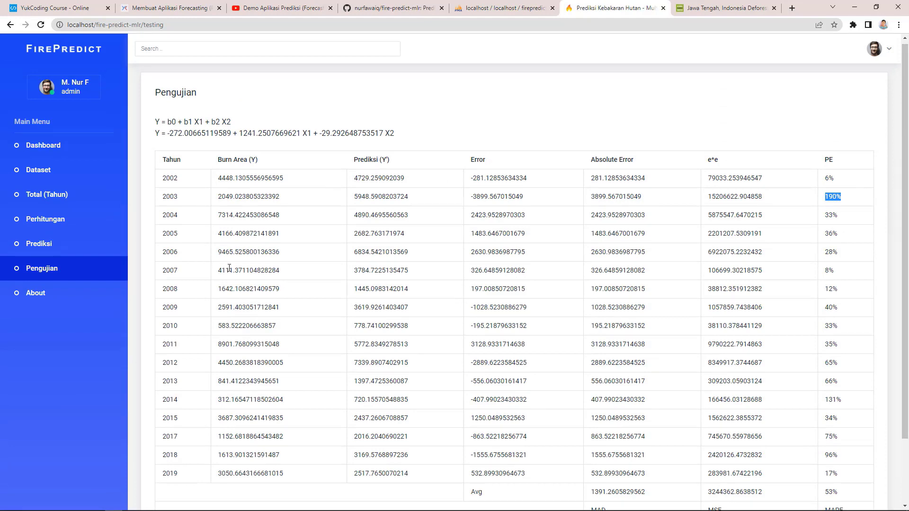
Step: Show Perhitungan totalling 171 periods, 220 cases, 7054 alerts and 61548.704702817 ha
{"action": "left_click", "coordinate": [63, 197]}
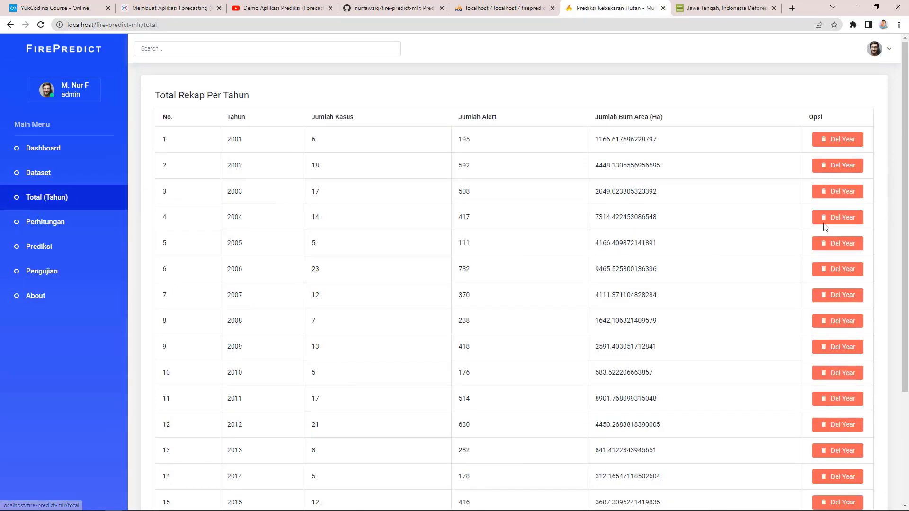
{"action": "left_click", "coordinate": [116, 272]}
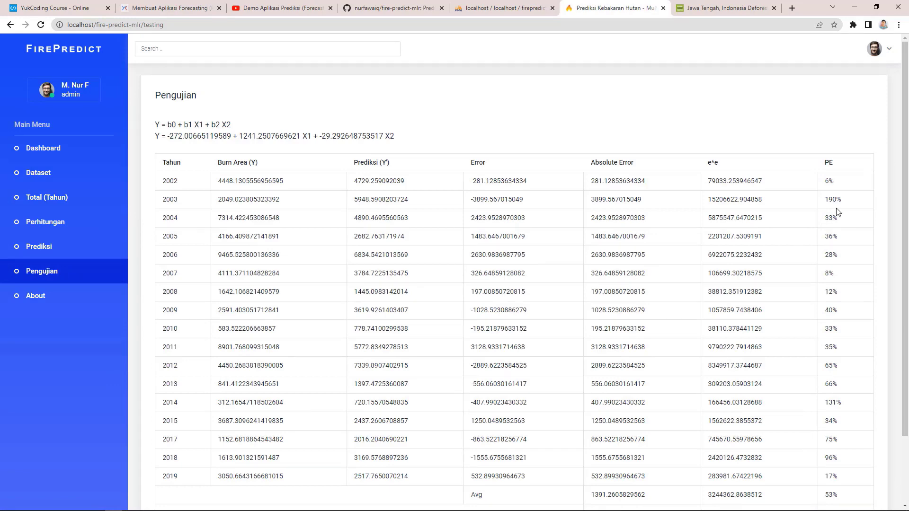
{"action": "scroll", "coordinate": [897, 199], "scroll_direction": "down", "scroll_amount": 2}
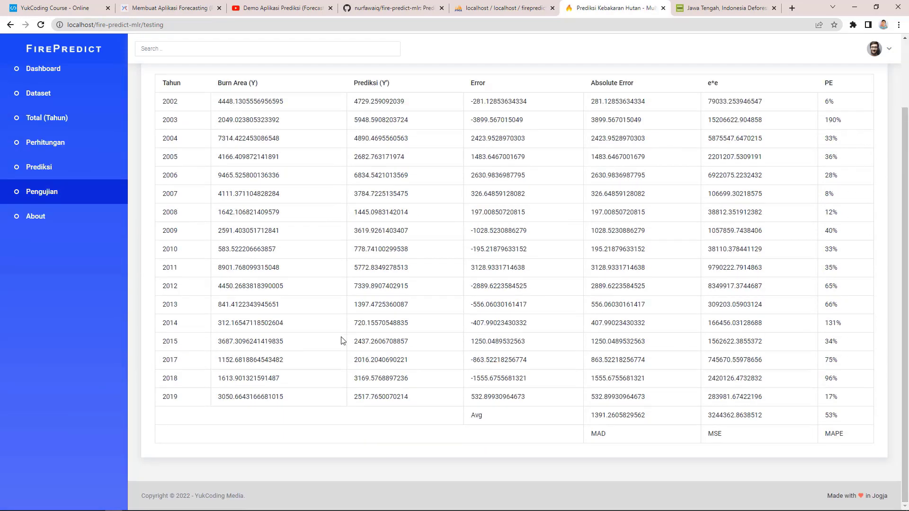
{"action": "left_click", "coordinate": [45, 142]}
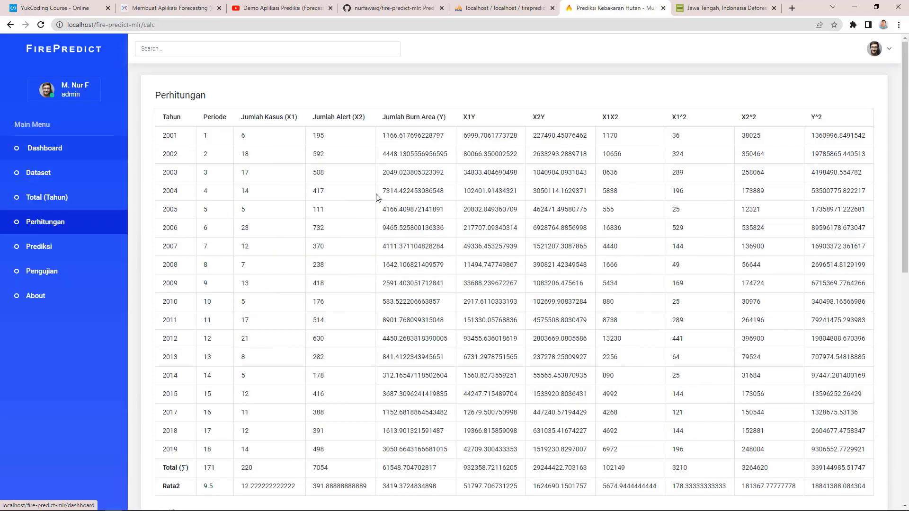
{"action": "scroll", "coordinate": [893, 179], "scroll_direction": "down", "scroll_amount": 1}
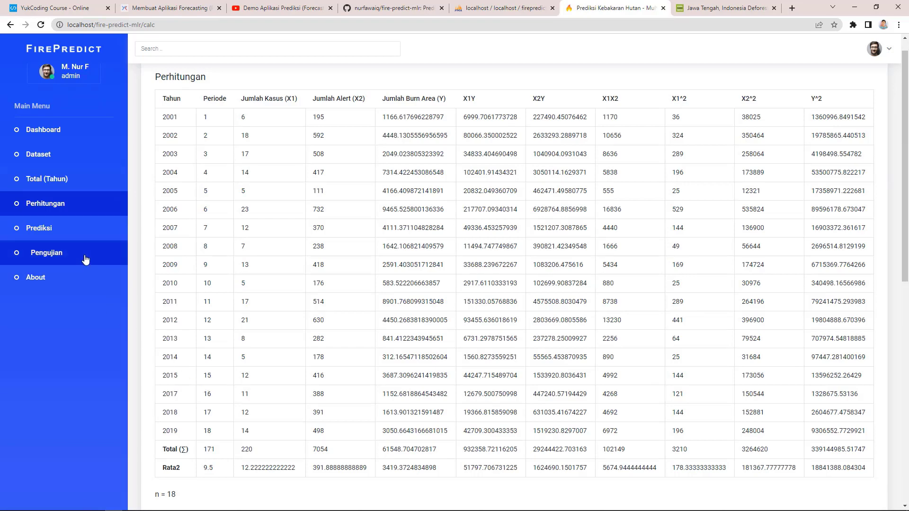
Step: Delete the 2003 yearly record and check the updated Pengujian errors
{"action": "left_click", "coordinate": [48, 179]}
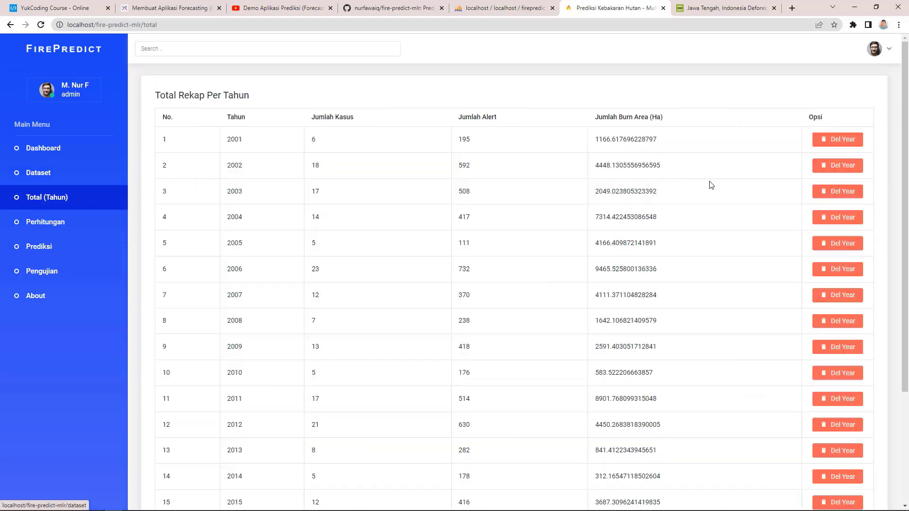
{"action": "left_click", "coordinate": [837, 191]}
{"action": "left_click", "coordinate": [539, 90]}
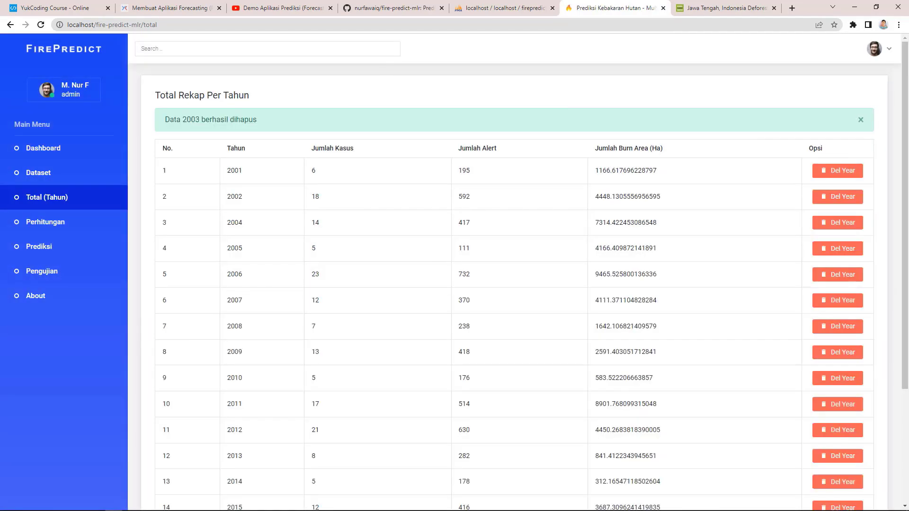
{"action": "scroll", "coordinate": [869, 406], "scroll_direction": "down", "scroll_amount": 3}
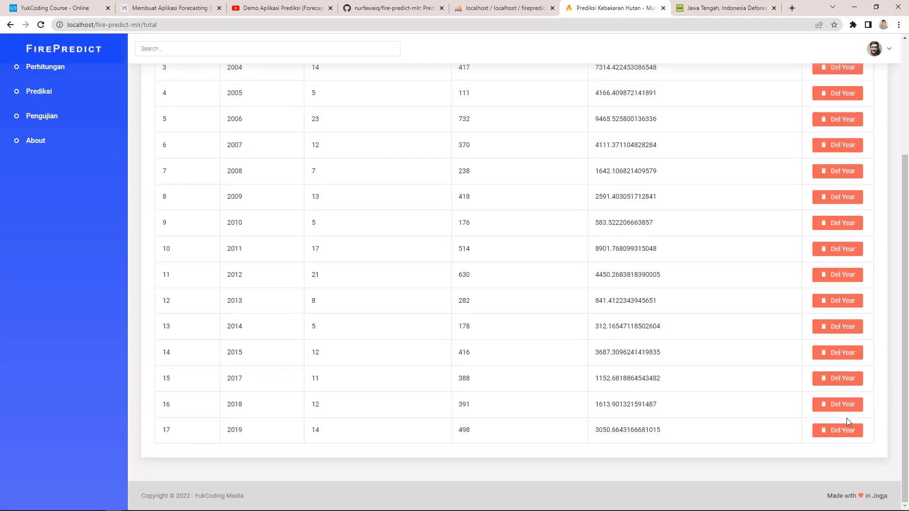
{"action": "left_click", "coordinate": [48, 118]}
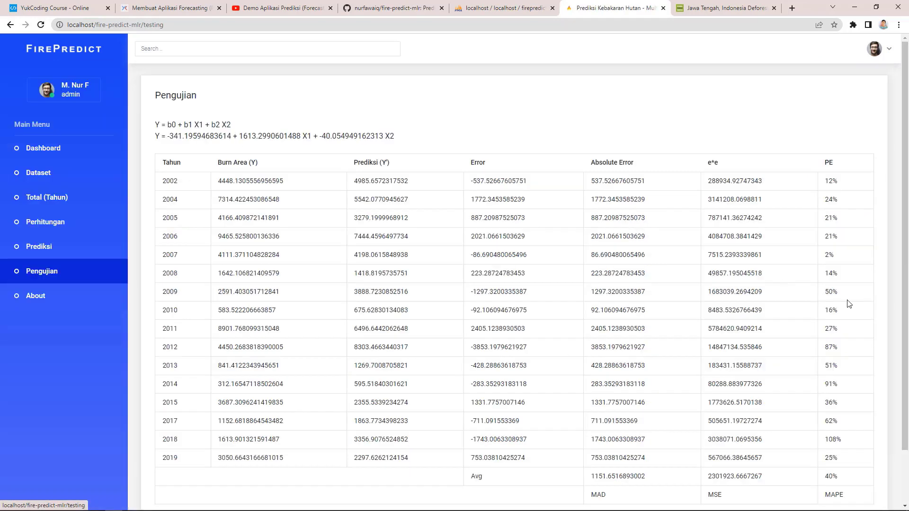
{"action": "scroll", "coordinate": [812, 386], "scroll_direction": "down", "scroll_amount": 2}
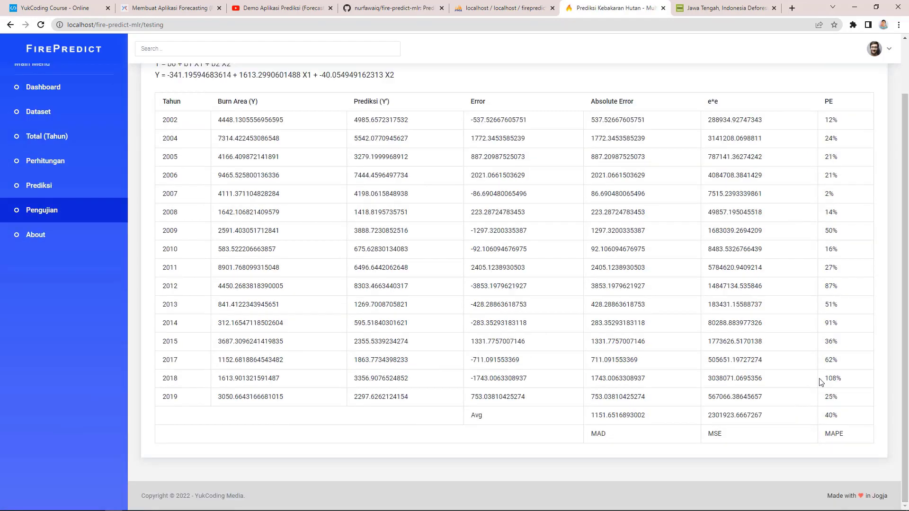
Step: Delete the 2018 yearly record and review the recomputed Pengujian error table
{"action": "left_click", "coordinate": [76, 140]}
{"action": "scroll", "coordinate": [805, 331], "scroll_direction": "down", "scroll_amount": 4}
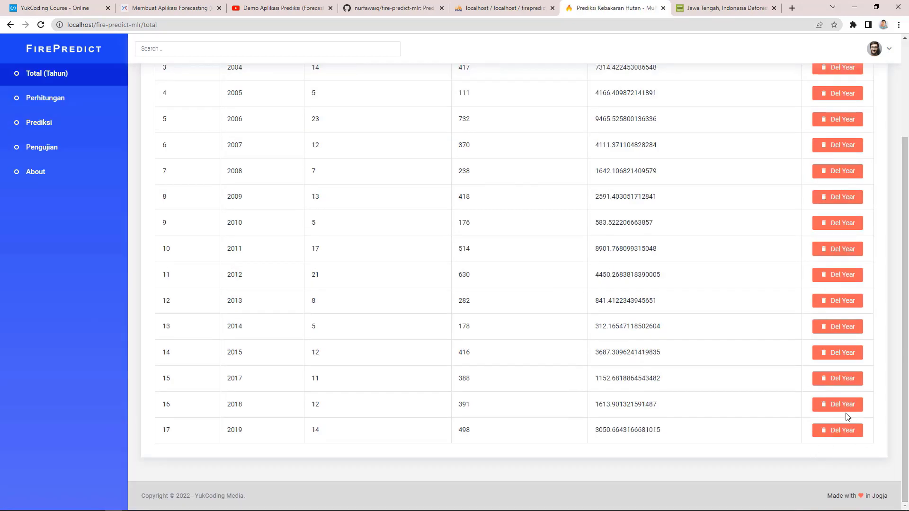
{"action": "left_click", "coordinate": [846, 406]}
{"action": "left_click", "coordinate": [540, 91]}
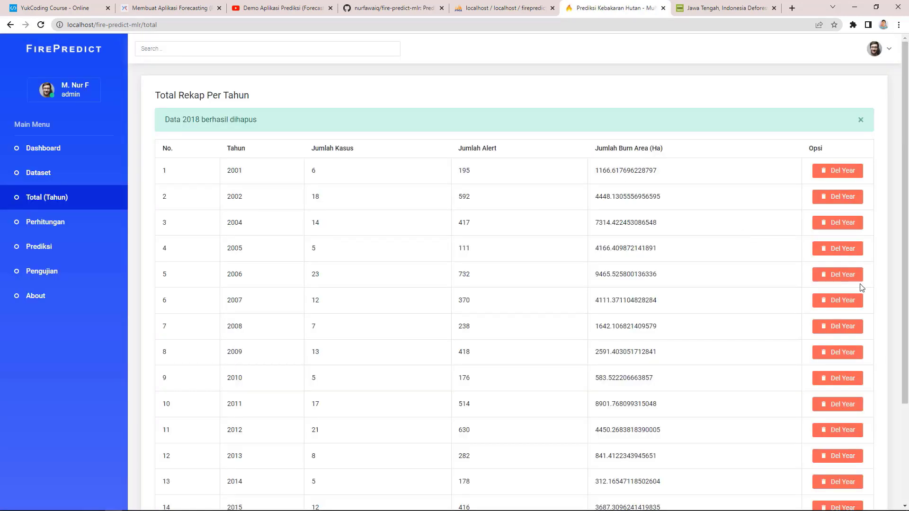
{"action": "scroll", "coordinate": [862, 288], "scroll_direction": "down", "scroll_amount": 3}
{"action": "scroll", "coordinate": [616, 293], "scroll_direction": "up", "scroll_amount": 3}
{"action": "left_click", "coordinate": [24, 273]}
{"action": "scroll", "coordinate": [880, 461], "scroll_direction": "down", "scroll_amount": 2}
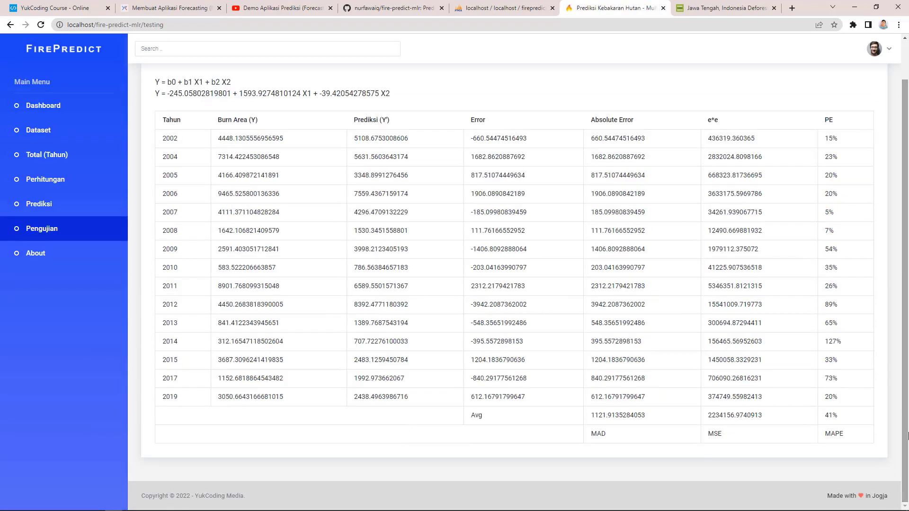
{"action": "left_click_drag", "start_coordinate": [905, 379], "coordinate": [907, 342]}
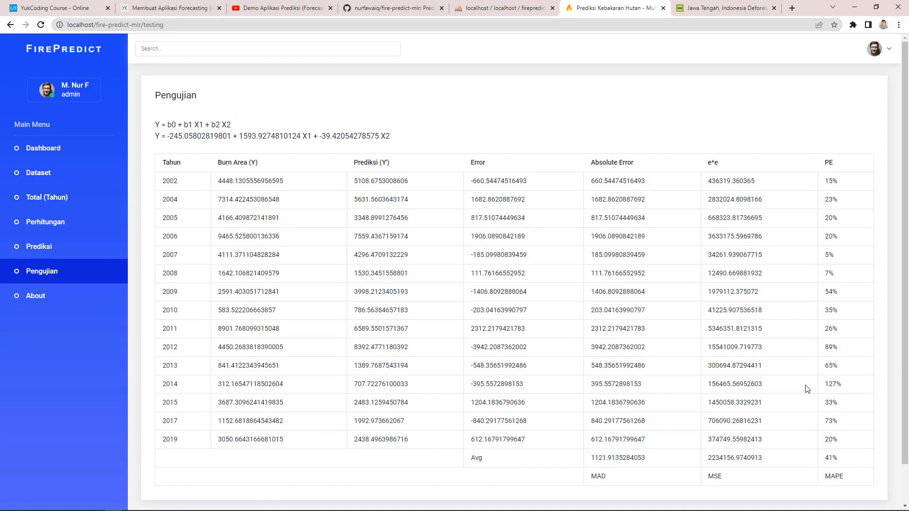
Step: Delete the 2014 yearly record and recheck Pengujian, now MAPE 36%
{"action": "left_click", "coordinate": [67, 205]}
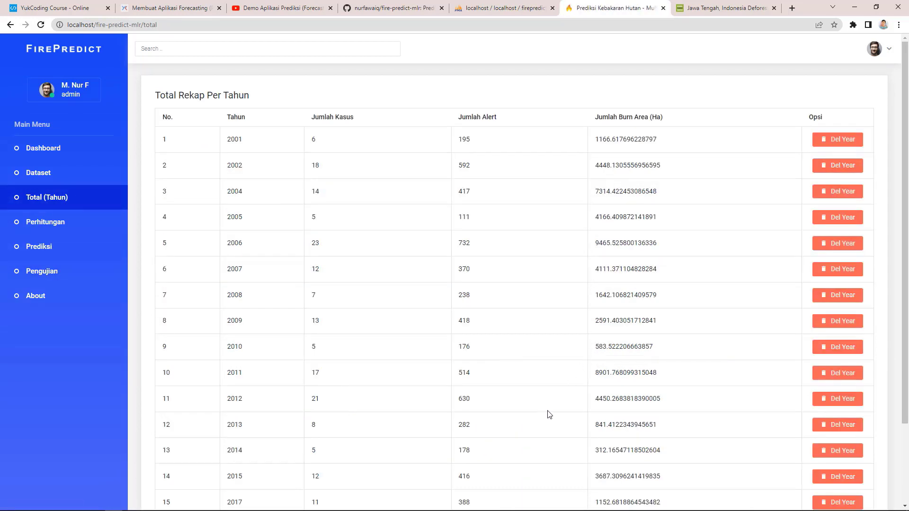
{"action": "left_click", "coordinate": [846, 456]}
{"action": "left_click", "coordinate": [550, 90]}
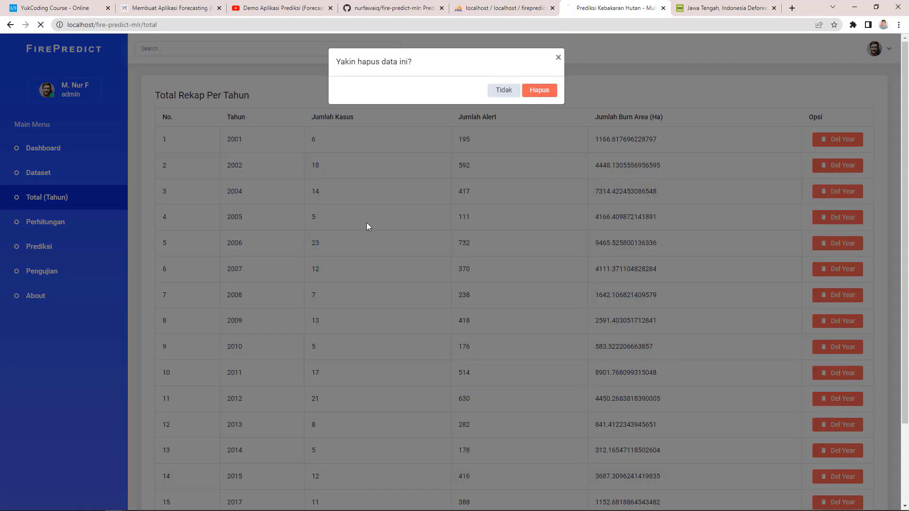
{"action": "left_click", "coordinate": [62, 277]}
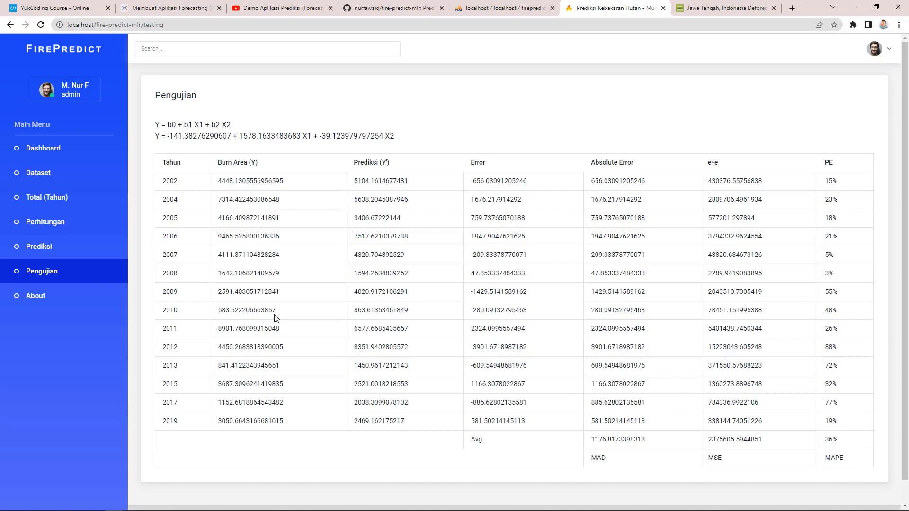
Step: Drop the dataset, rekap and user tables from the firepredict database in phpMyAdmin
{"action": "left_click", "coordinate": [512, 9]}
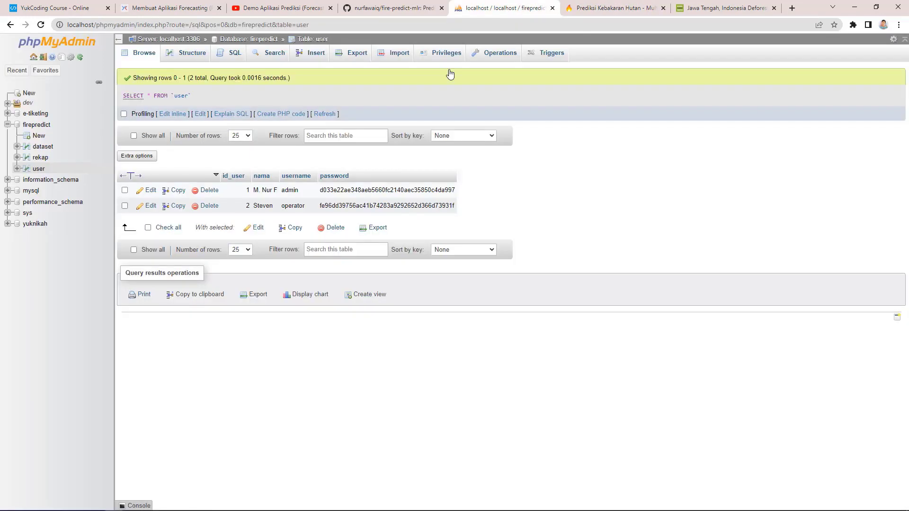
{"action": "left_click", "coordinate": [29, 127]}
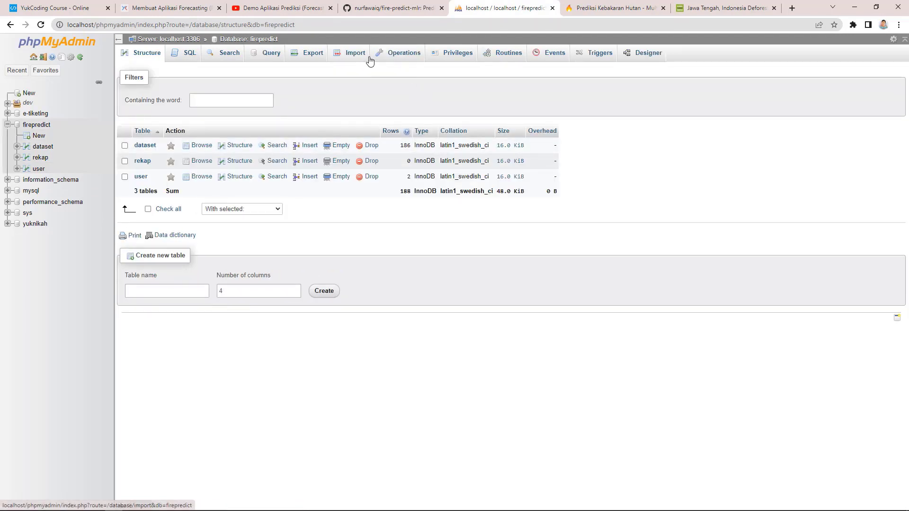
{"action": "left_click", "coordinate": [148, 210]}
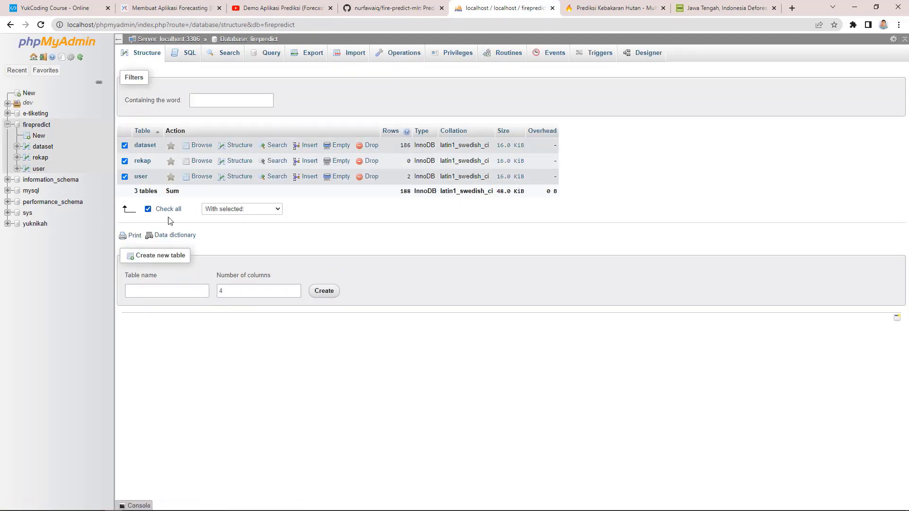
{"action": "left_click", "coordinate": [232, 210]}
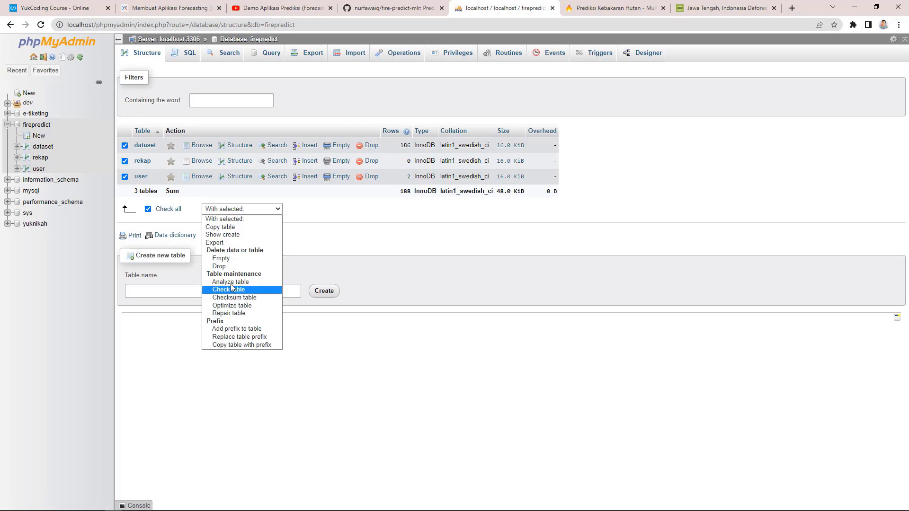
{"action": "left_click", "coordinate": [232, 266]}
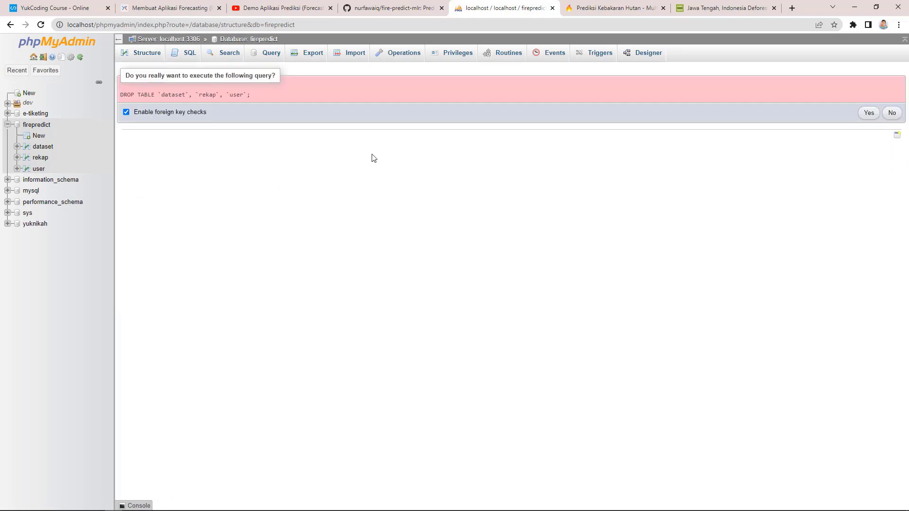
{"action": "left_click", "coordinate": [869, 113]}
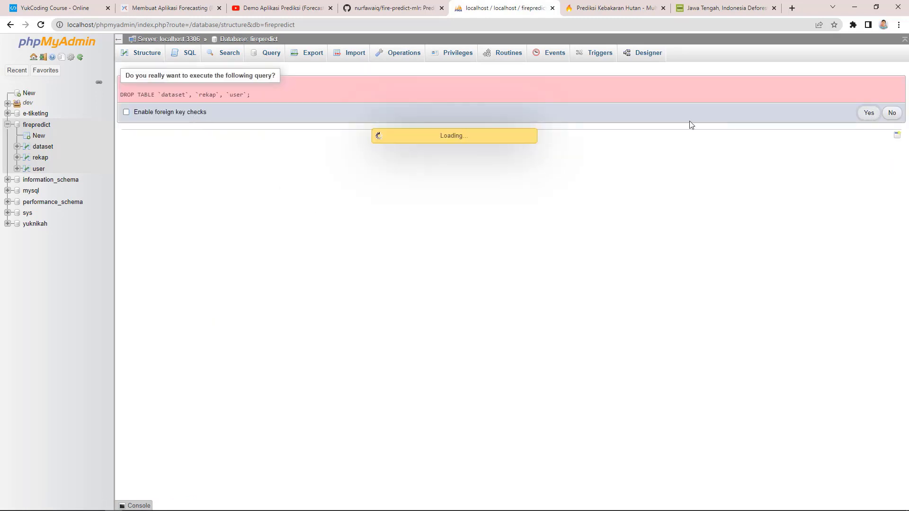
{"action": "left_click", "coordinate": [38, 125]}
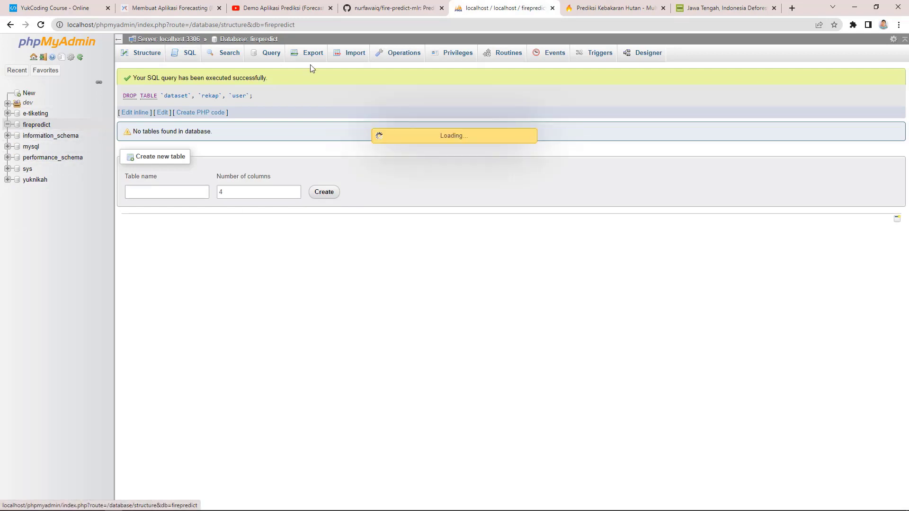
Step: Import firepredict.sql into the firepredict database
{"action": "left_click", "coordinate": [350, 52]}
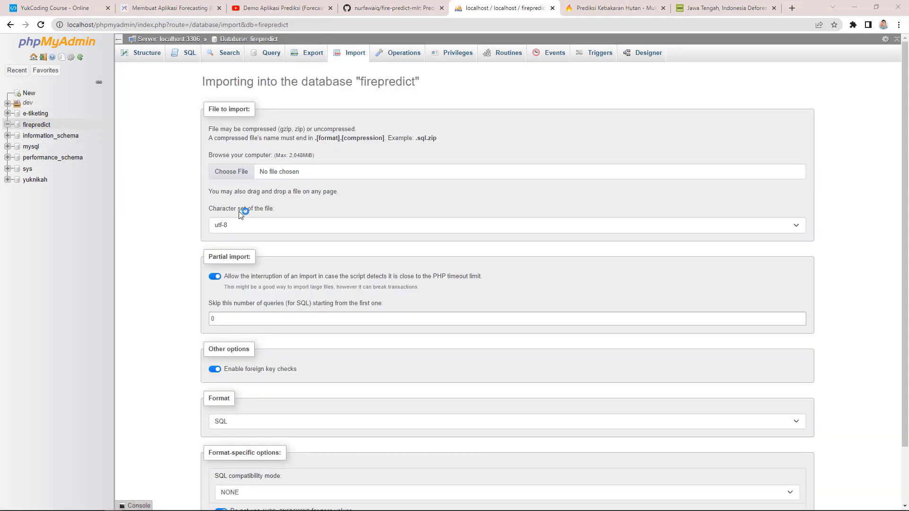
{"action": "left_click", "coordinate": [231, 171]}
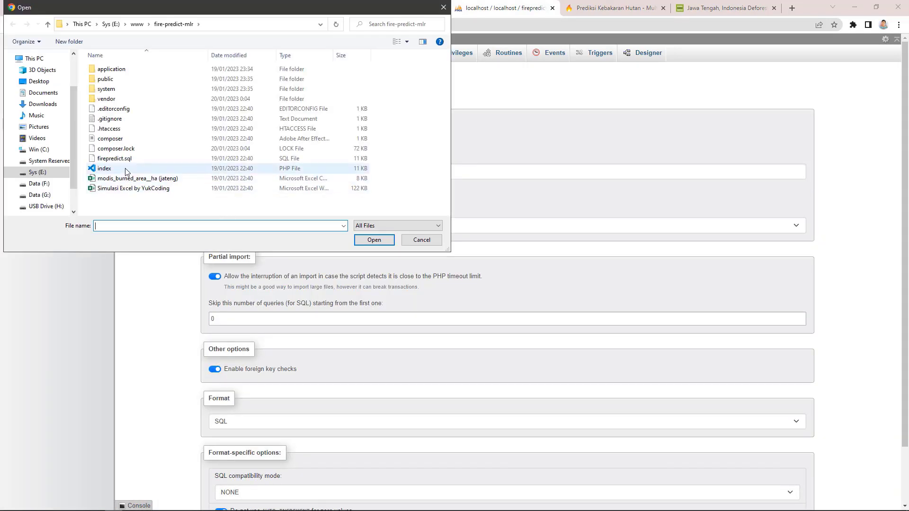
{"action": "double_click", "coordinate": [114, 159]}
{"action": "scroll", "coordinate": [795, 440], "scroll_direction": "down", "scroll_amount": 3}
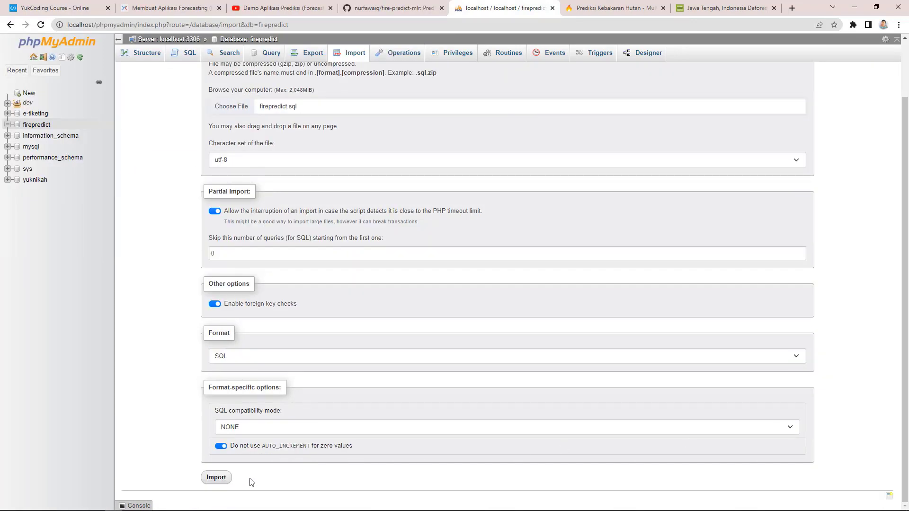
{"action": "left_click", "coordinate": [222, 478]}
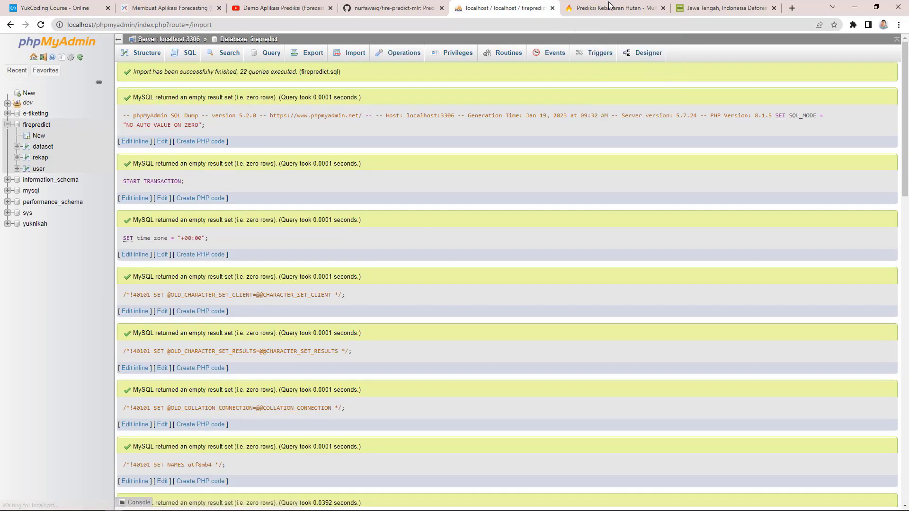
Step: Reload Pengujian, still showing MAD 1176.8173398318, MSE 2375605.5944851 and MAPE 36%
{"action": "left_click", "coordinate": [616, 8]}
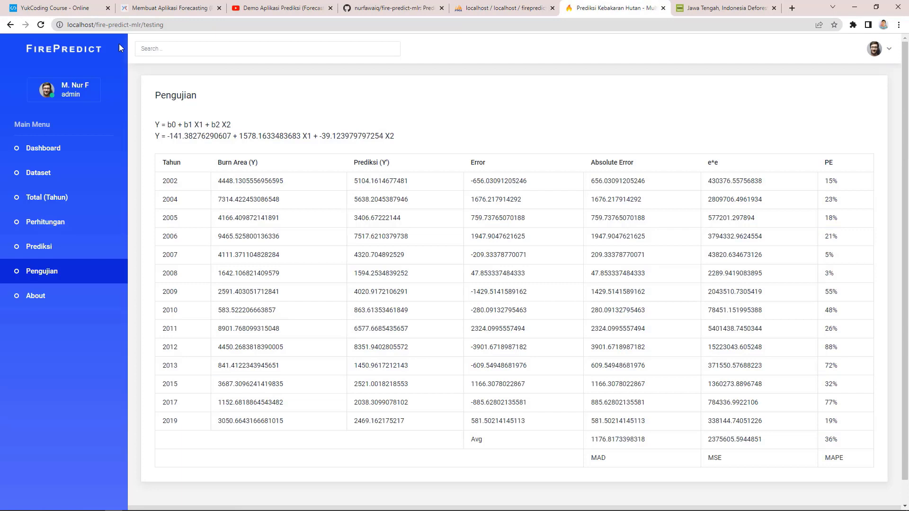
{"action": "left_click", "coordinate": [41, 25]}
{"action": "scroll", "coordinate": [784, 428], "scroll_direction": "down", "scroll_amount": 1}
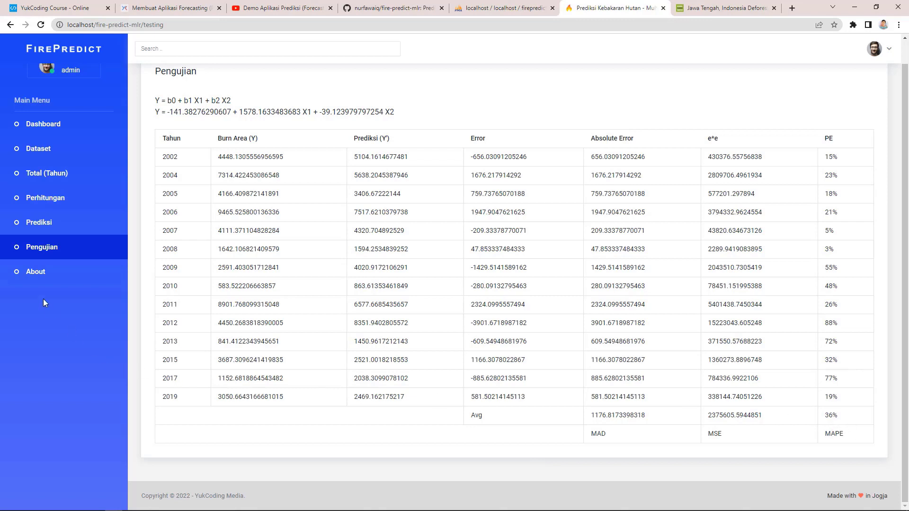
Step: Browse the About, dashboard and Pengujian pages, ending back on the dashboard
{"action": "left_click", "coordinate": [38, 272]}
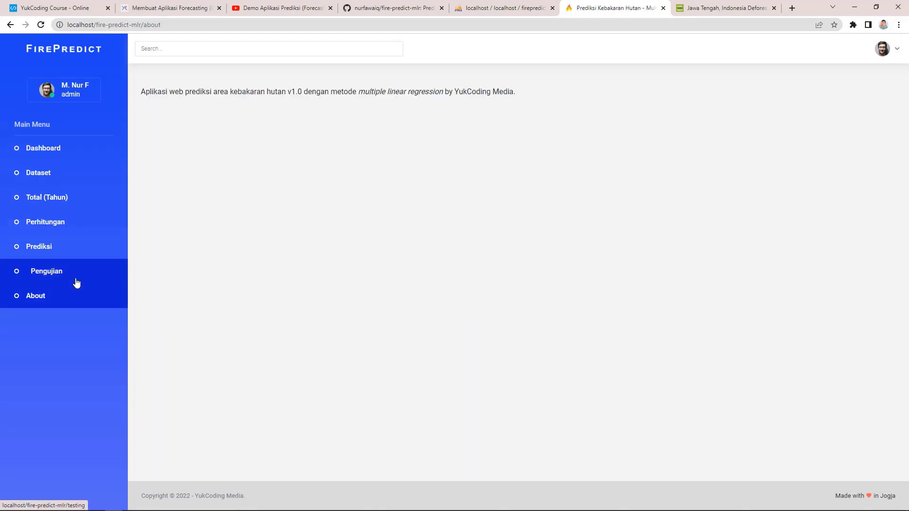
{"action": "left_click", "coordinate": [58, 152]}
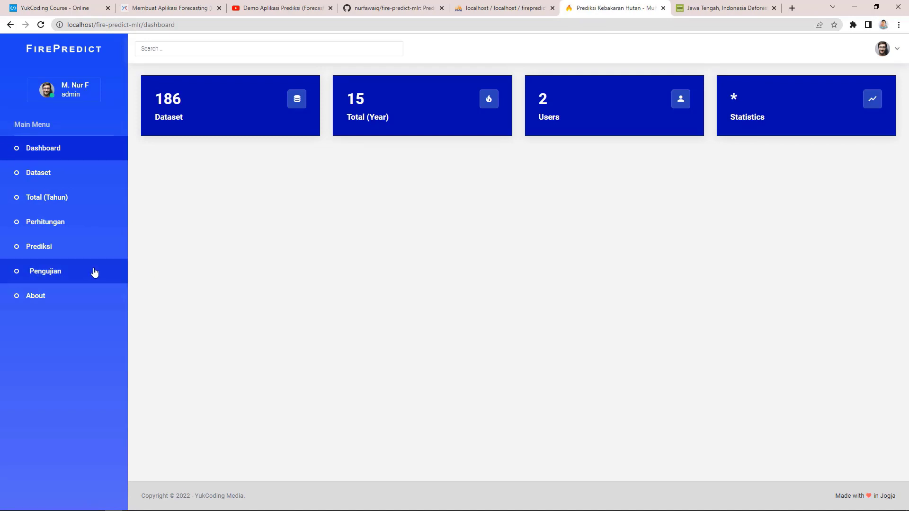
{"action": "left_click", "coordinate": [93, 272]}
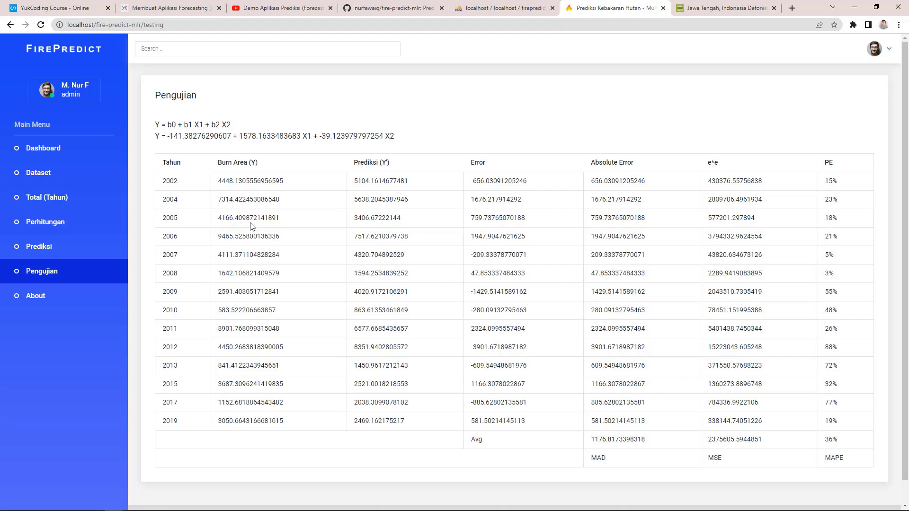
{"action": "left_click", "coordinate": [86, 152]}
Step: Inspect the application folder of fire-predict-mlr in VS Code, then return to the FirePredict window
{"action": "key", "text": "alt+Tab"}
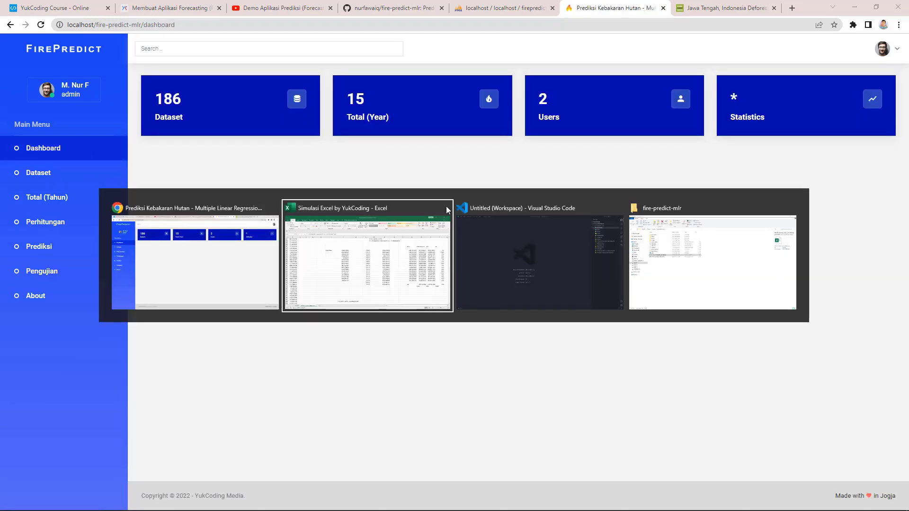
{"action": "key", "text": "alt+Tab"}
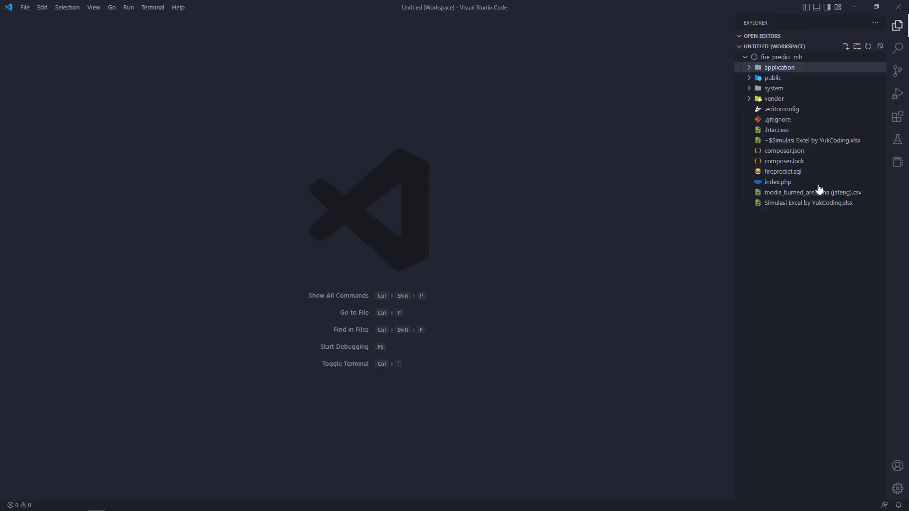
{"action": "left_click", "coordinate": [792, 70]}
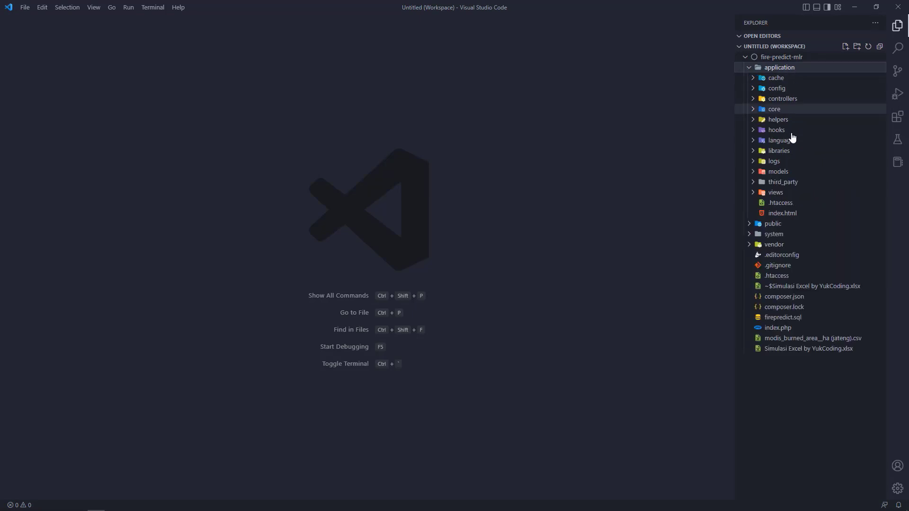
{"action": "left_click", "coordinate": [791, 69]}
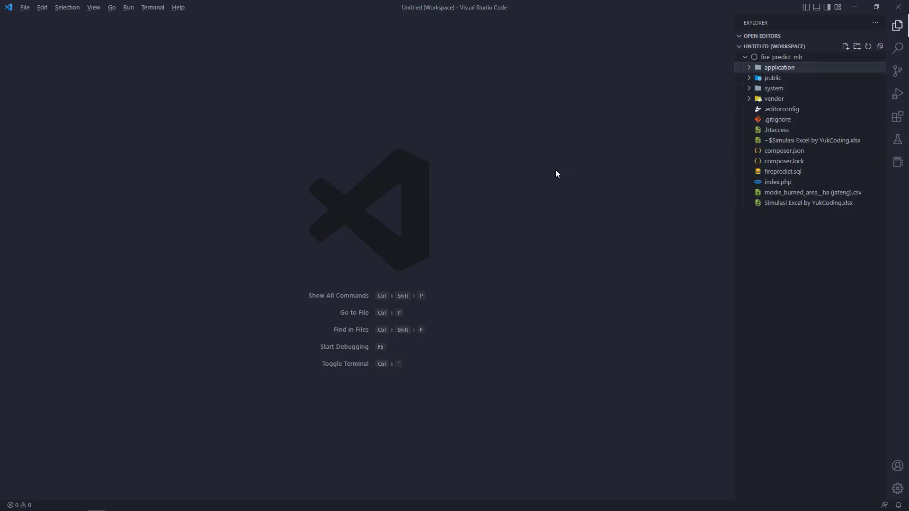
{"action": "key", "text": "alt+Tab"}
{"action": "key", "text": "alt+Tab"}
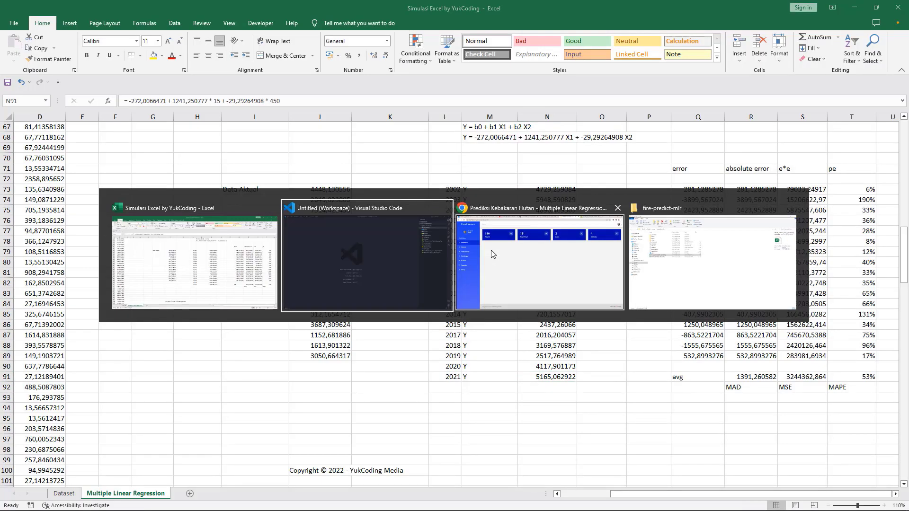
{"action": "left_click", "coordinate": [491, 254]}
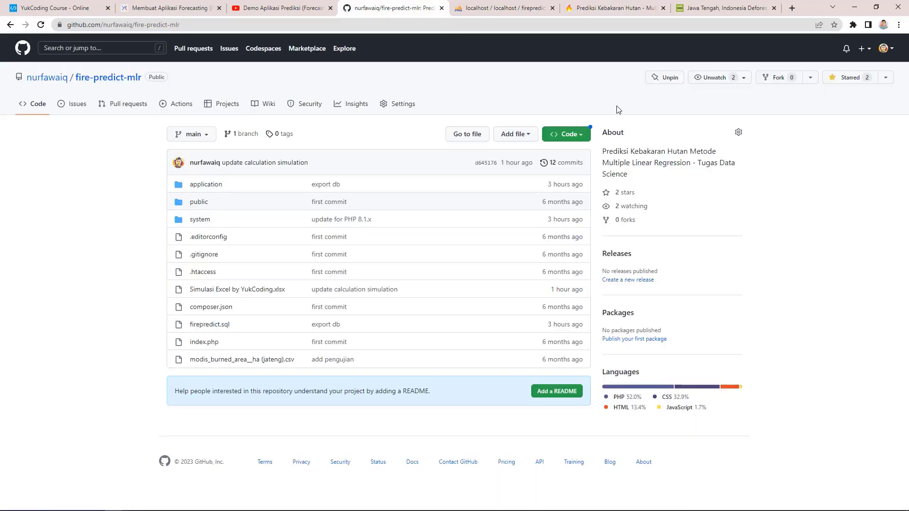
Step: Show the fire-predict-mlr GitHub repository, then the 'Demo Aplikasi Prediksi' YouTube video
{"action": "left_click", "coordinate": [398, 2]}
{"action": "left_click", "coordinate": [302, 9]}
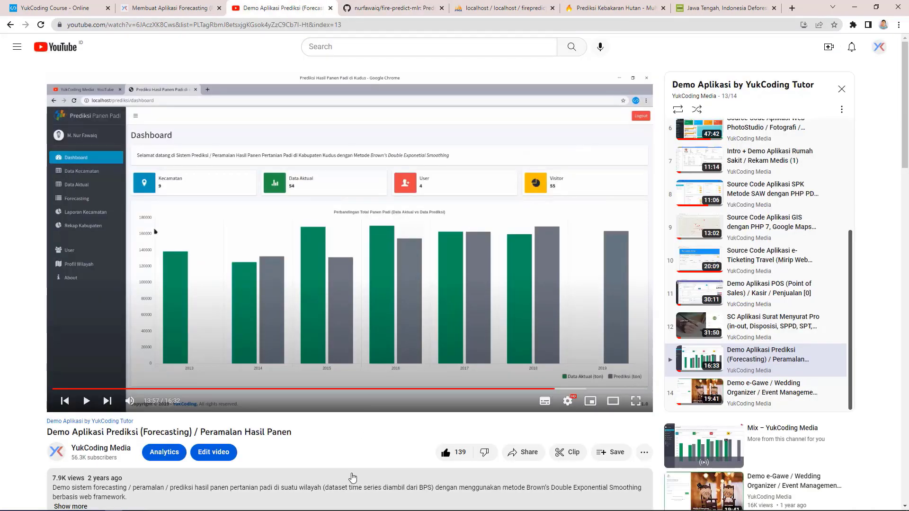